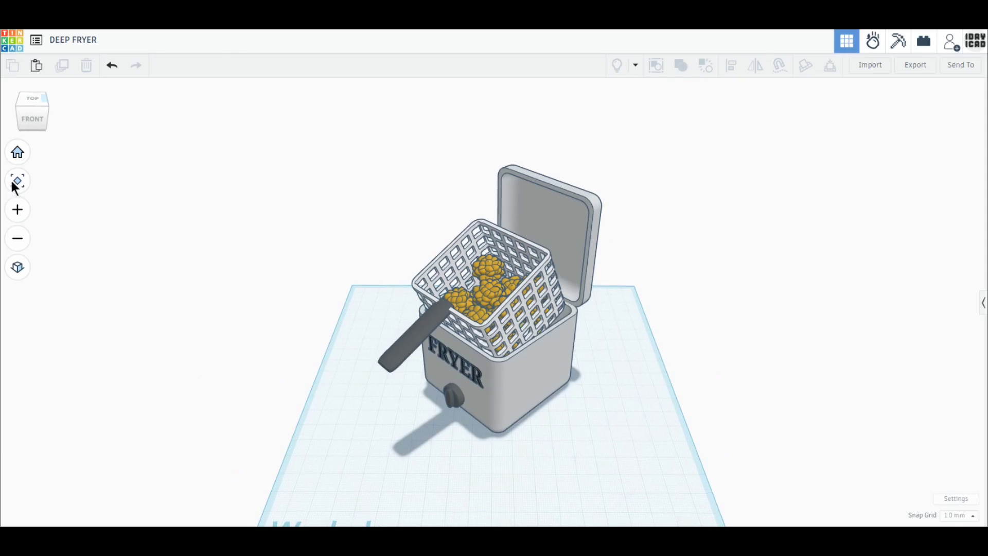
Step: Examine the finished deep fryer model from several angles, including the basket, handle, knob and open lid
click(35, 106)
scroll(517, 477, up, 1)
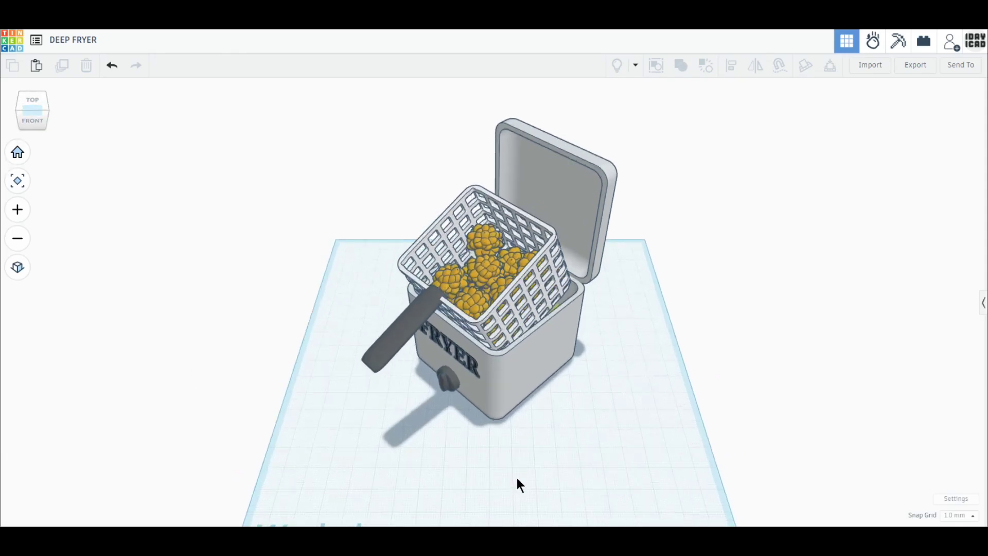
middle_drag(517, 478, 516, 503)
scroll(517, 503, up, 1)
middle_drag(558, 433, 555, 455)
right_drag(553, 455, 607, 447)
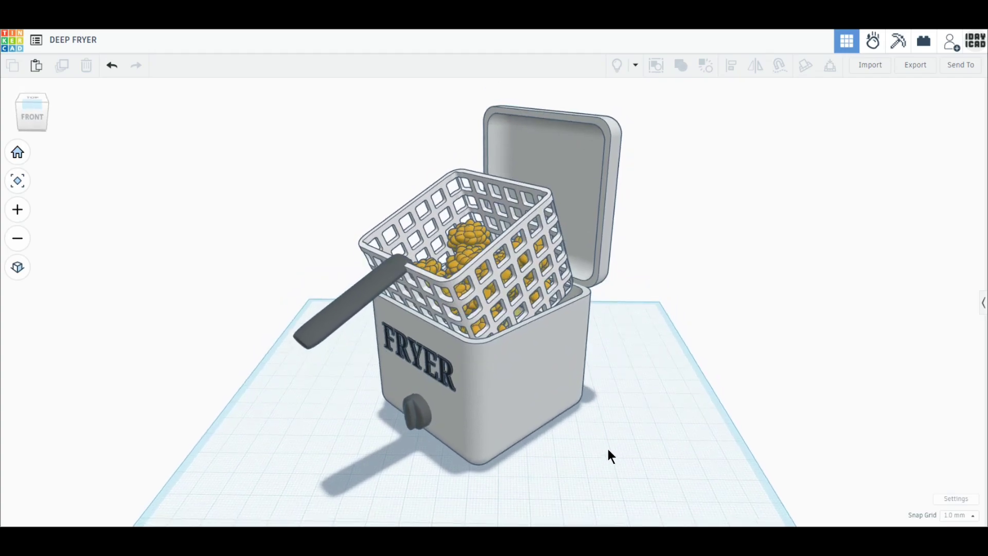
middle_drag(607, 447, 608, 460)
scroll(608, 460, up, 1)
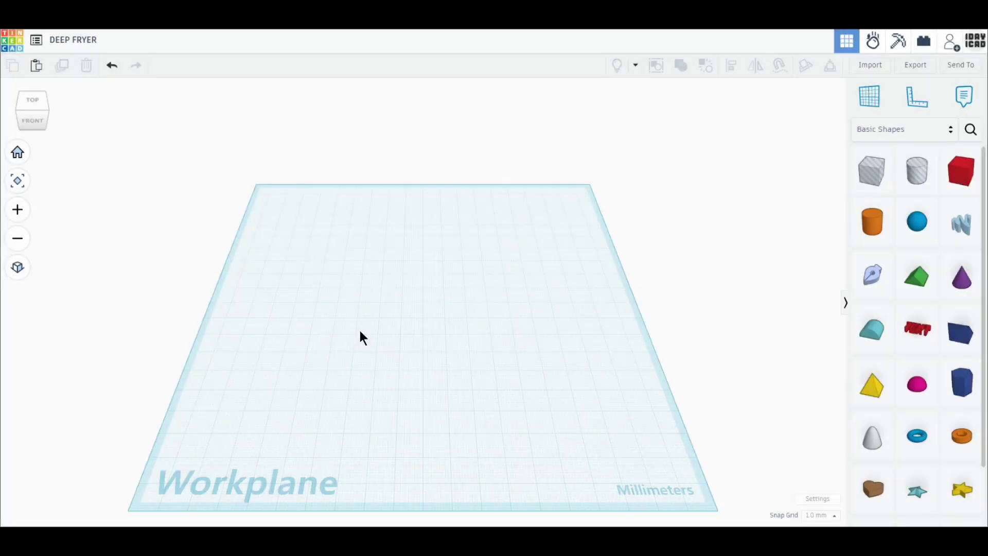
Step: Place a solid box on the workplane and set its width and length to 60 mm each
drag(960, 174, 330, 339)
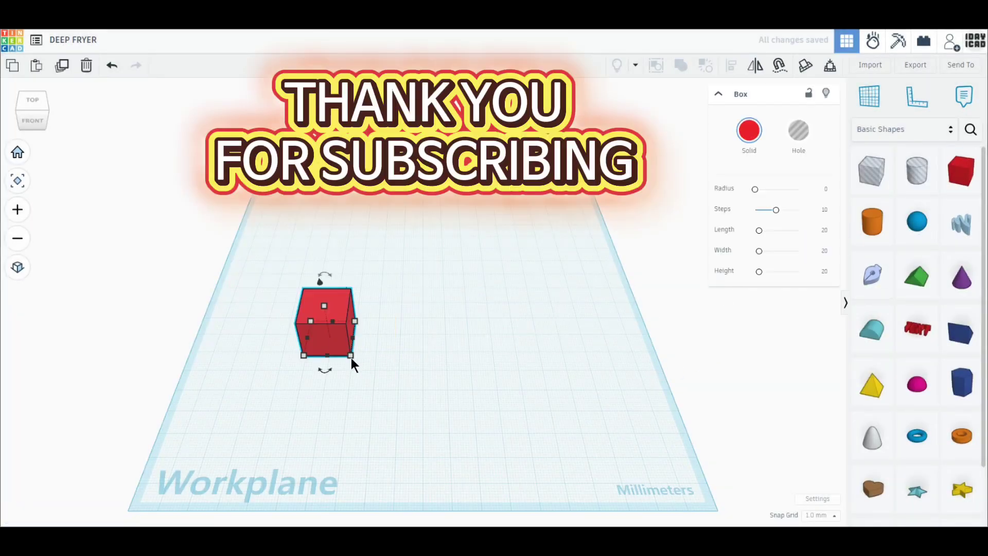
mouse_move(351, 357)
click(325, 395)
text(6)
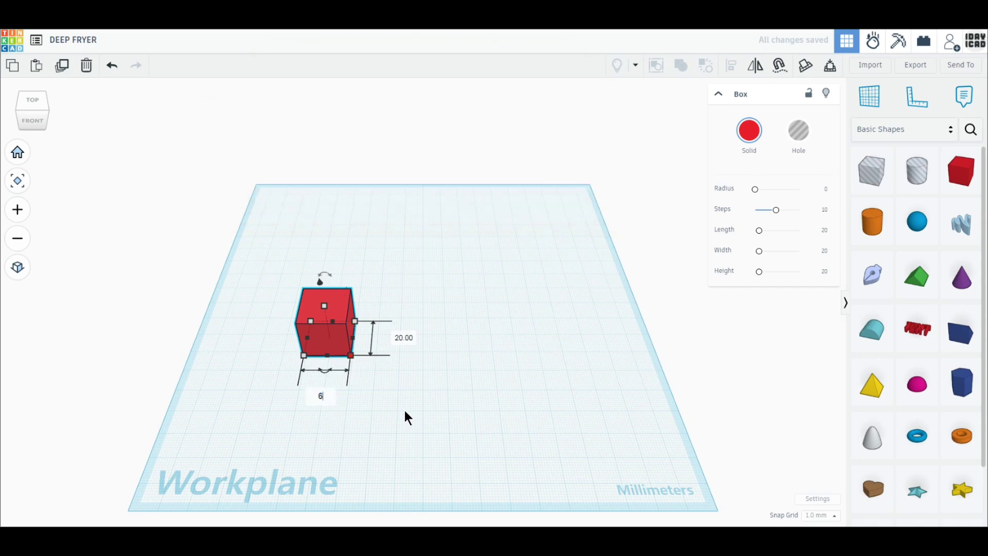
text(0)
key(Return)
click(491, 334)
text(60)
key(Return)
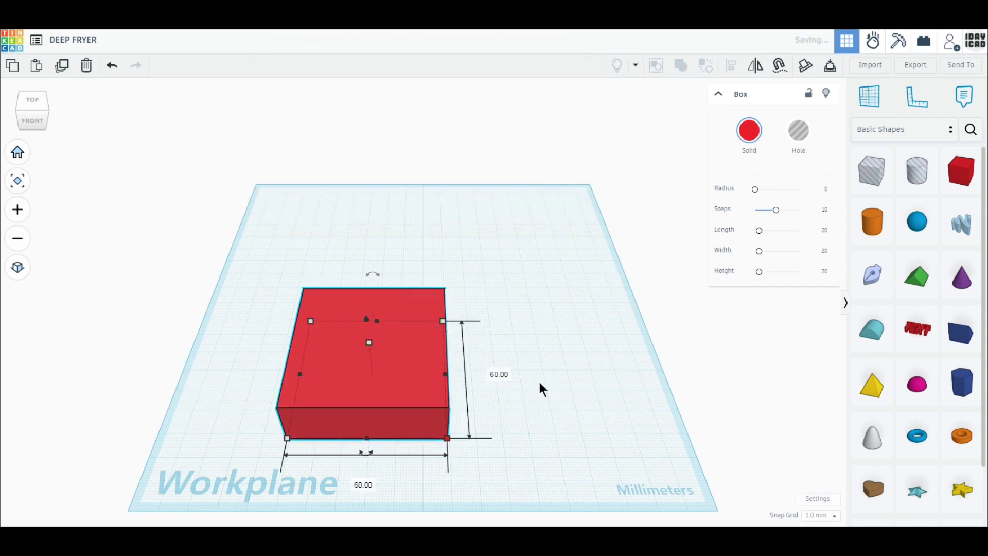
Step: Set the red box's height to 60 mm and round its edges with a radius of 2
click(421, 358)
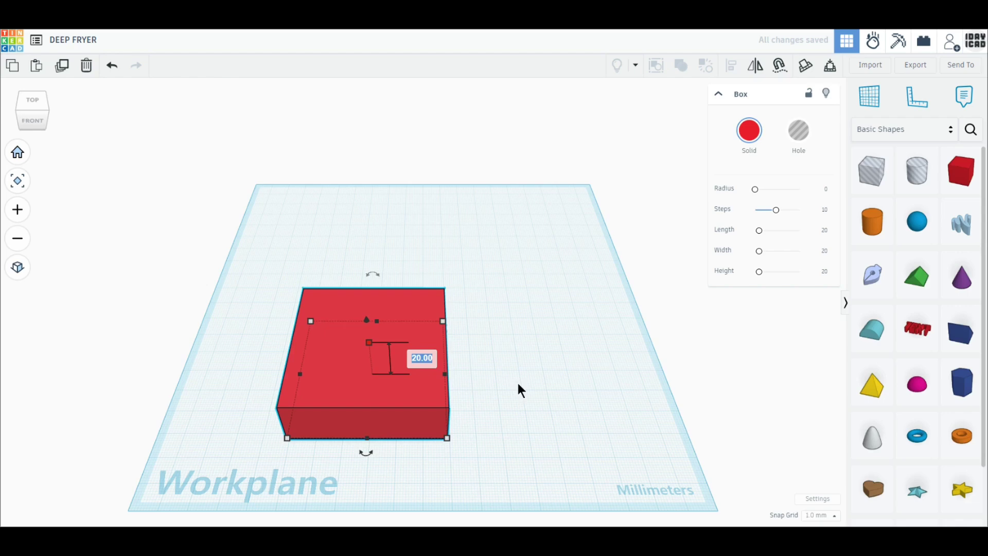
text(60)
key(Return)
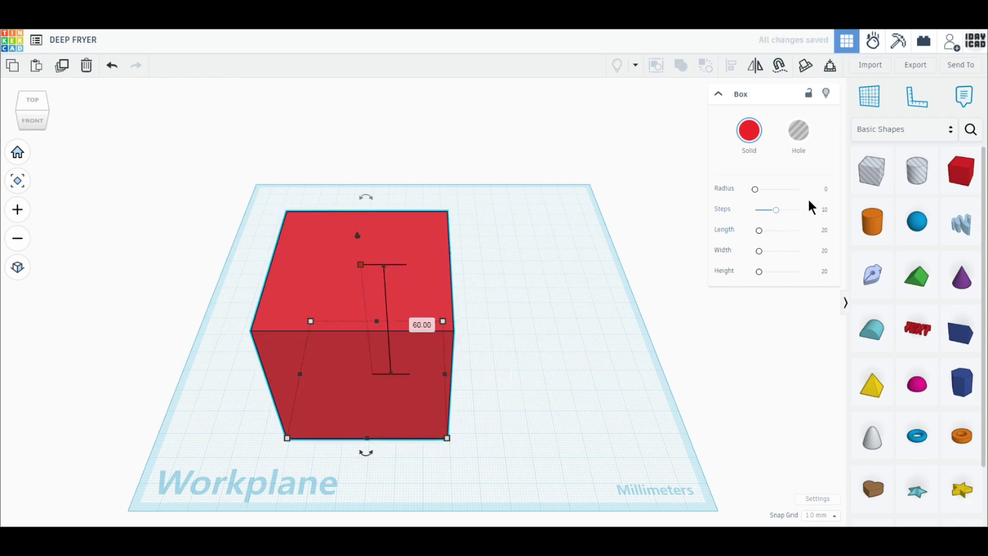
drag(754, 189, 752, 372)
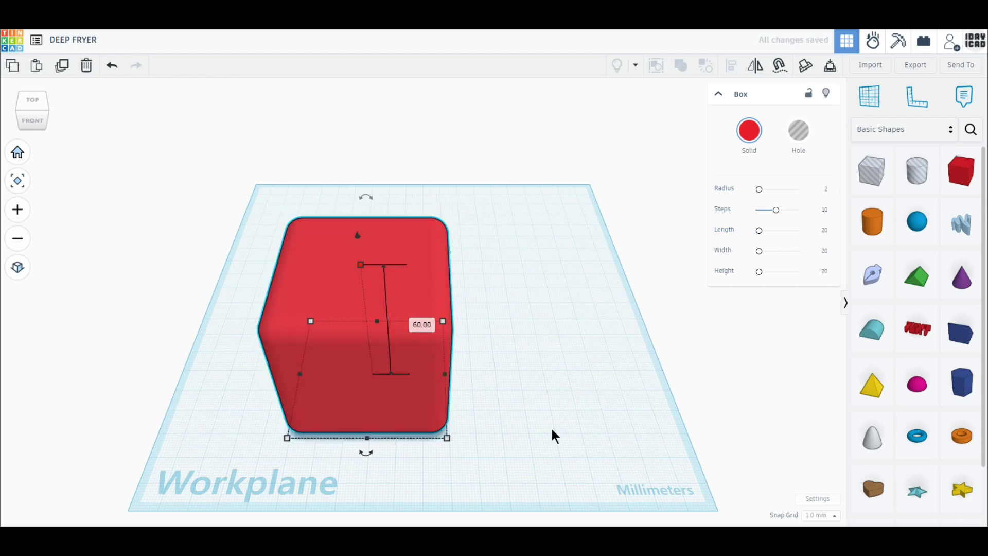
Step: Duplicate the rounded box about 81 mm to the side and resize the copy to 56 × 56 × 56 mm
click(63, 66)
drag(338, 406, 571, 399)
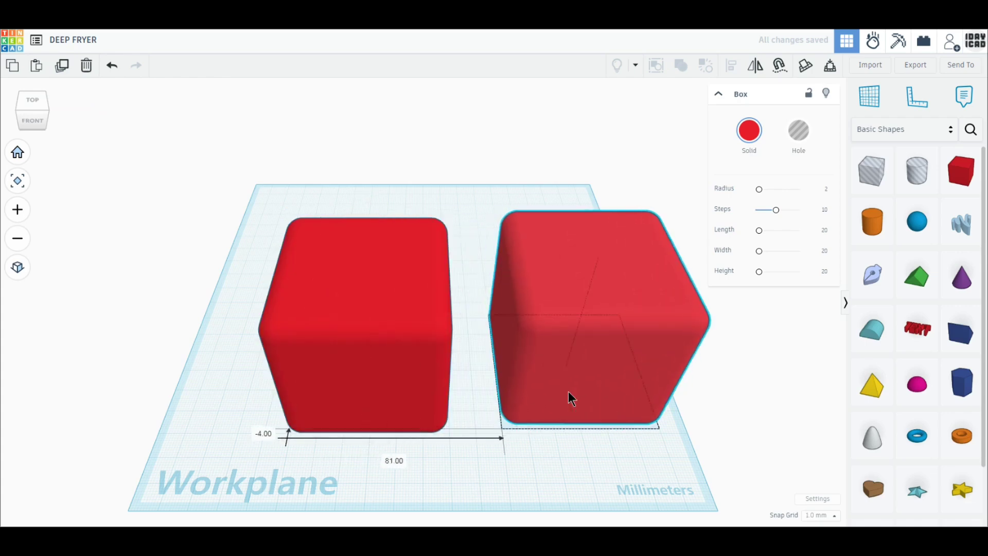
click(654, 428)
key(Tab)
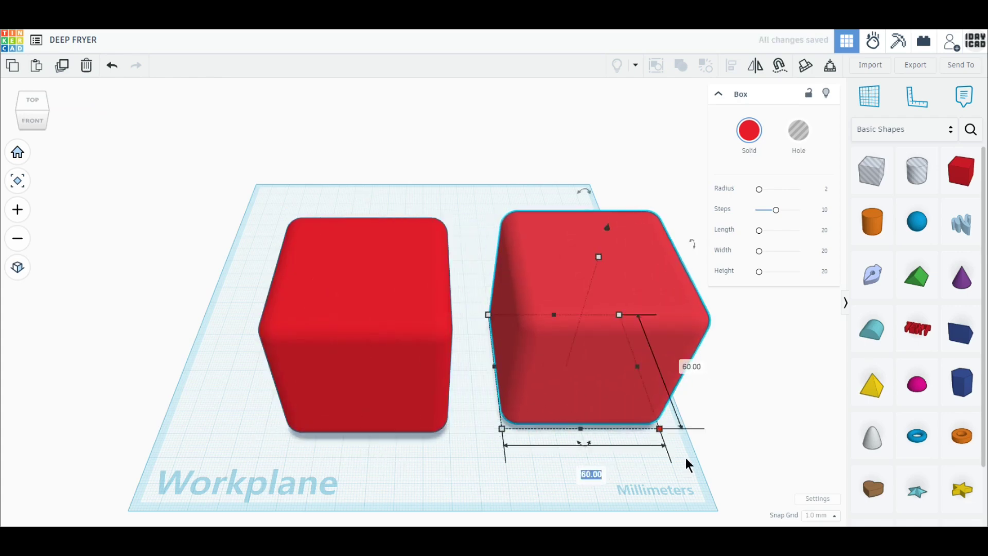
text(56)
key(Tab)
text(56)
key(Return)
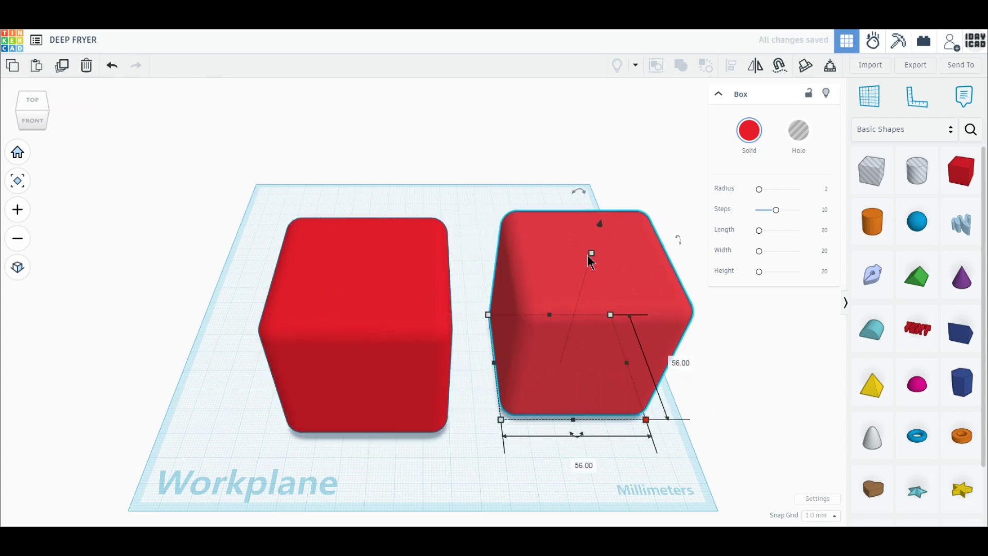
click(589, 254)
key(Tab)
text(56)
key(Return)
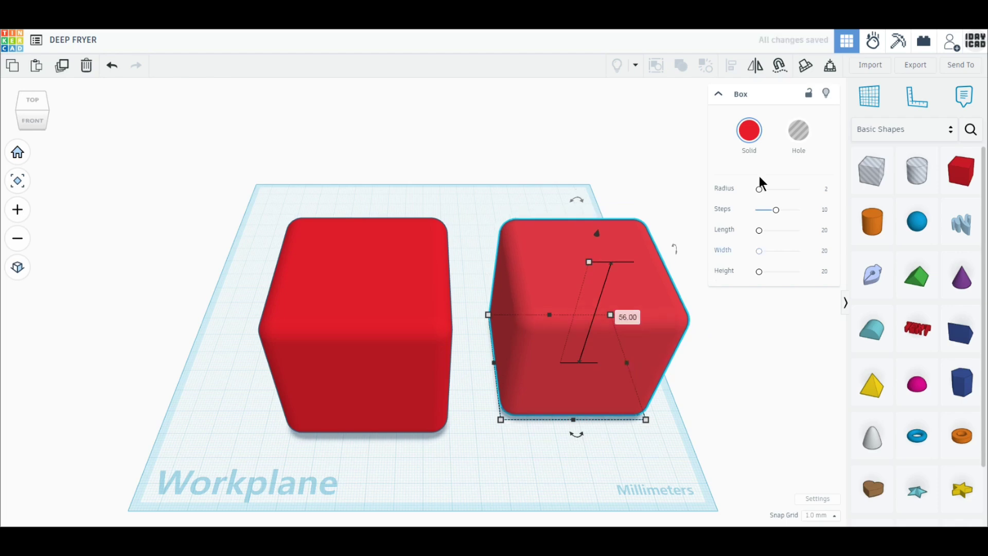
Step: Turn the 56 mm box into a hole and raise it slightly above the workplane
click(799, 135)
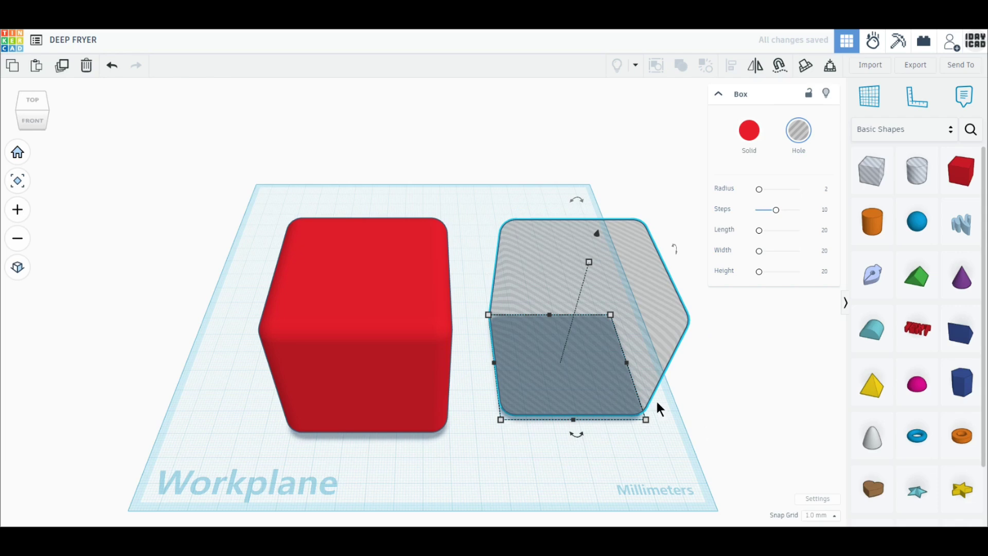
drag(596, 234, 597, 228)
middle_drag(526, 362, 424, 374)
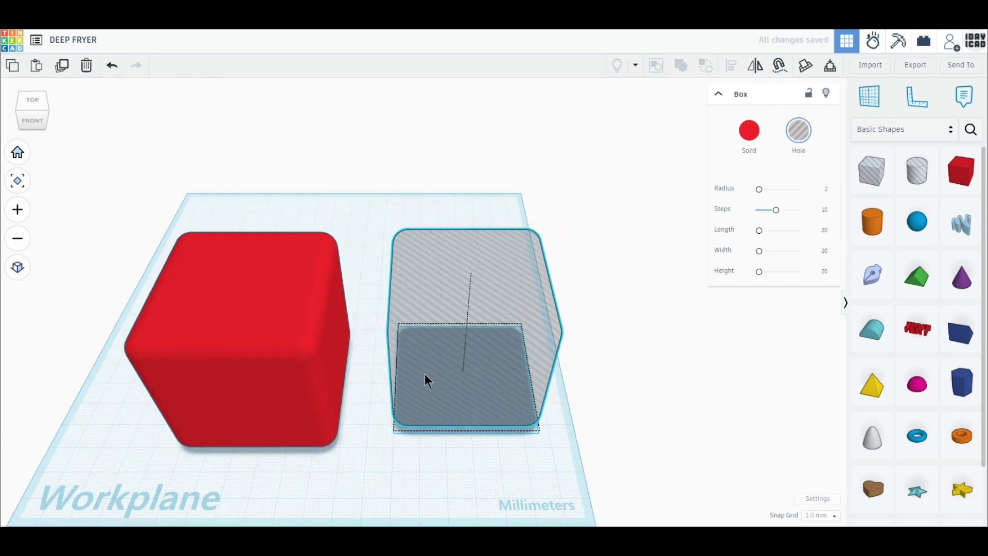
click(60, 66)
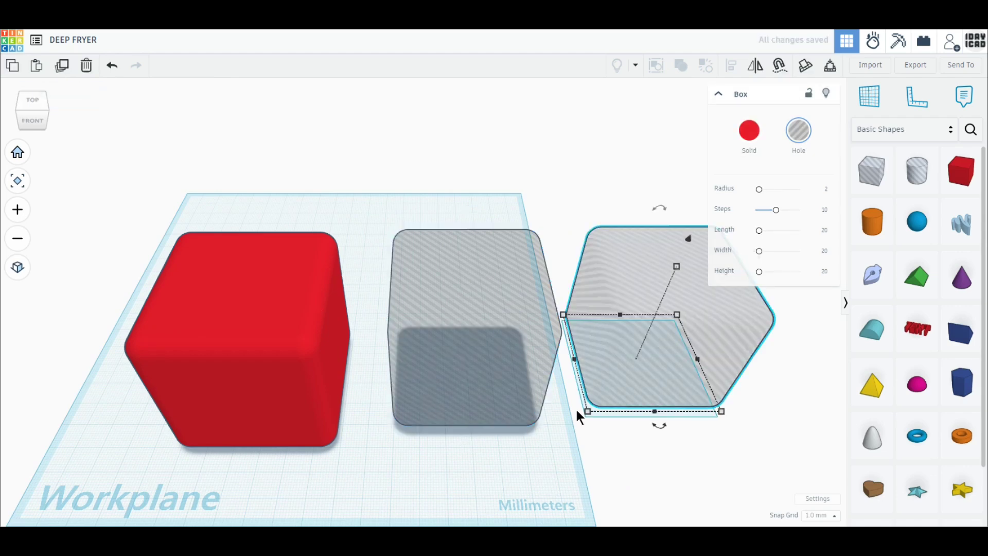
click(85, 66)
click(422, 312)
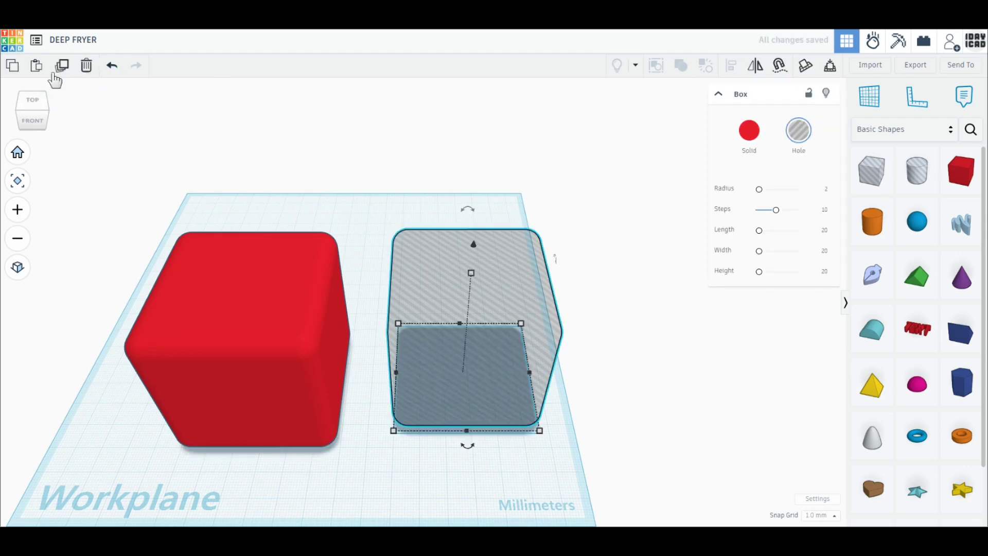
Step: Duplicate the hole box about 90 mm to the side and make the copy solid yellow
click(60, 72)
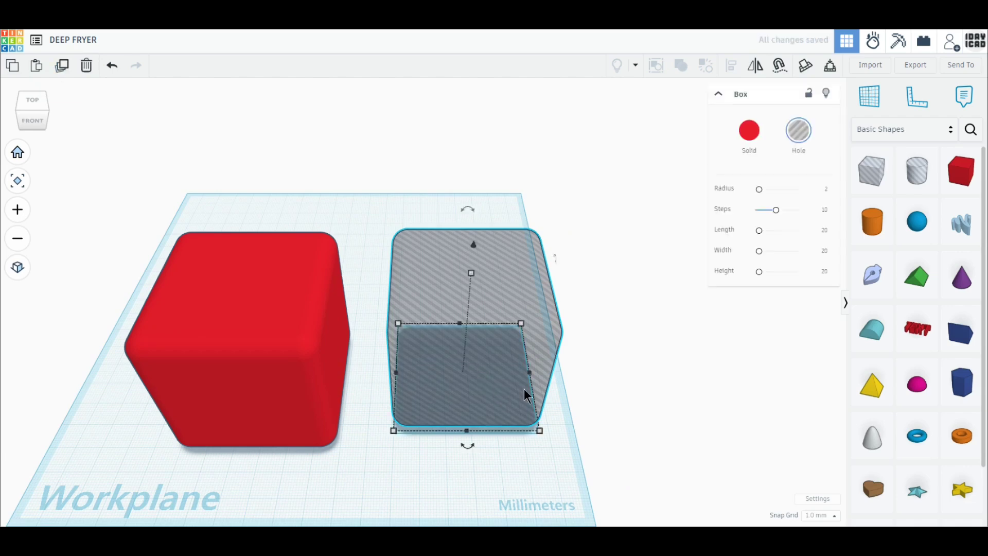
drag(527, 393, 754, 393)
click(749, 130)
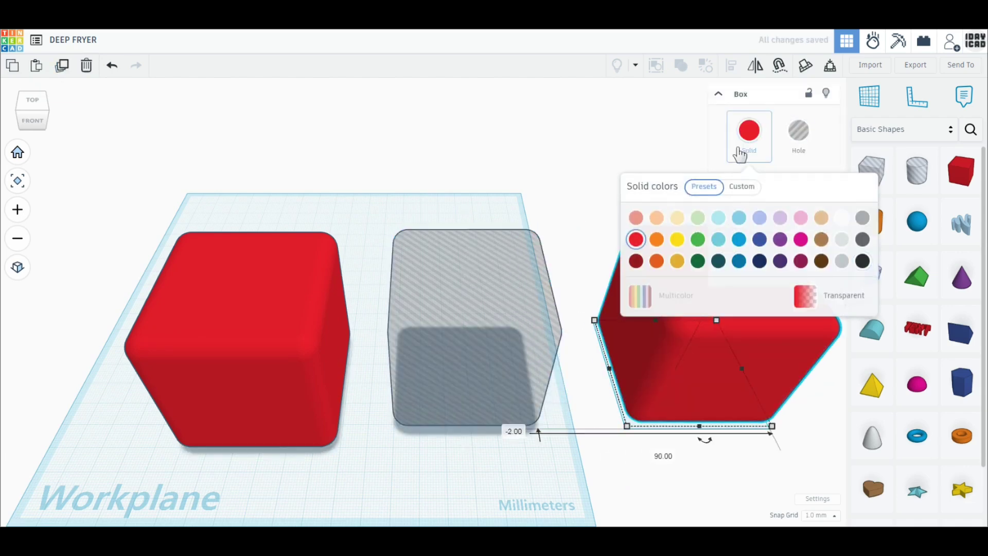
click(579, 155)
Step: Centre the hole box inside the red box in both horizontal directions and group them as a Union
drag(465, 466, 294, 318)
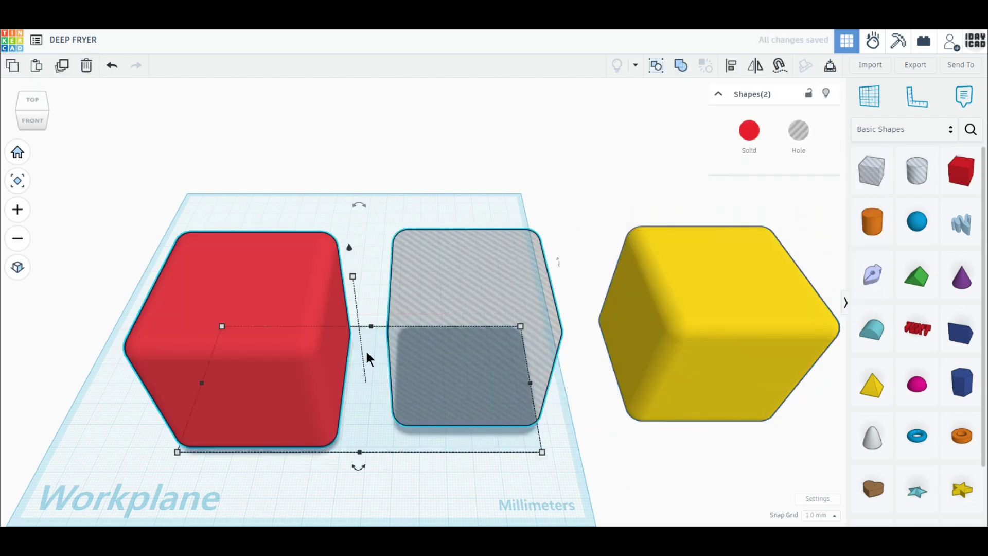
click(731, 70)
click(359, 467)
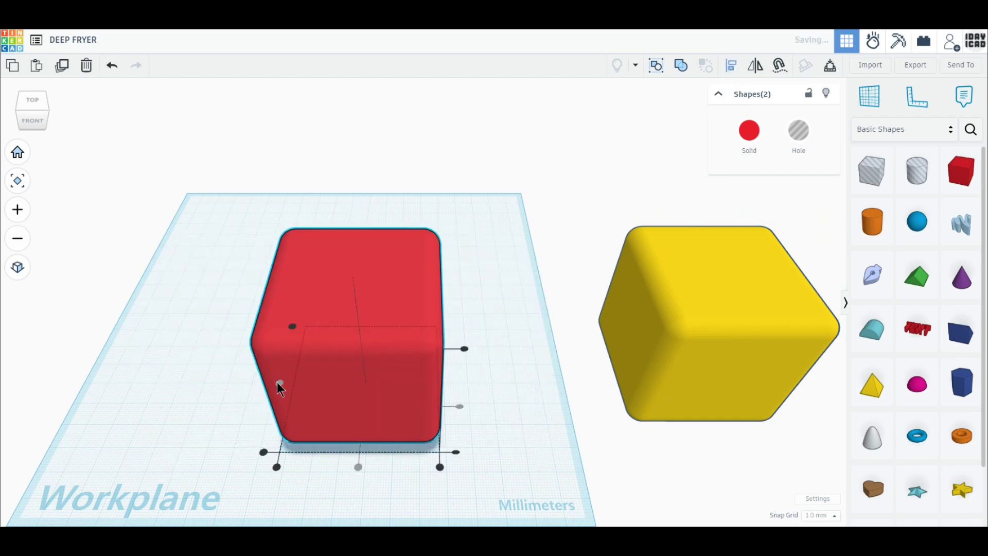
click(279, 383)
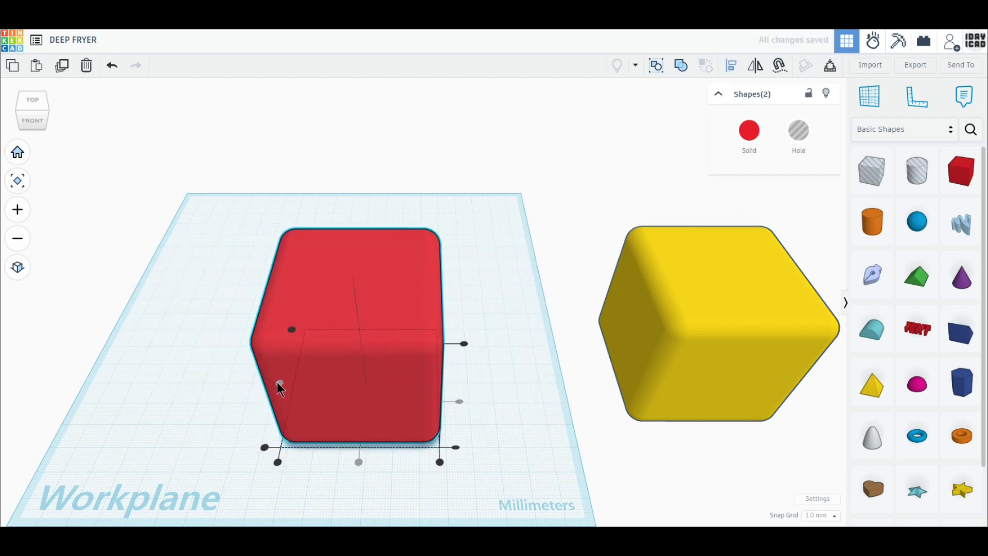
click(681, 66)
Step: Place a box hole beside the red shell and size it 60 × 60 mm with a height of 50 mm
middle_drag(492, 373, 641, 392)
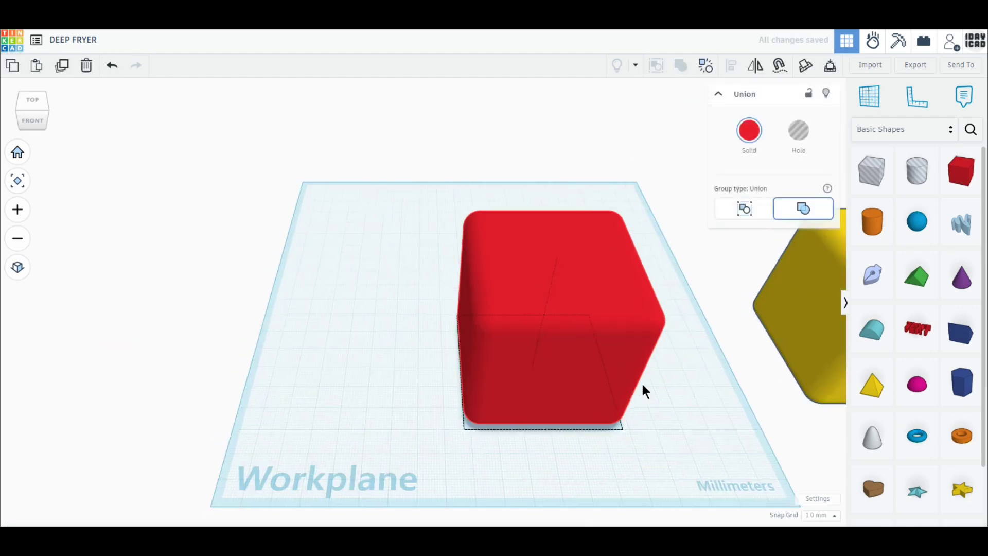
drag(871, 171, 301, 360)
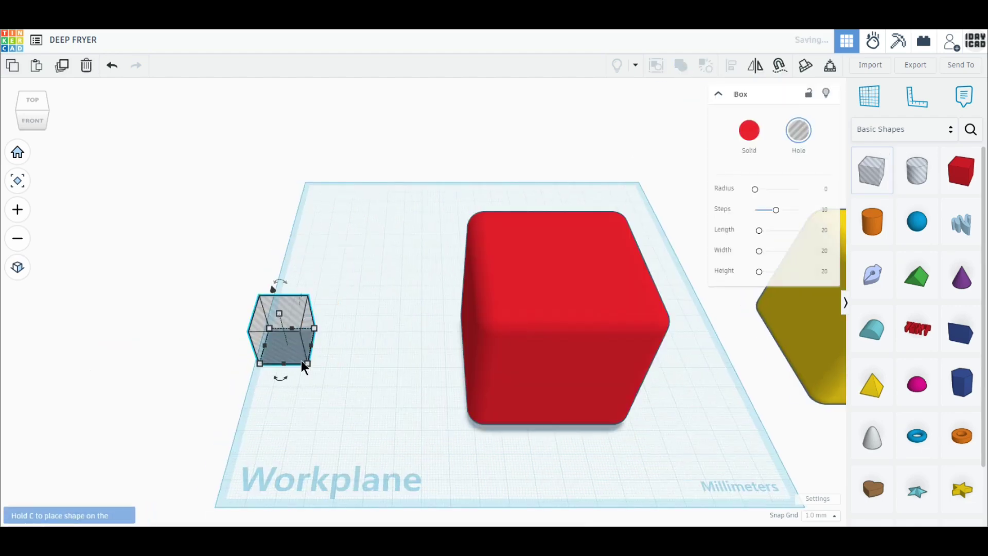
click(265, 406)
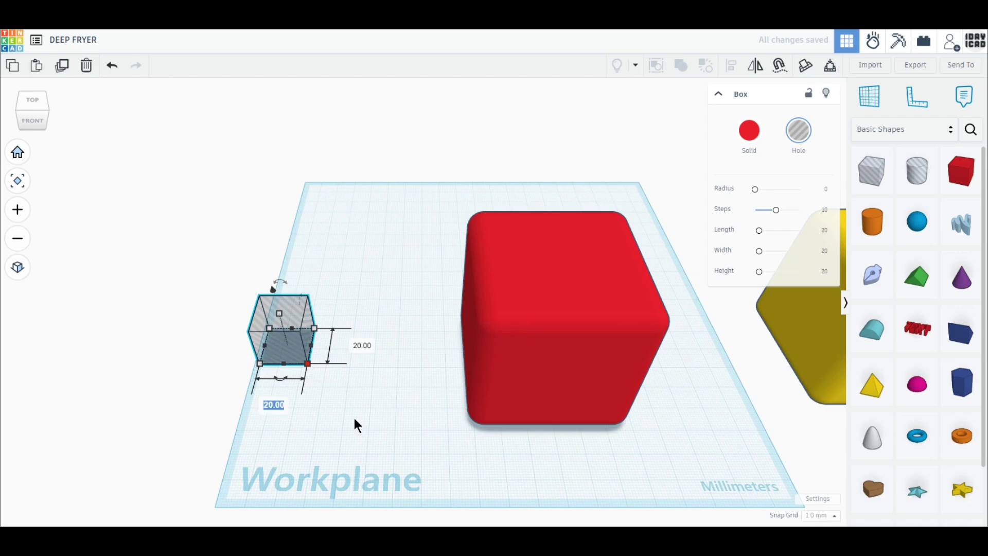
text(60)
key(Tab)
text(60)
key(Return)
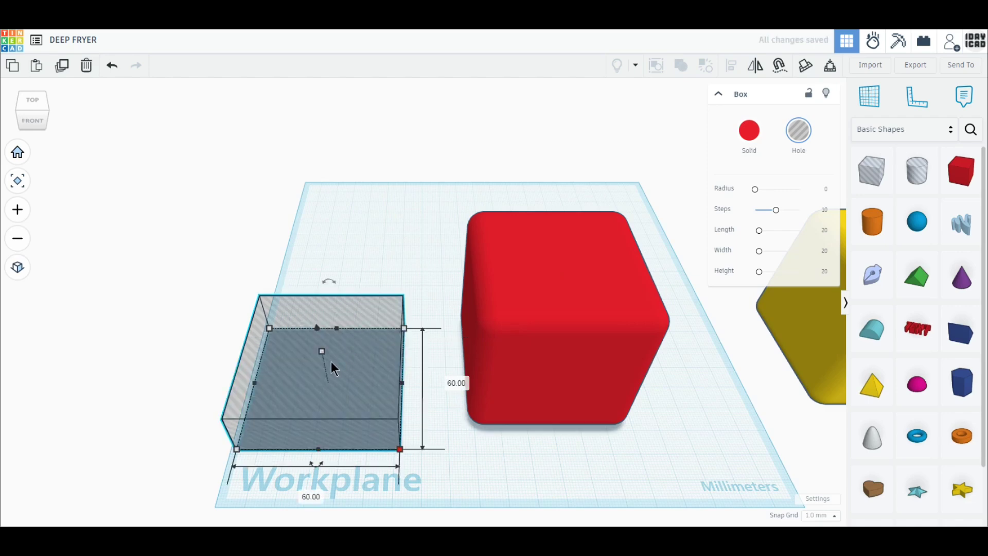
click(376, 366)
text(60)
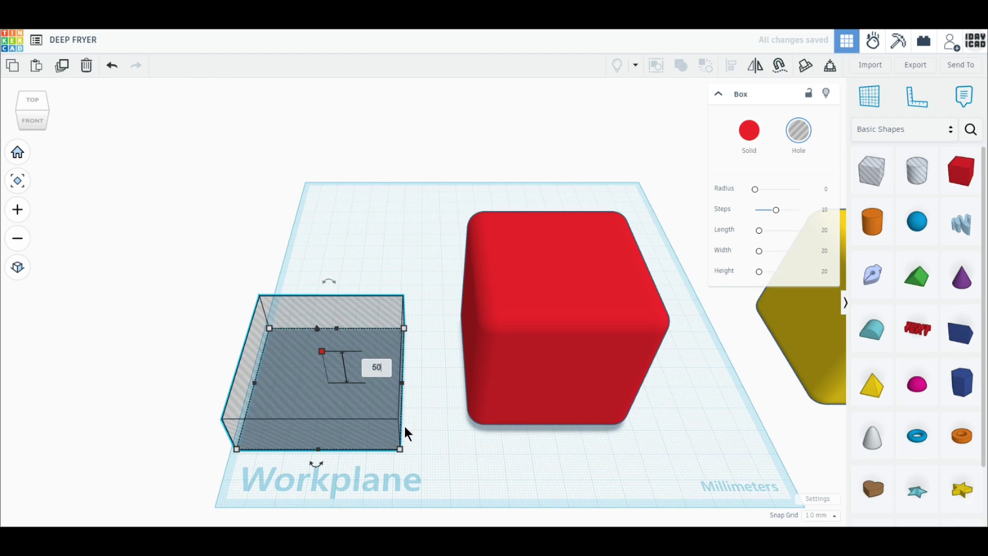
key(Return)
Step: Centre-align the red shell and the 50 mm high hole box in both horizontal directions
click(516, 396)
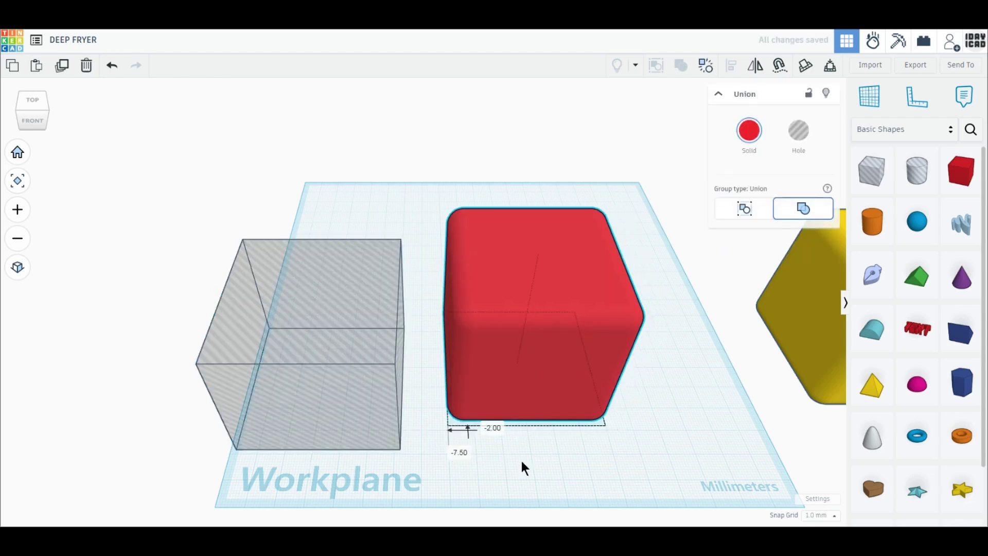
shift+click(383, 395)
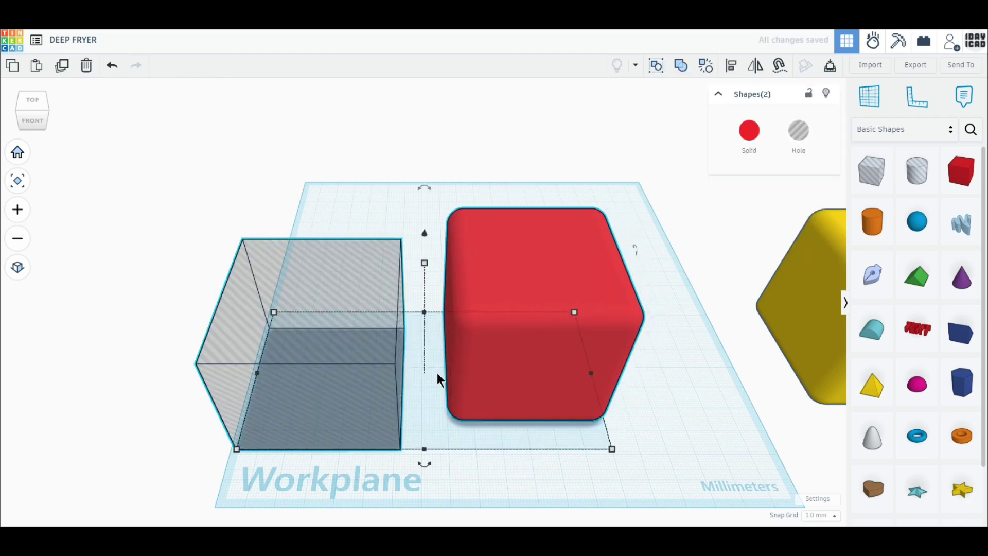
click(731, 65)
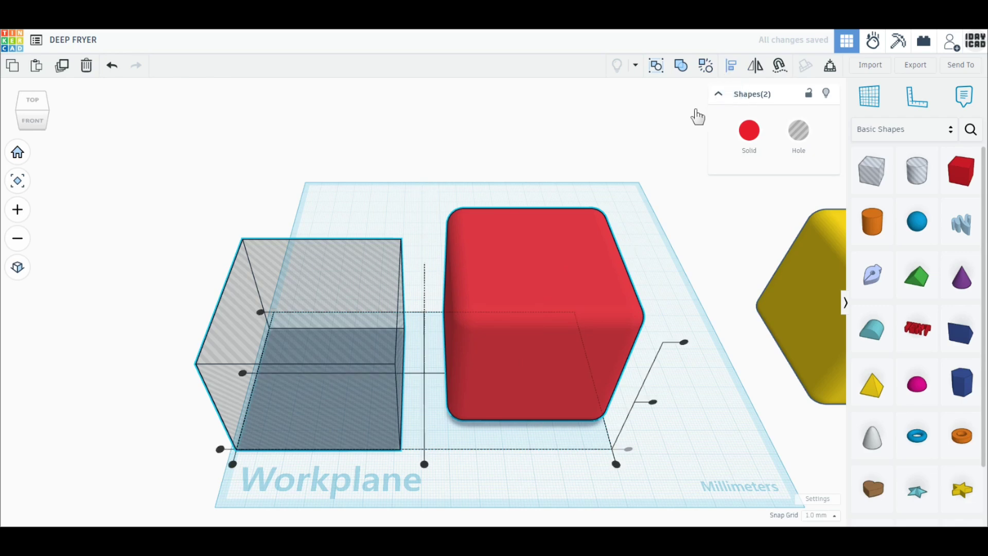
click(426, 462)
click(336, 374)
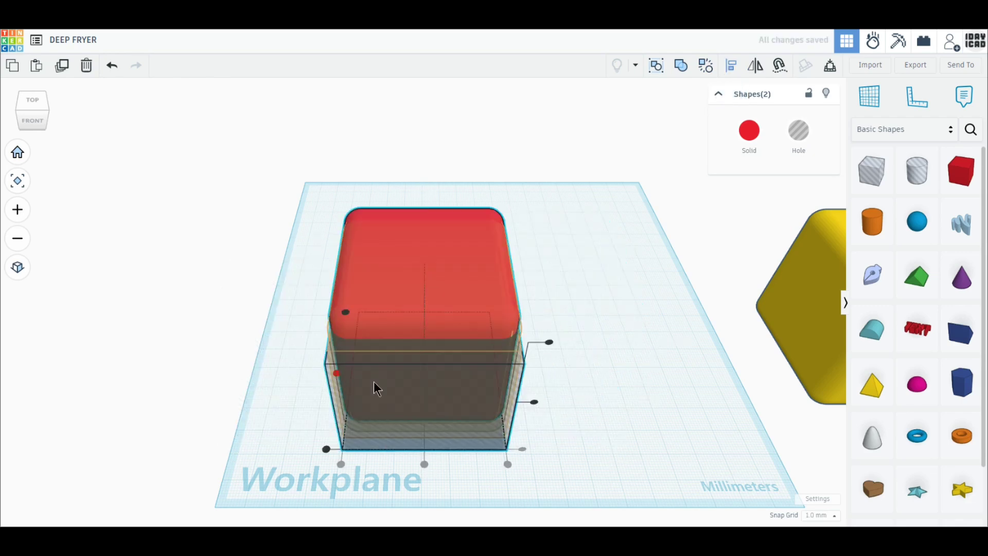
Step: Move the shell and hole box together toward a rear corner of the workplane and duplicate the pair about 99 mm to the side
drag(570, 455, 371, 260)
drag(423, 374, 369, 330)
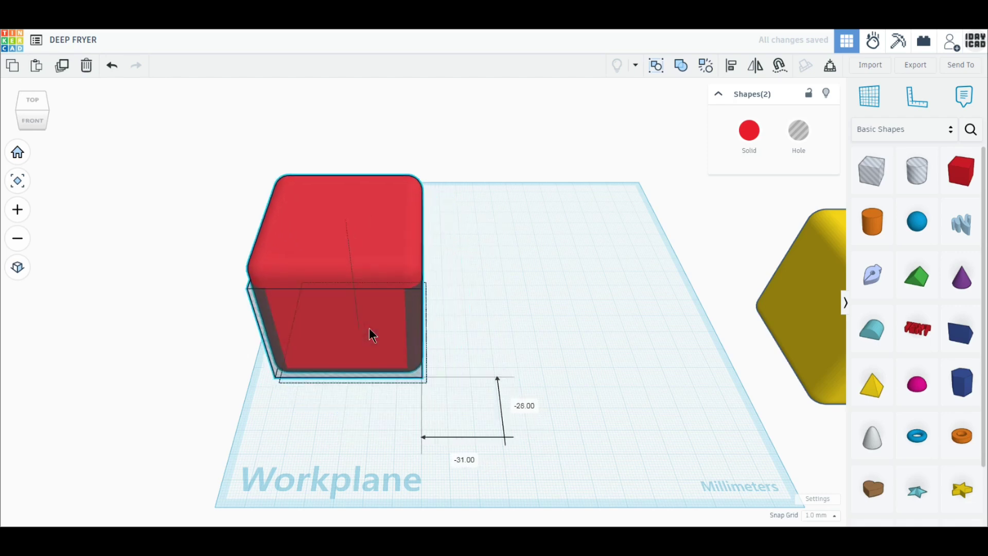
click(62, 72)
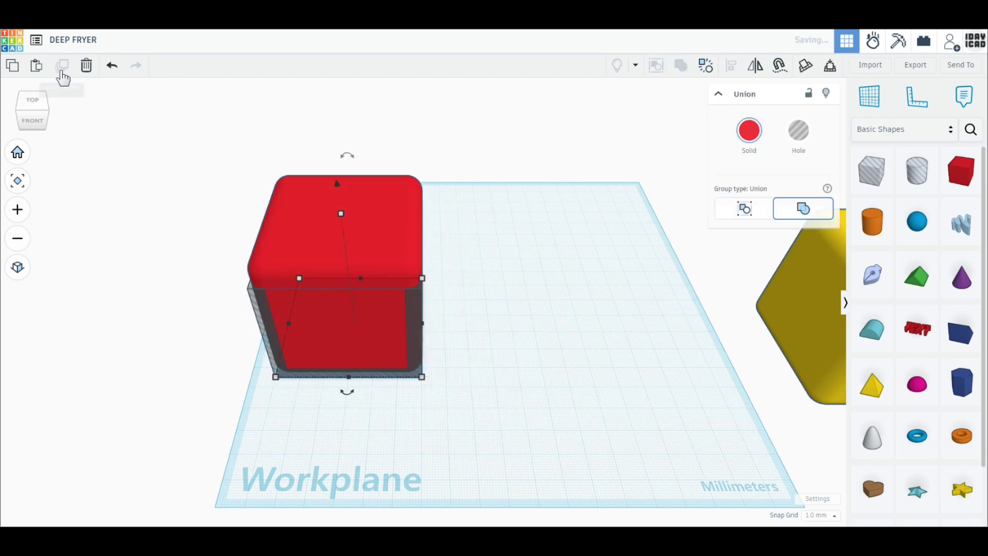
drag(324, 342, 581, 339)
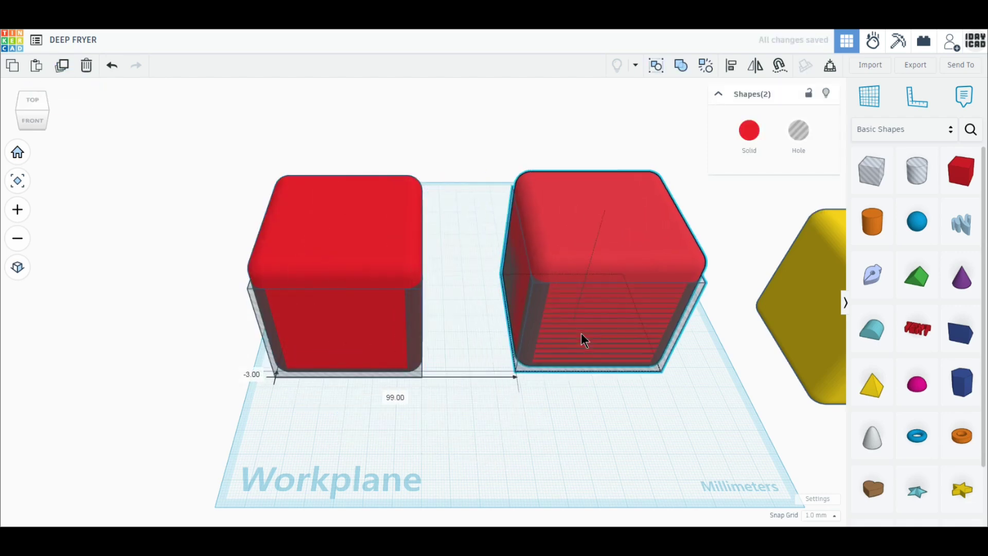
Step: Raise the hole box of the duplicated pair 50 mm above its current height
click(682, 340)
click(608, 276)
drag(607, 202, 615, 187)
text(50)
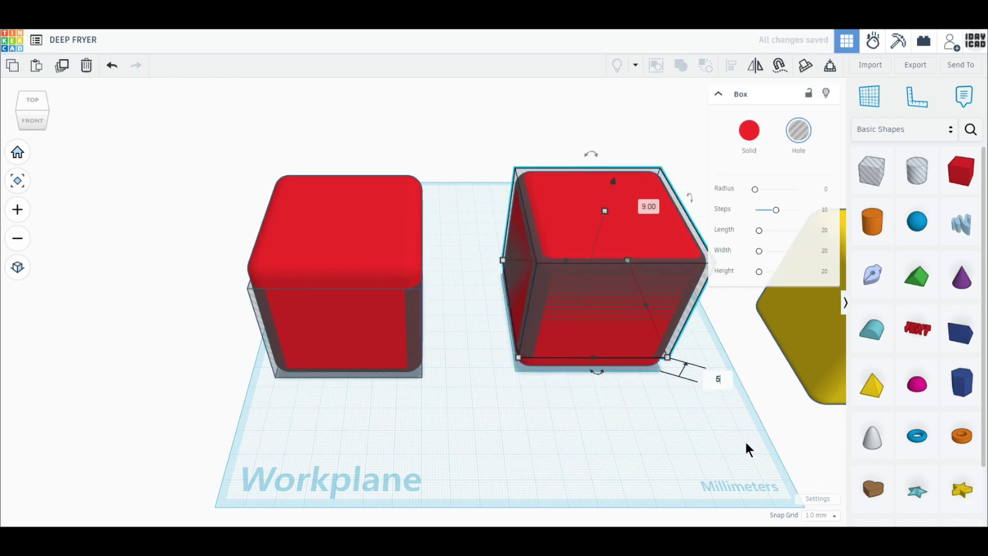
key(Return)
Step: Group each red shell with its own hole box as a Union, forming the open body and the lid
shift+click(626, 303)
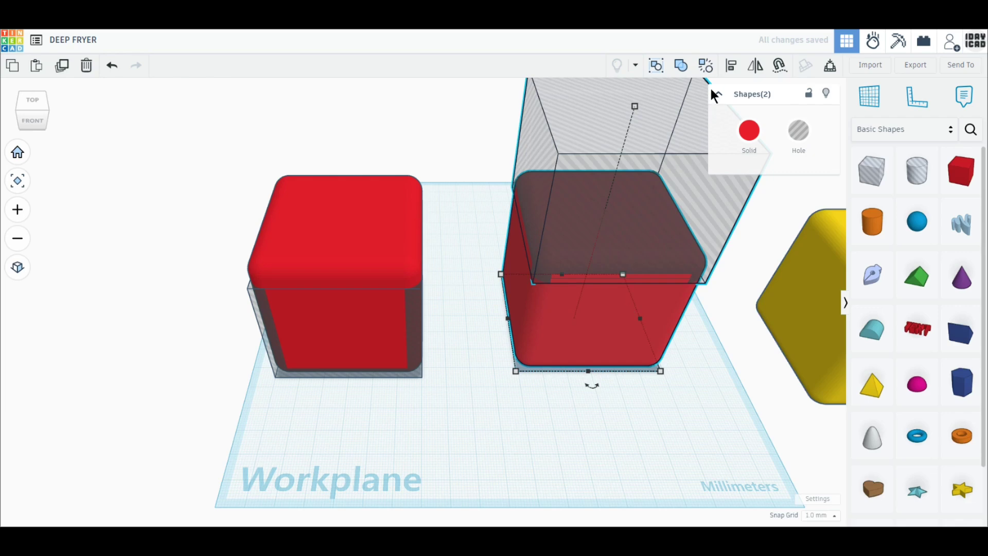
click(681, 66)
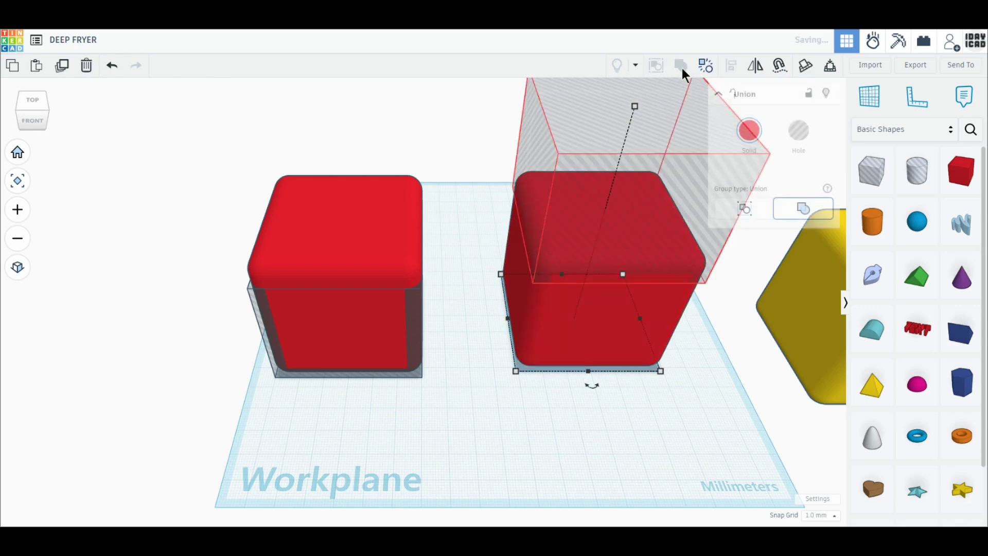
click(339, 294)
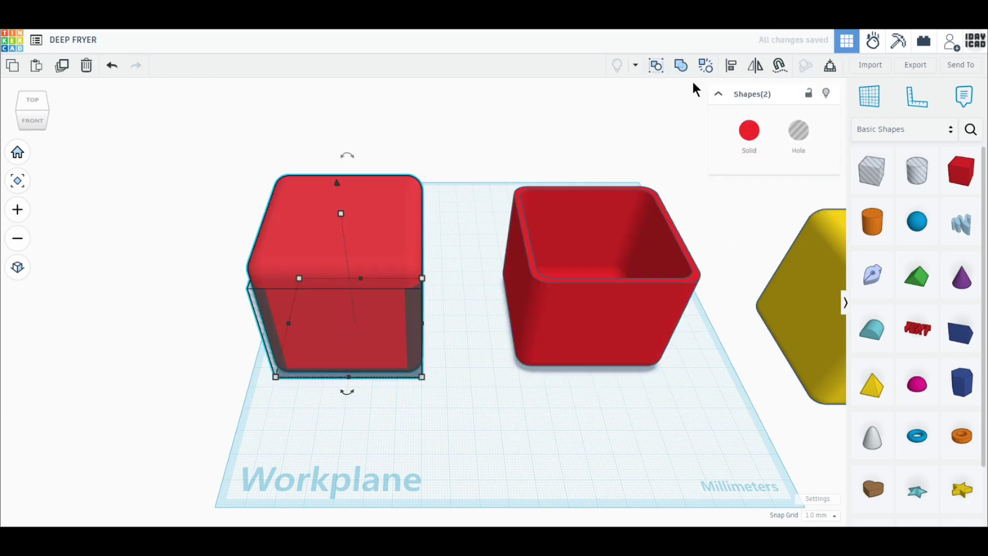
click(681, 65)
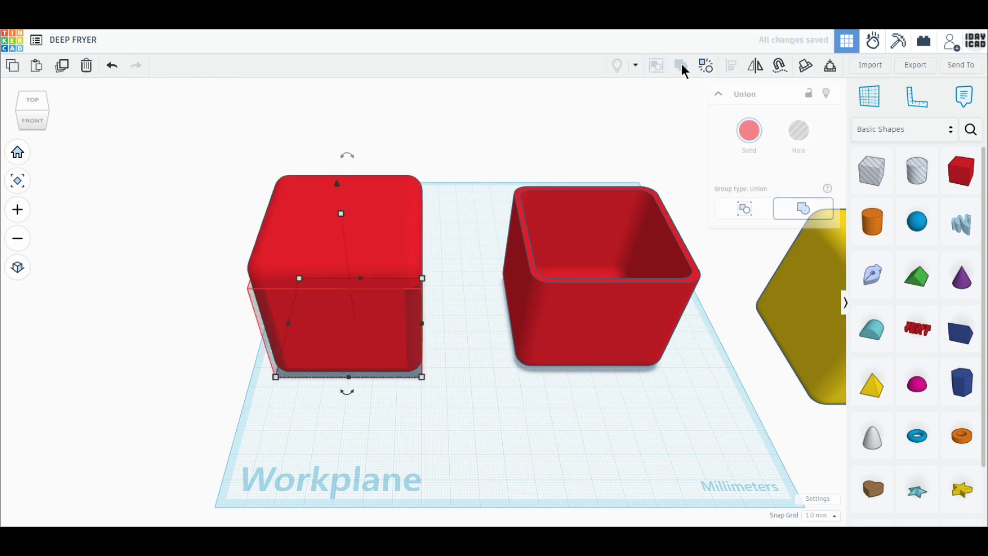
Step: Colour the body and the lid light grey
drag(623, 441, 339, 191)
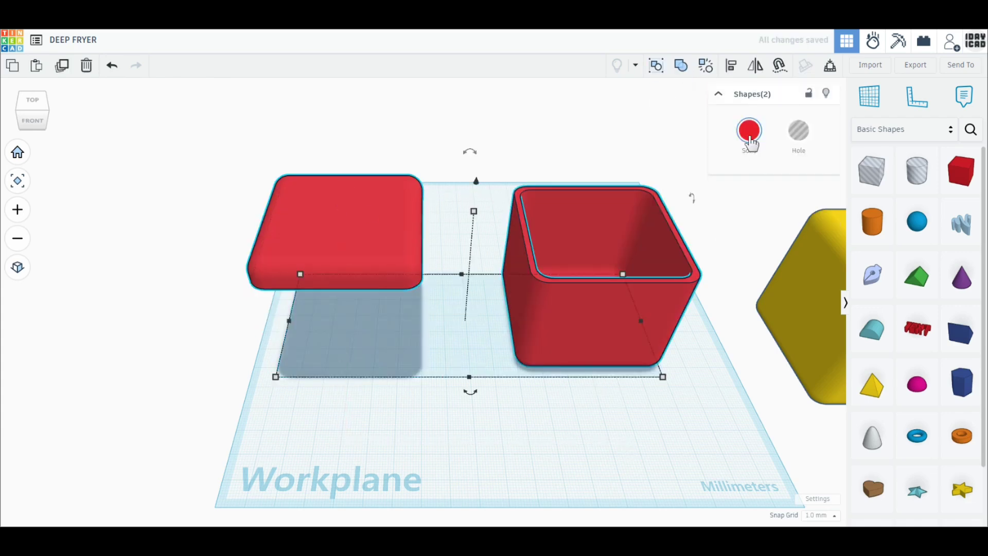
click(749, 136)
click(842, 239)
click(692, 407)
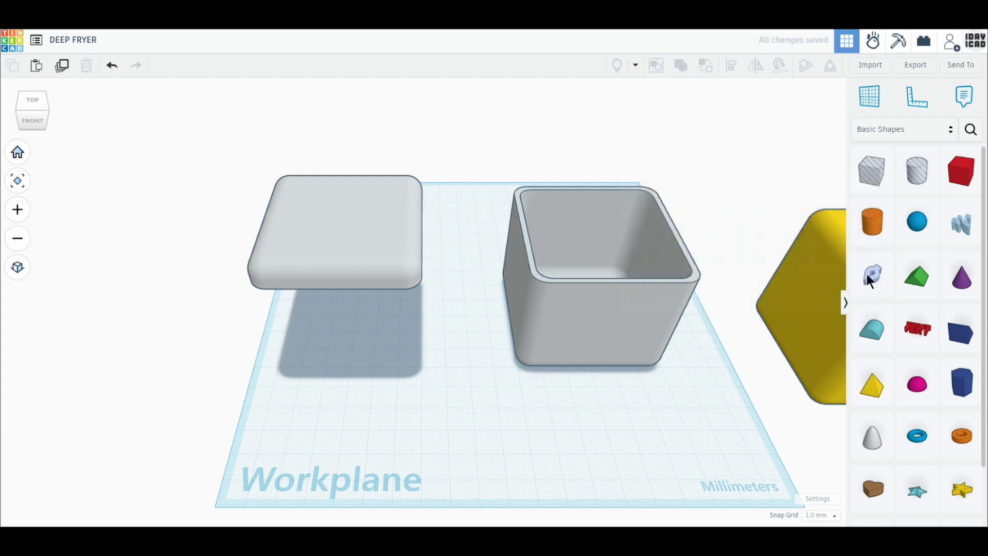
Step: Place a 4 × 4 mm cylinder in front of the body and lid, with 128 sides, a 2.5 bevel and 10 segments
drag(874, 227, 428, 423)
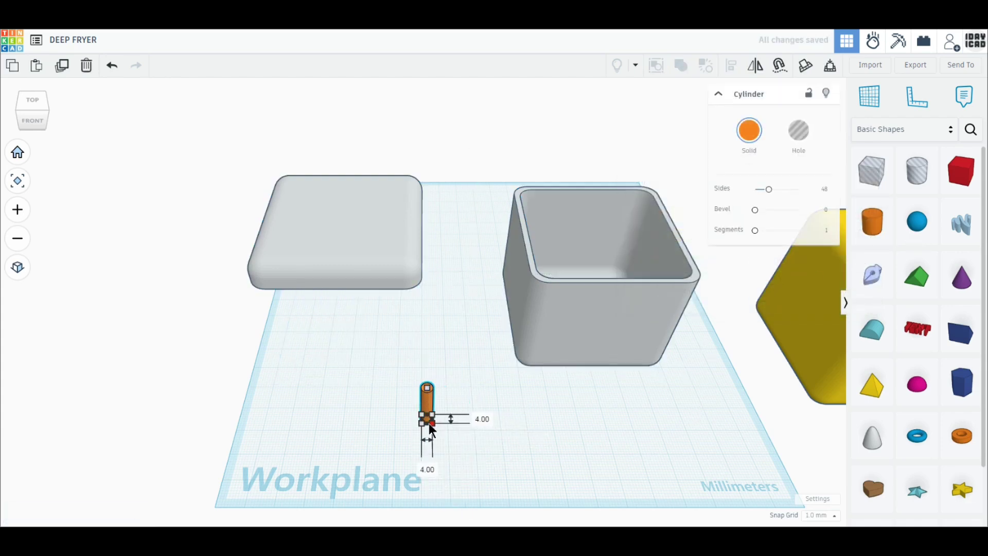
drag(770, 189, 833, 191)
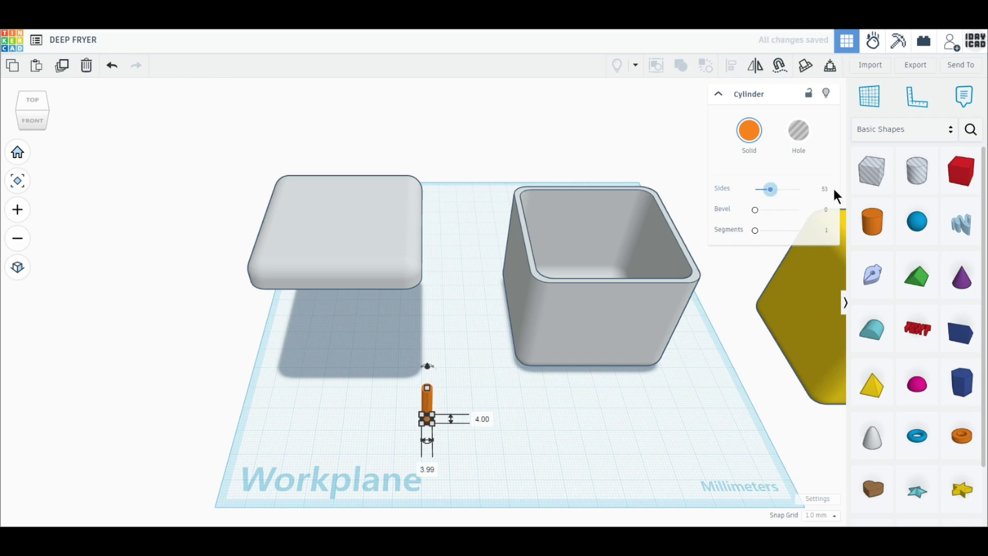
drag(755, 210, 843, 242)
Step: Rotate the small cylinder 90° so it lies lengthwise from side to side and colour it dark grey
mouse_move(441, 375)
drag(442, 375, 454, 394)
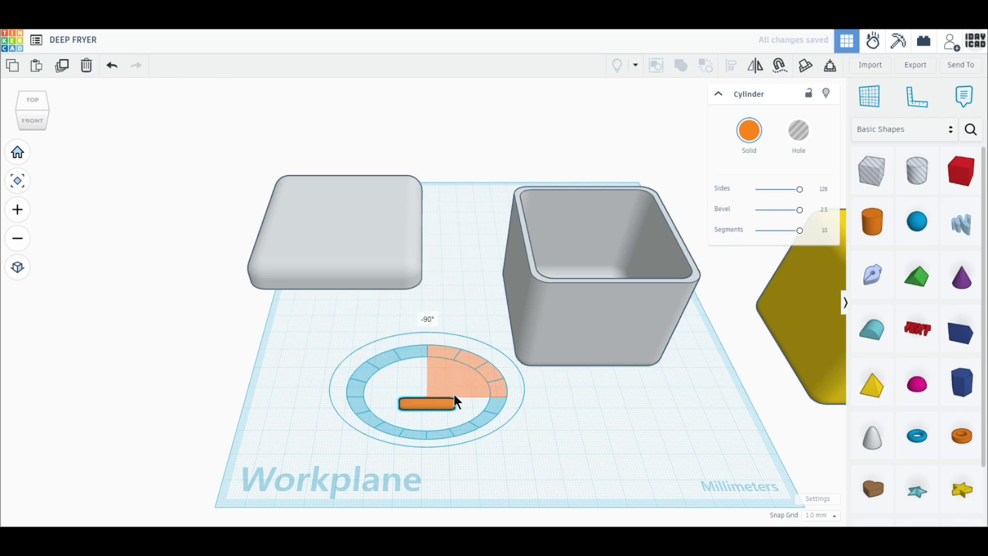
click(749, 131)
click(862, 239)
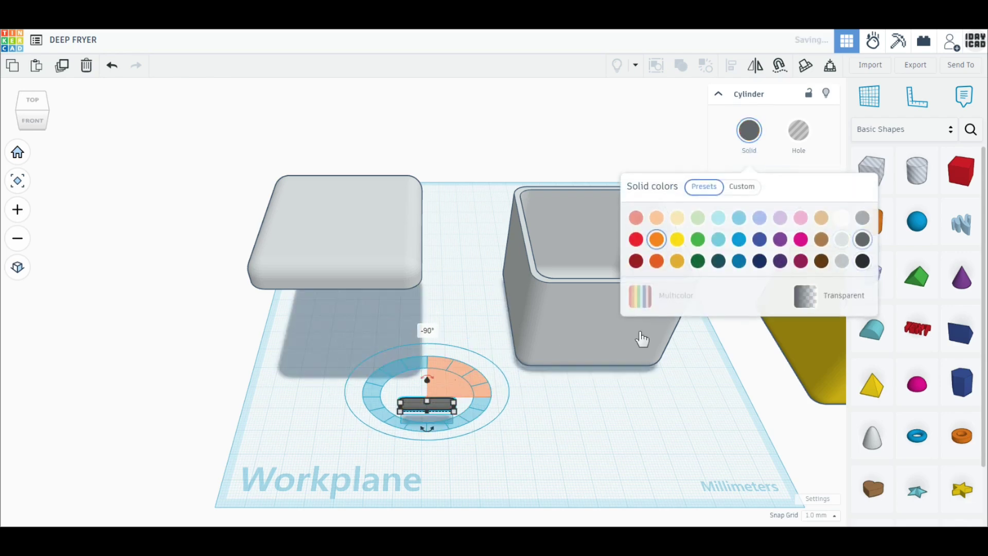
Step: Move the open body about 39 mm sideways toward the lid and place the dark cylinder midway along the body's rear edge
click(18, 268)
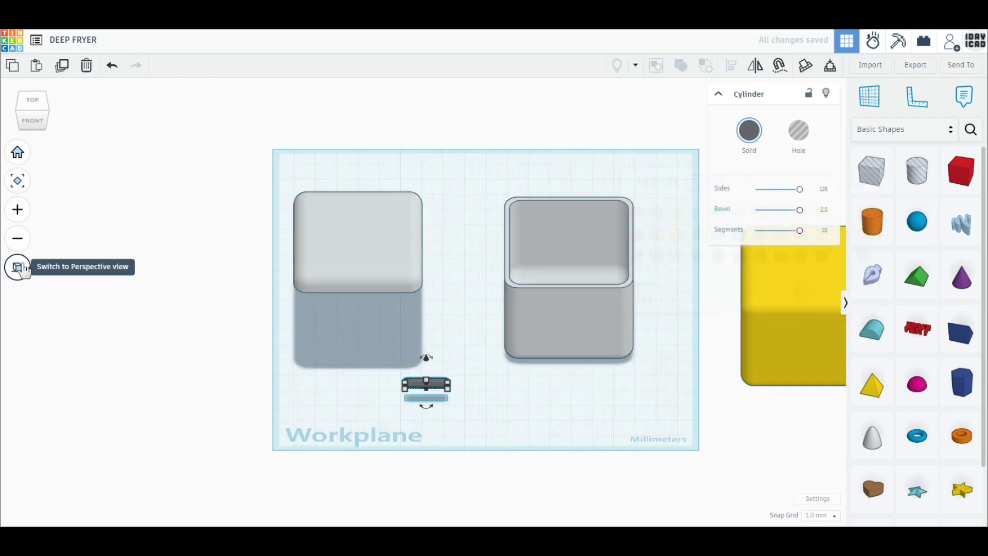
click(38, 98)
click(539, 469)
drag(557, 336, 484, 331)
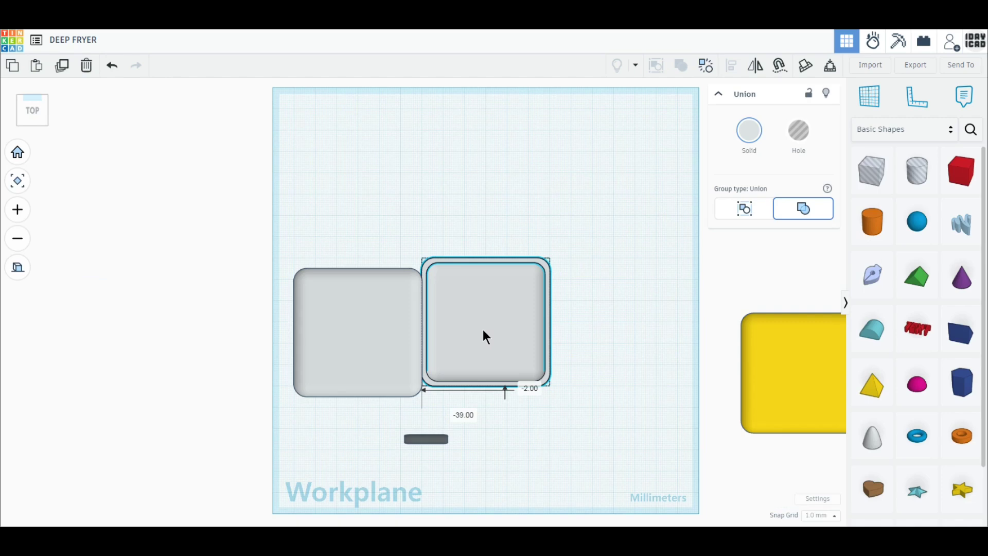
drag(431, 438, 492, 258)
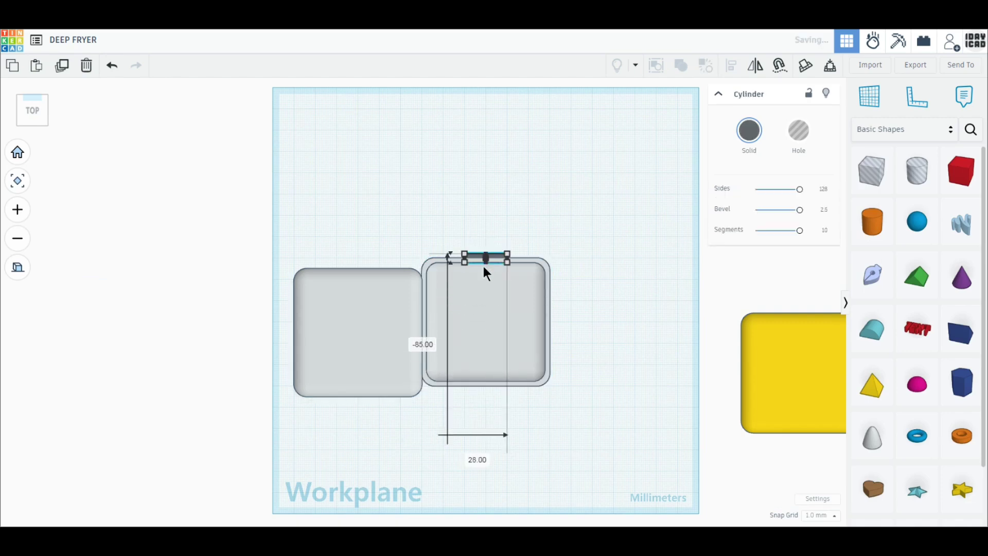
Step: Raise the dark hinge cylinder to 48 mm above the workplane, at the body's rear rim
click(51, 105)
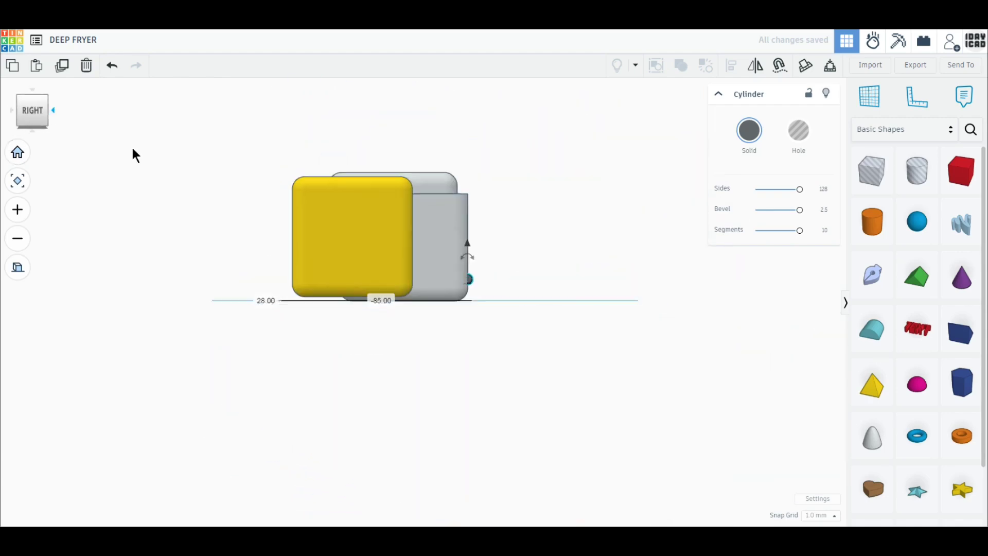
drag(467, 240, 465, 170)
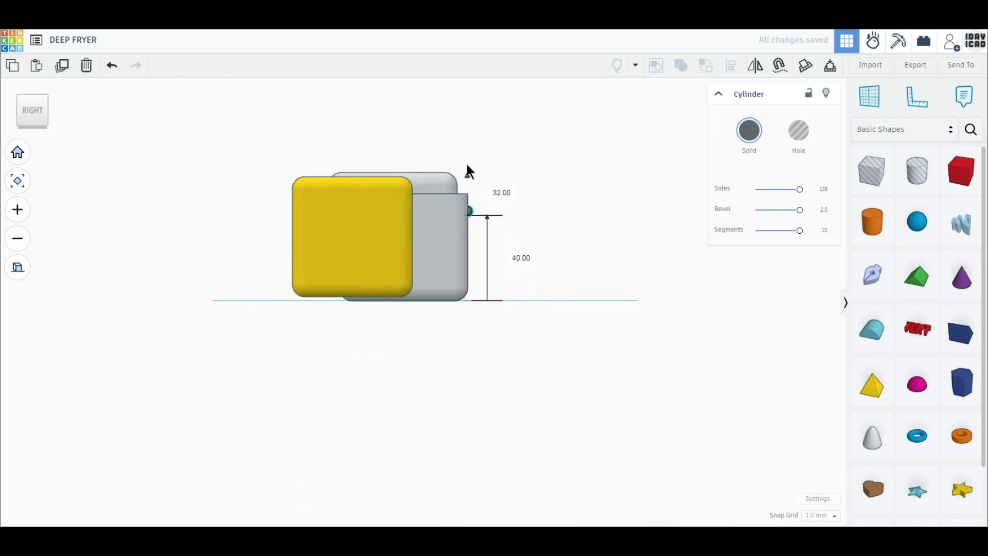
scroll(464, 160, up, 2)
middle_drag(464, 160, 456, 251)
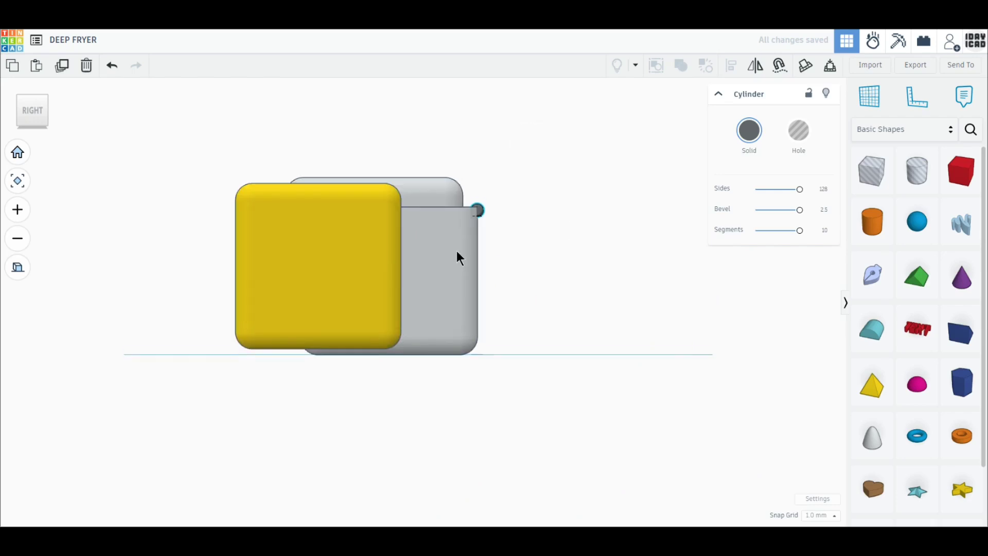
drag(474, 212, 473, 211)
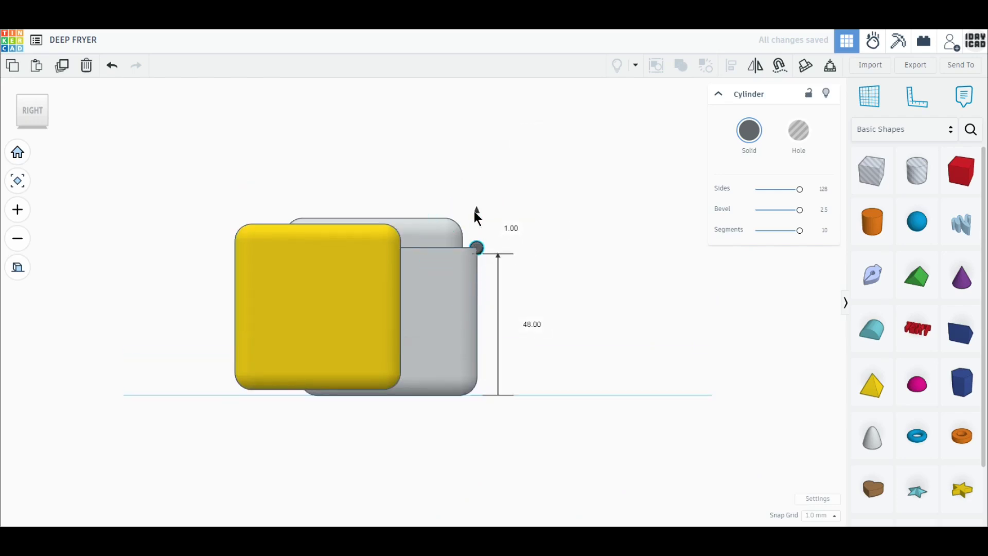
Step: Rotate the lid upright and move it 60 mm sideways and 40 mm in depth to the rear of the body
click(430, 237)
right_drag(426, 230, 418, 203)
drag(379, 128, 408, 164)
drag(384, 239, 495, 329)
Step: Raise the upright lid until its lower edge meets the hinge cylinder above the body's rear rim
click(31, 118)
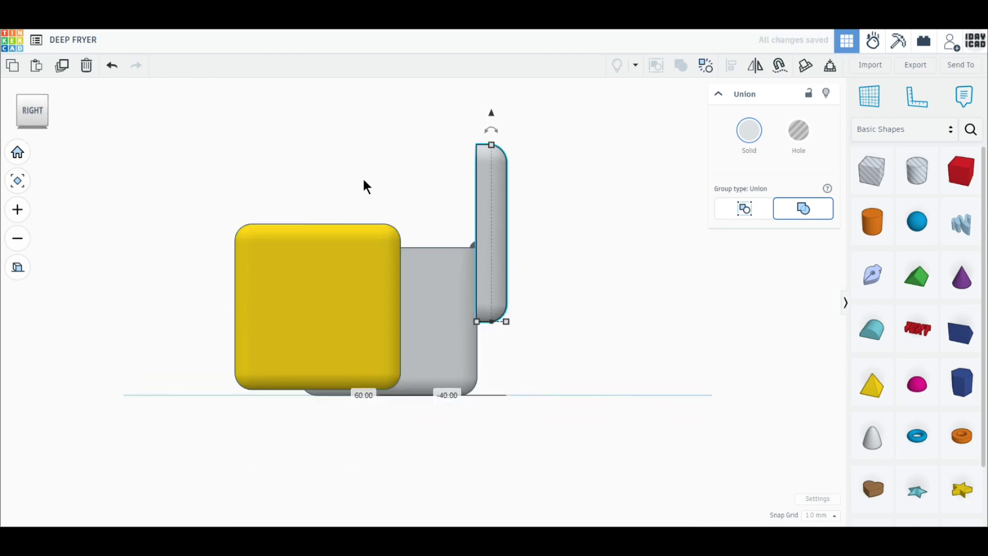
middle_drag(367, 186, 336, 344)
drag(465, 250, 463, 210)
right_drag(363, 286, 571, 334)
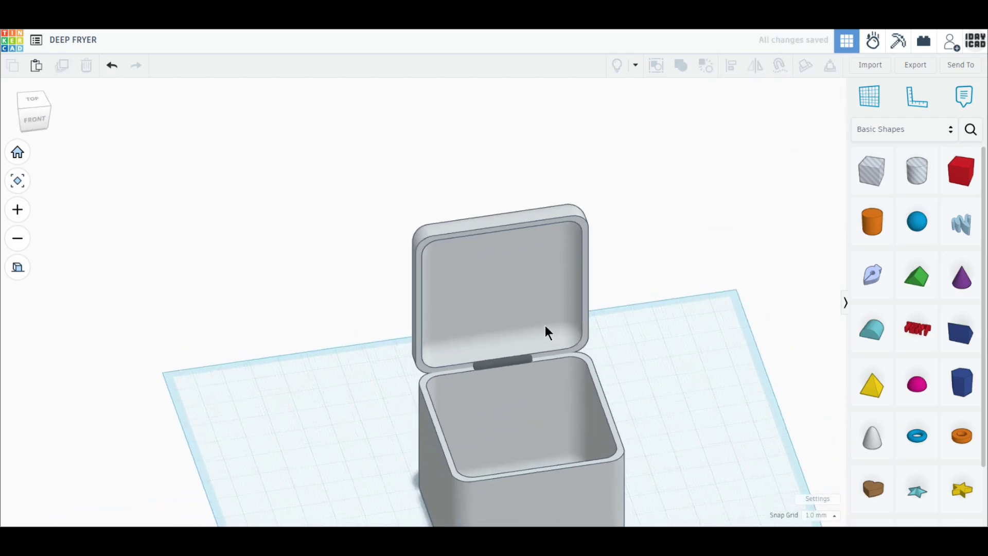
Step: Place a box hole beside the yellow rounded box and set its footprint to 60 × 60 mm
middle_drag(670, 432, 422, 291)
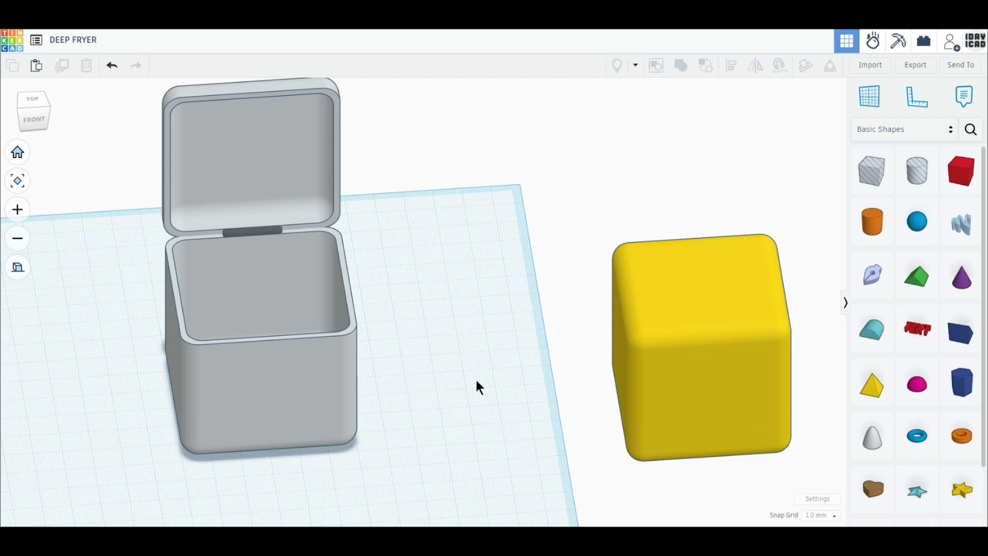
scroll(477, 380, down, 2)
middle_drag(588, 376, 366, 326)
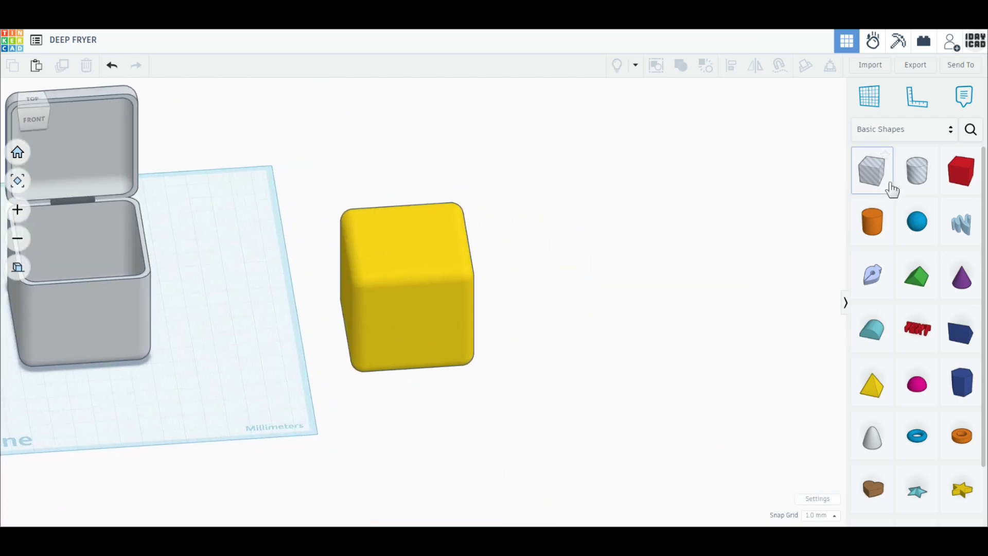
drag(884, 186, 607, 328)
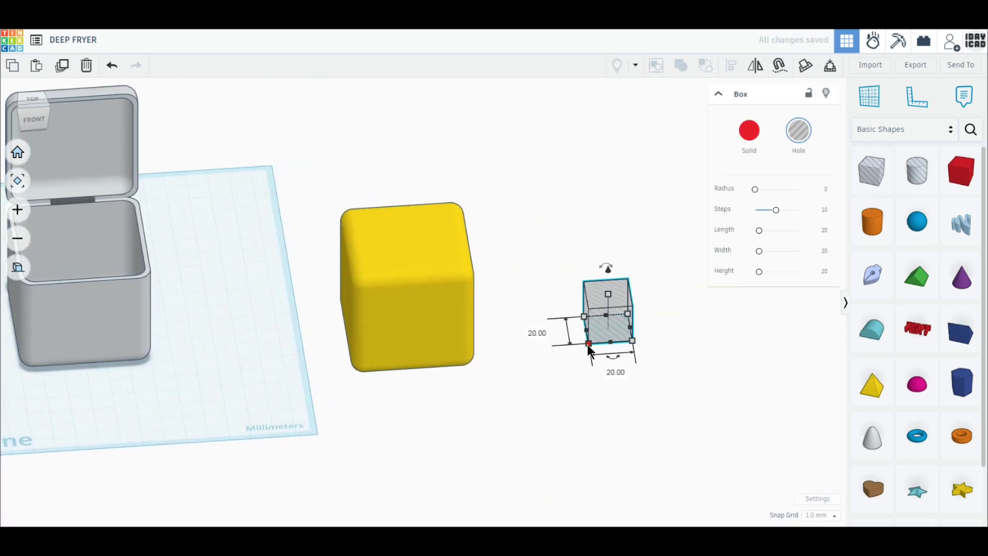
click(536, 333)
text(60)
key(Return)
click(624, 426)
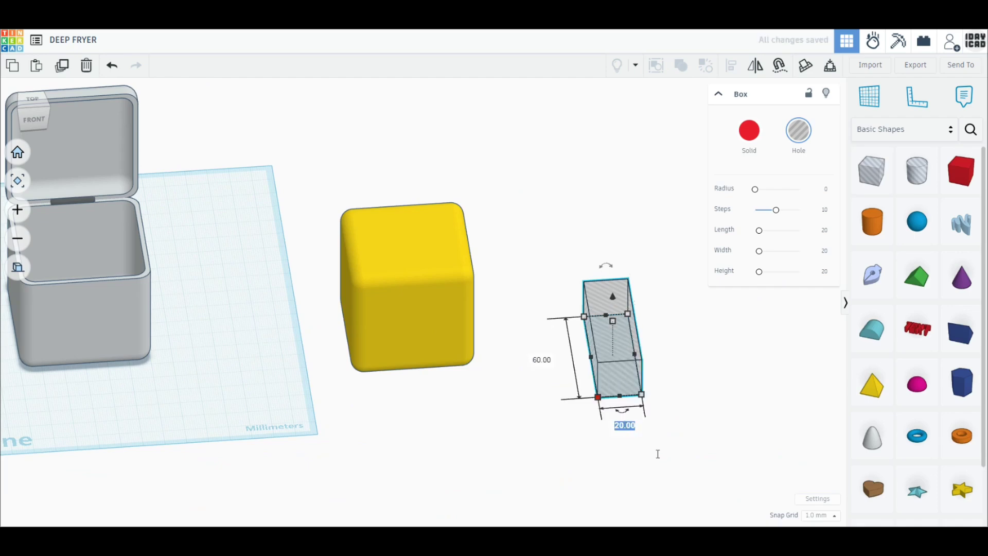
text(60)
key(Return)
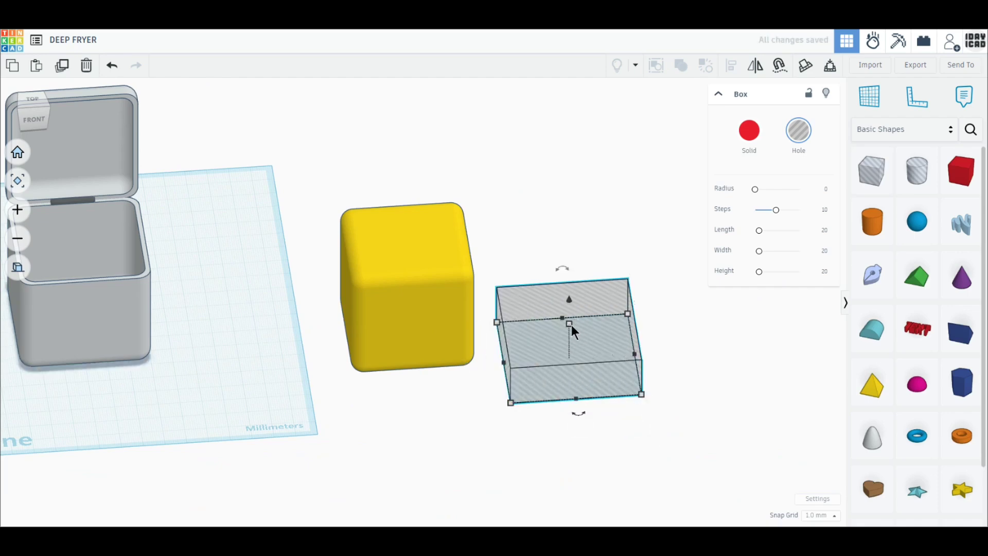
Step: Set the new hole box's height to 50 mm and raise it 30 mm above the workplane
click(569, 324)
click(614, 340)
text(50)
key(Return)
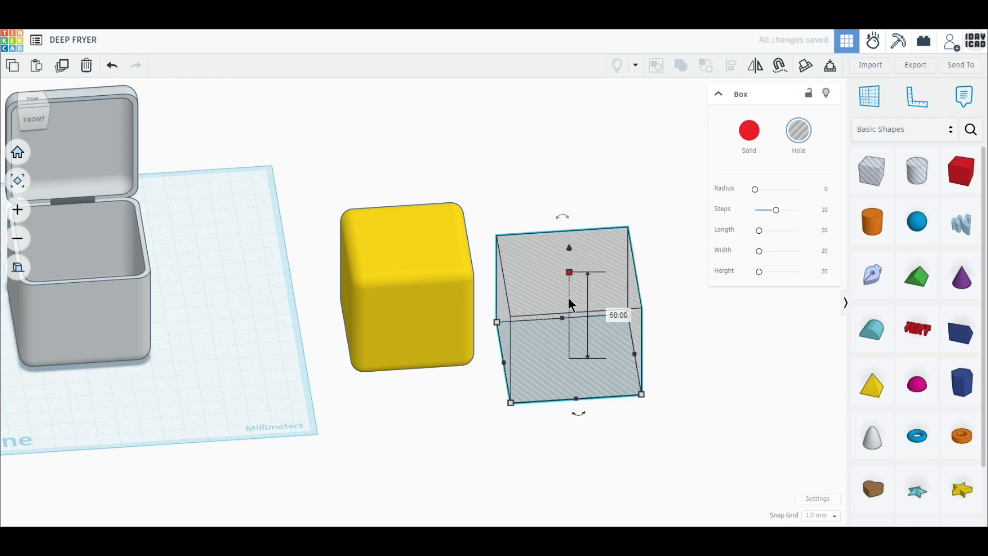
drag(570, 249, 571, 231)
click(691, 384)
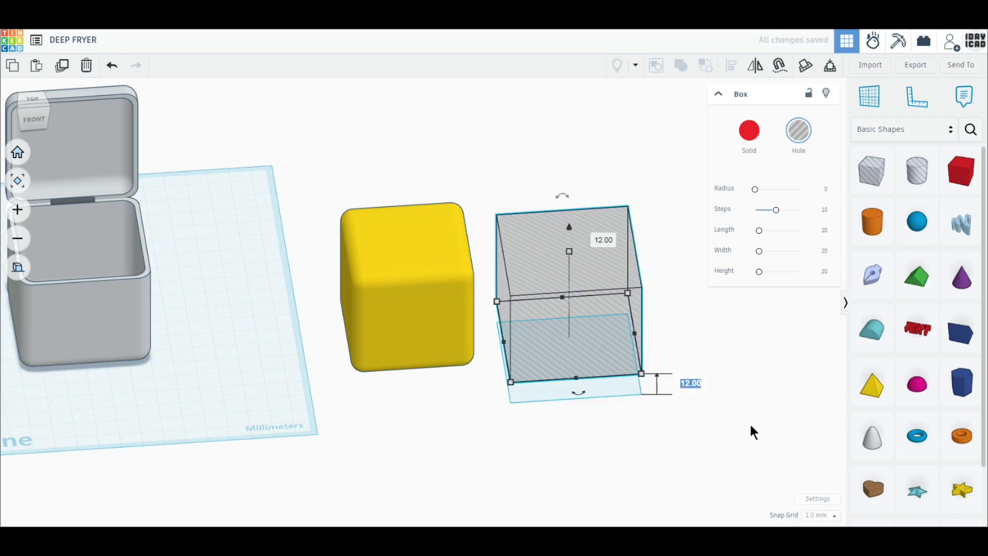
text(30)
key(Return)
Step: Centre-align the yellow rounded box and the raised hole box in both horizontal directions
drag(665, 462, 558, 351)
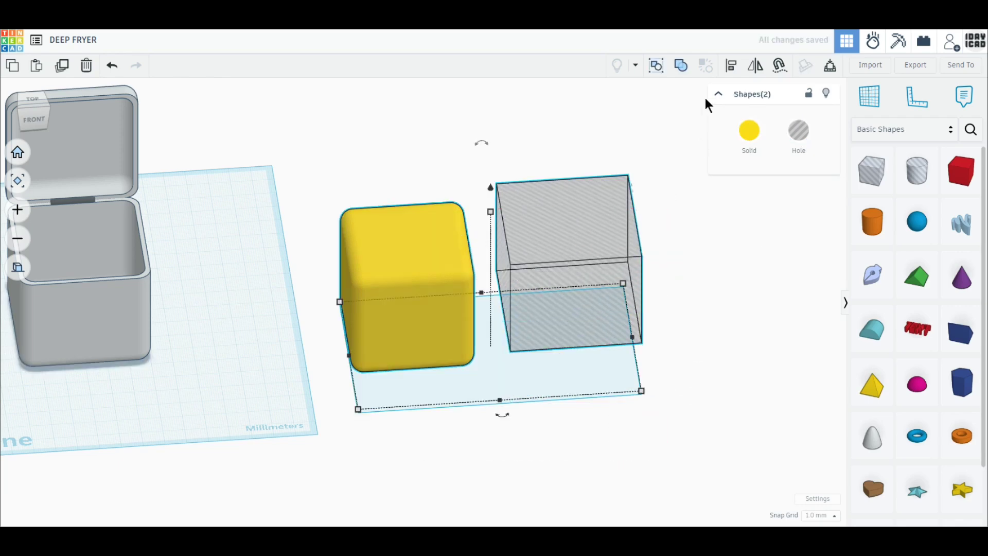
click(730, 65)
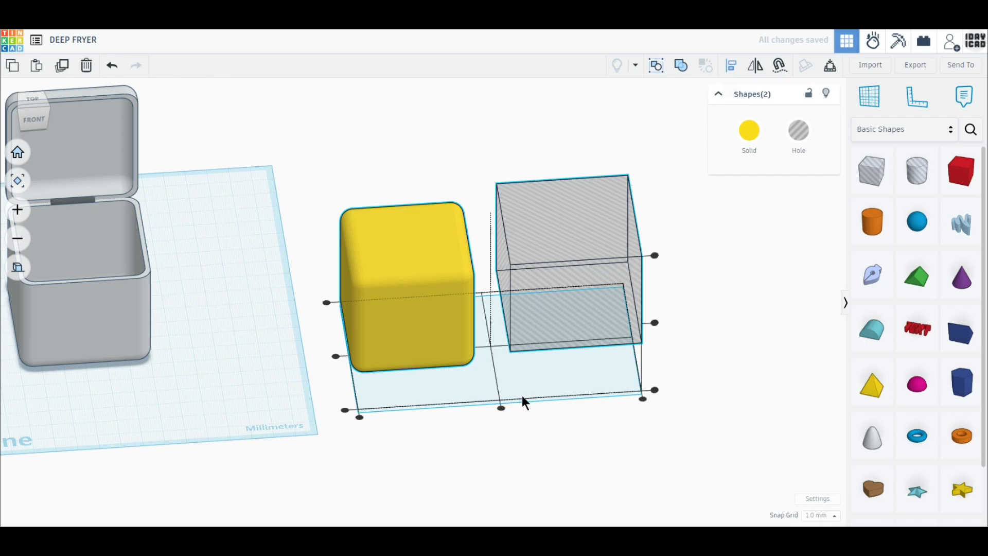
click(491, 410)
drag(589, 378, 425, 236)
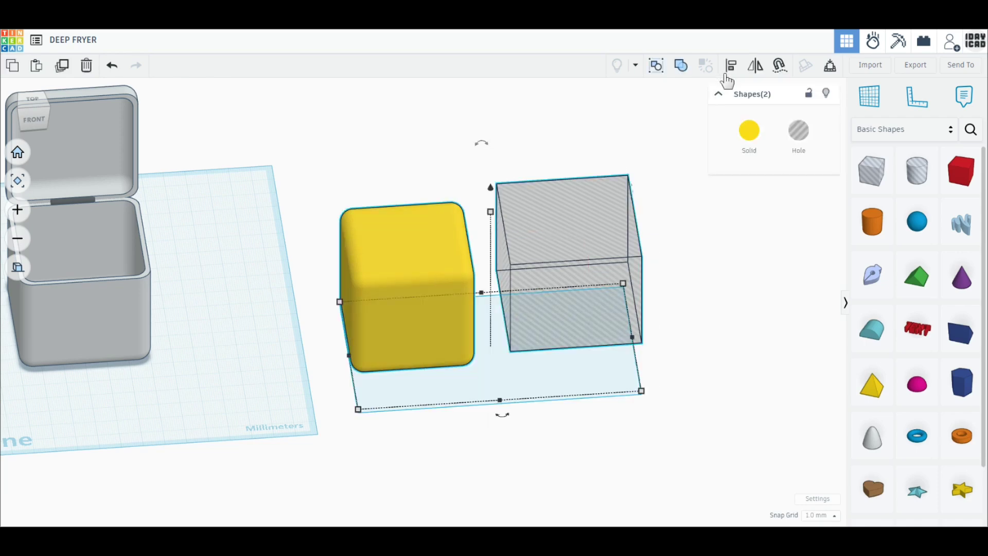
click(728, 72)
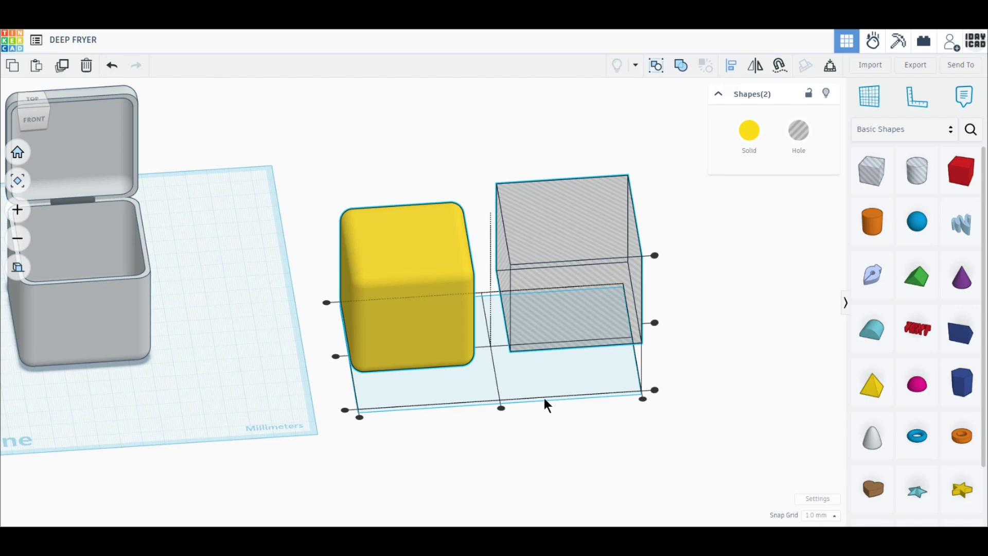
click(502, 408)
click(412, 351)
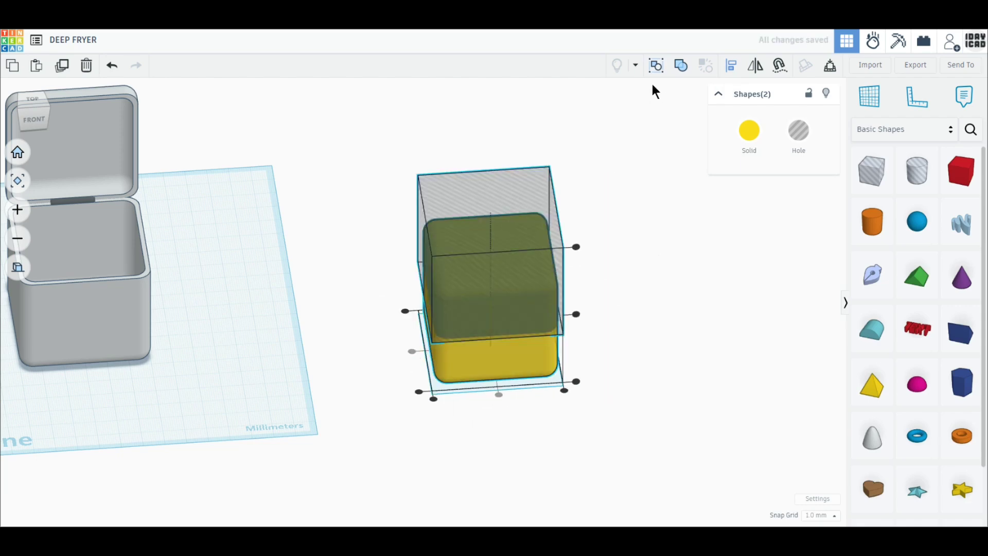
Step: Group the yellow box and the hole box as a Union and make the resulting yellow block transparent
click(682, 68)
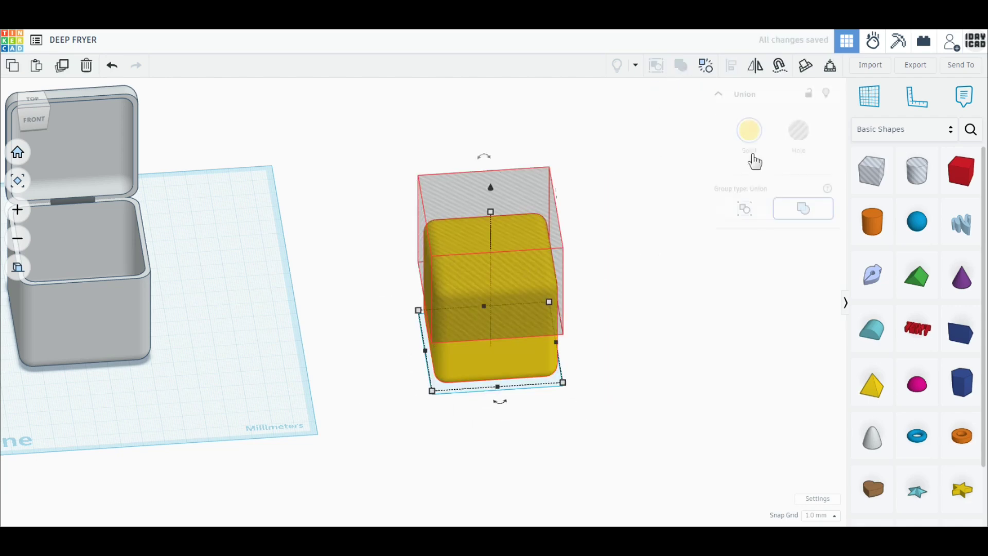
click(753, 143)
click(797, 300)
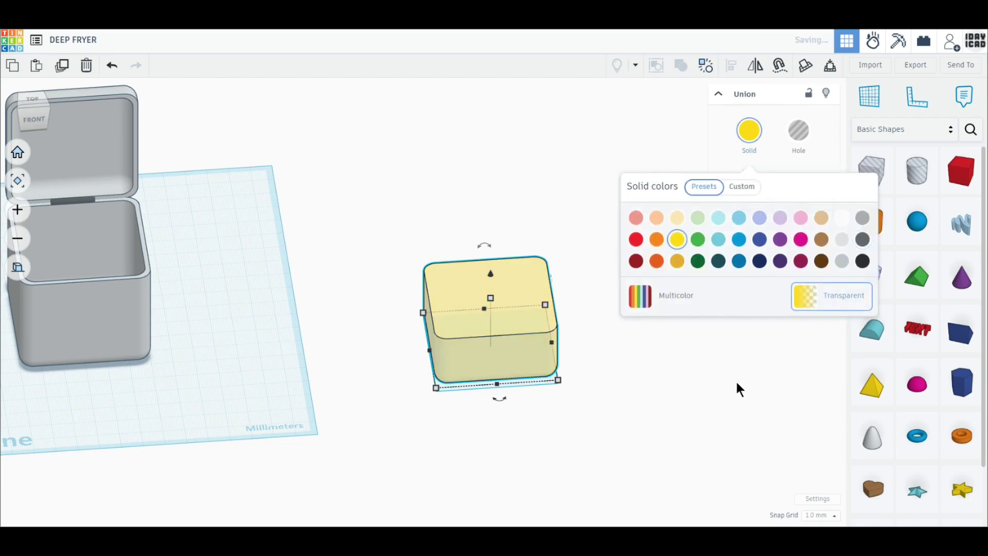
click(735, 381)
drag(35, 97, 36, 95)
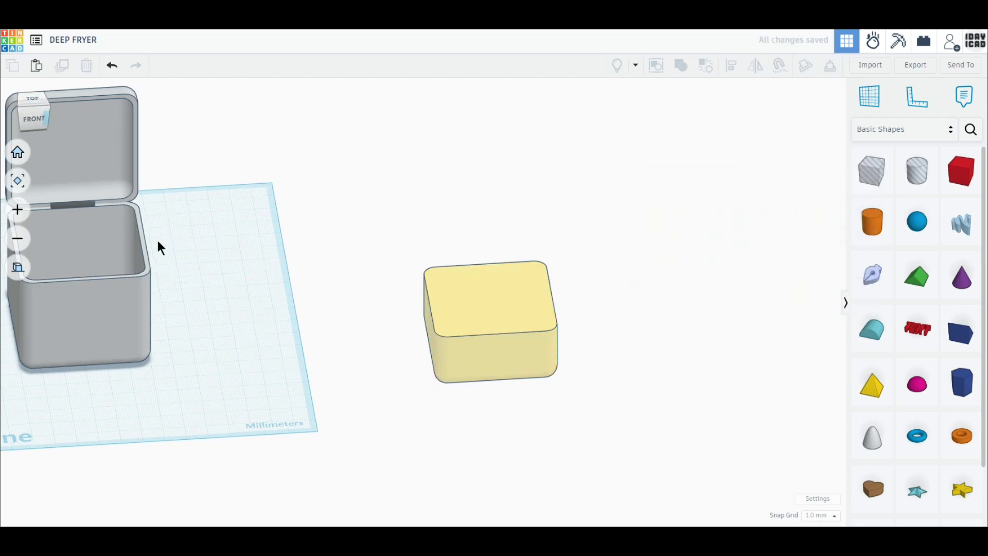
Step: Move the transparent yellow block into the cavity of the grey fryer body so it fits between the walls
click(31, 99)
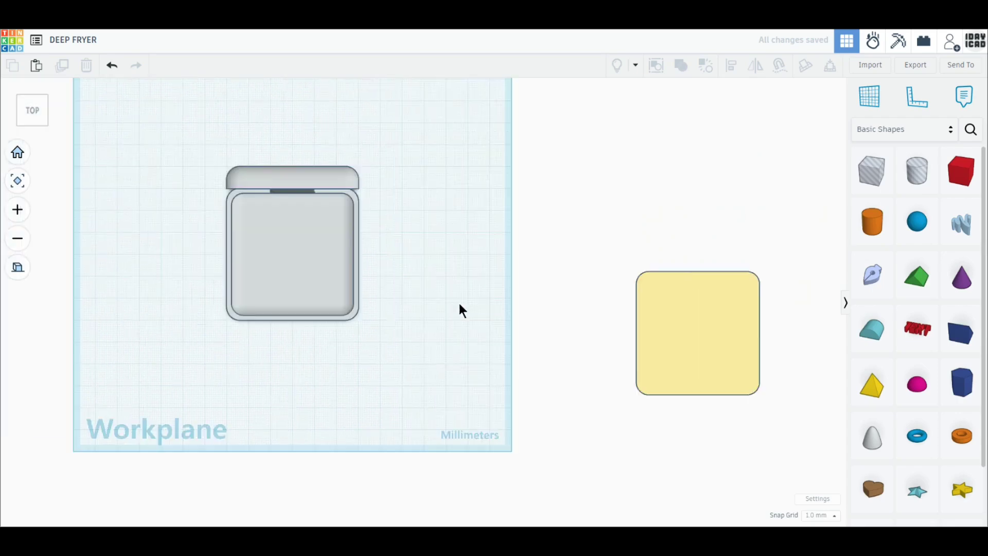
drag(677, 341, 319, 267)
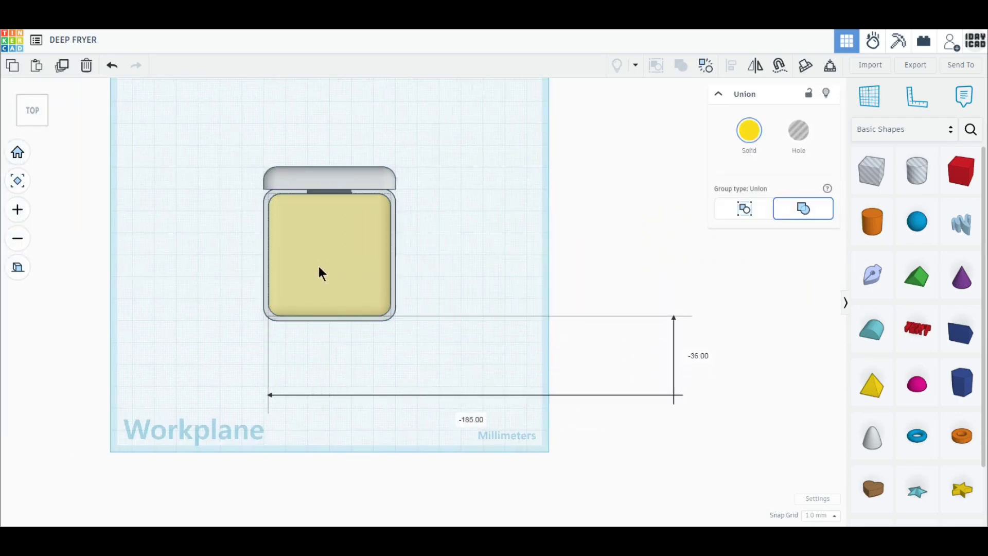
click(456, 341)
right_drag(456, 341, 267, 397)
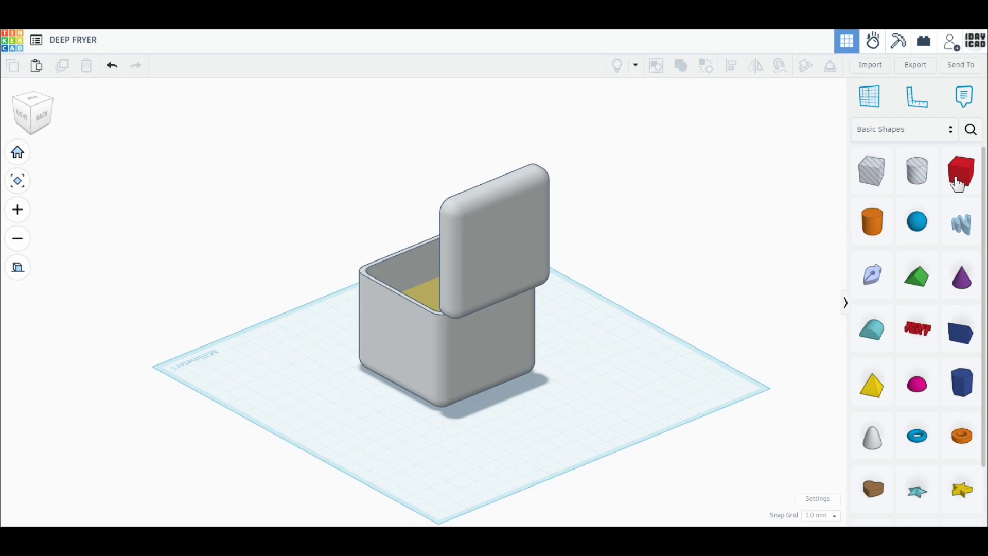
Step: Place a red box on the outer face of the open lid
click(539, 268)
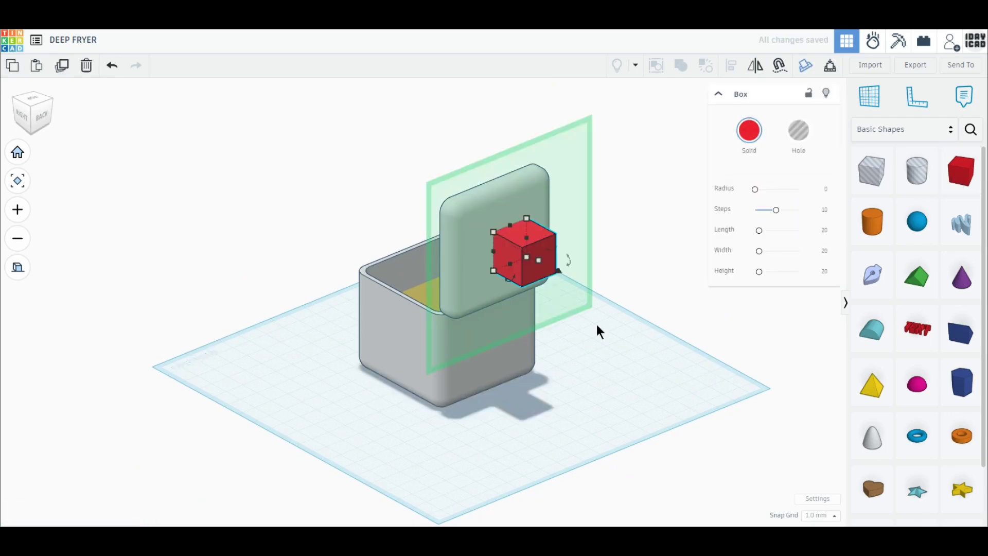
click(532, 264)
click(493, 270)
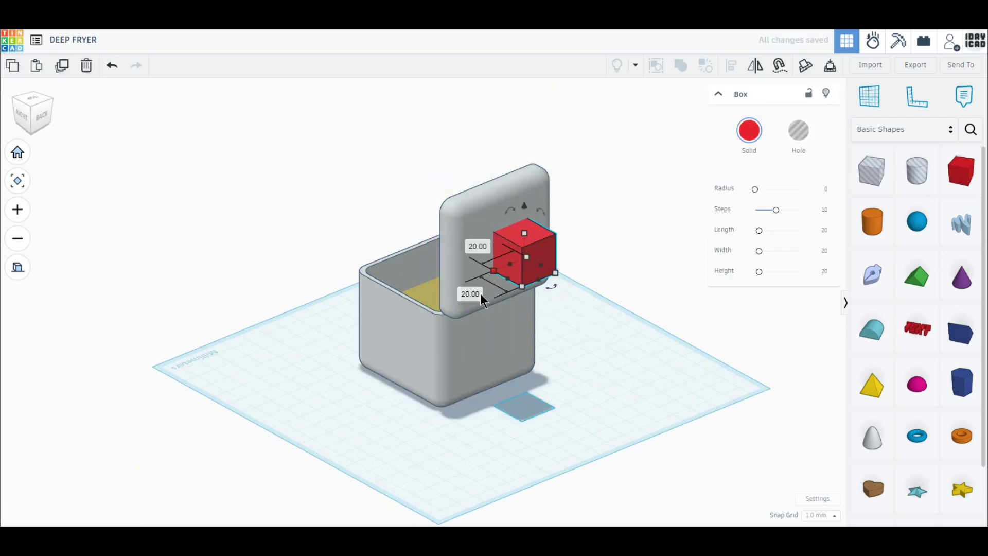
text(30)
key(Tab)
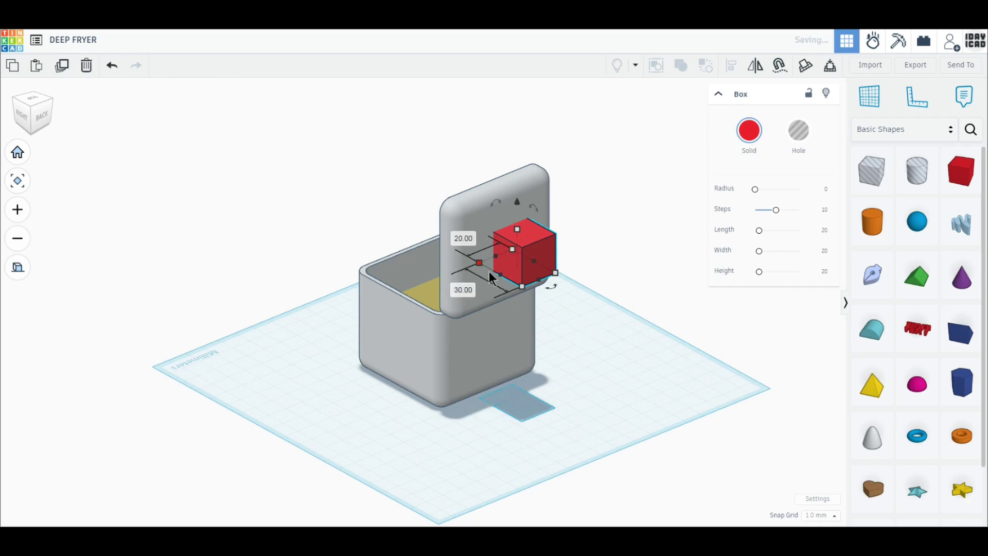
text(30)
key(Return)
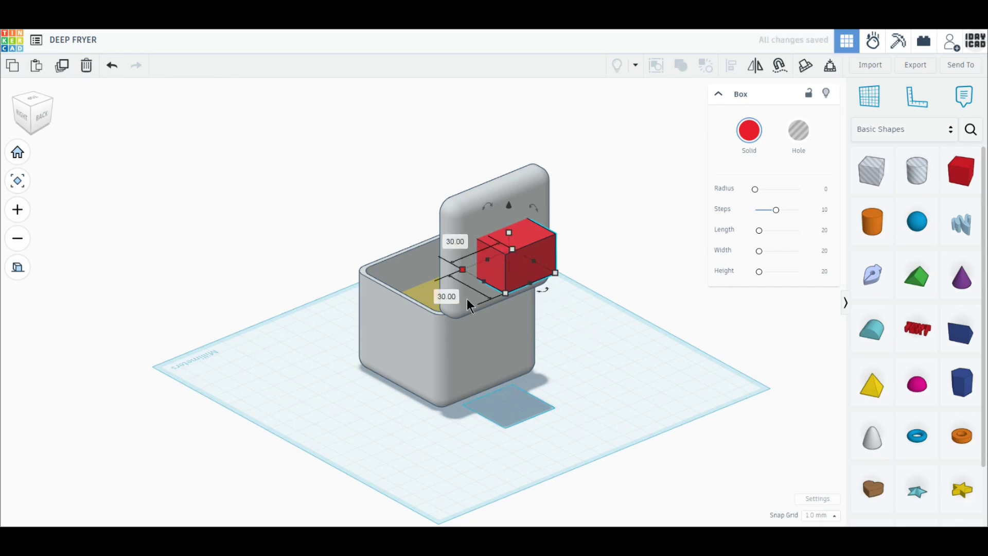
click(112, 67)
Step: Size the red box on the lid to 30 mm wide, 30 mm high and 2 mm thick, with a radius of 5
mouse_move(521, 286)
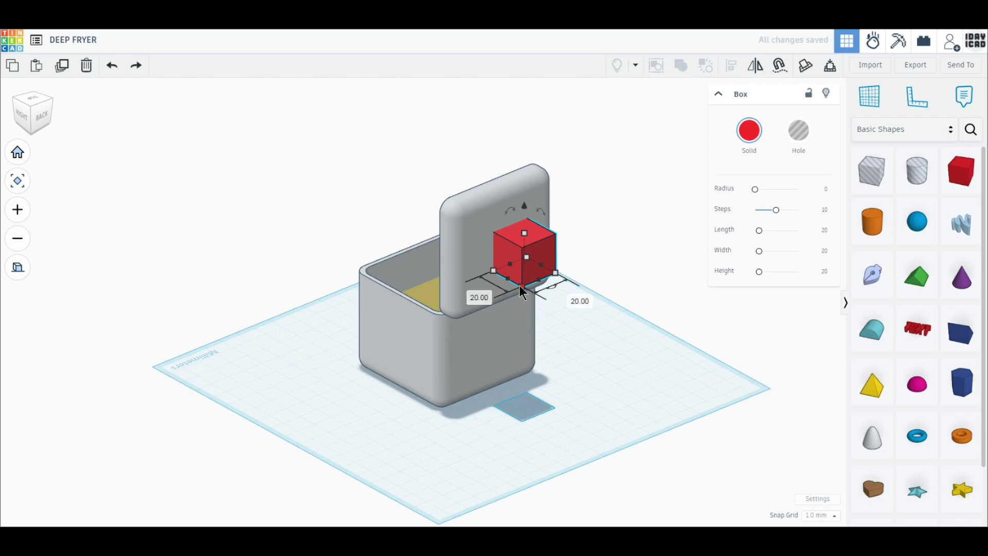
text(30)
key(Return)
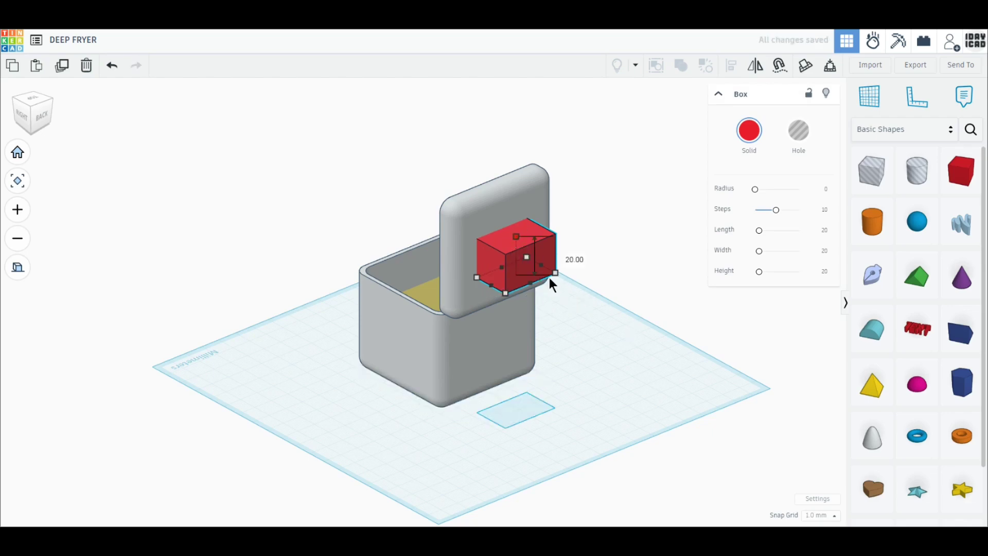
click(570, 256)
text(30)
key(Return)
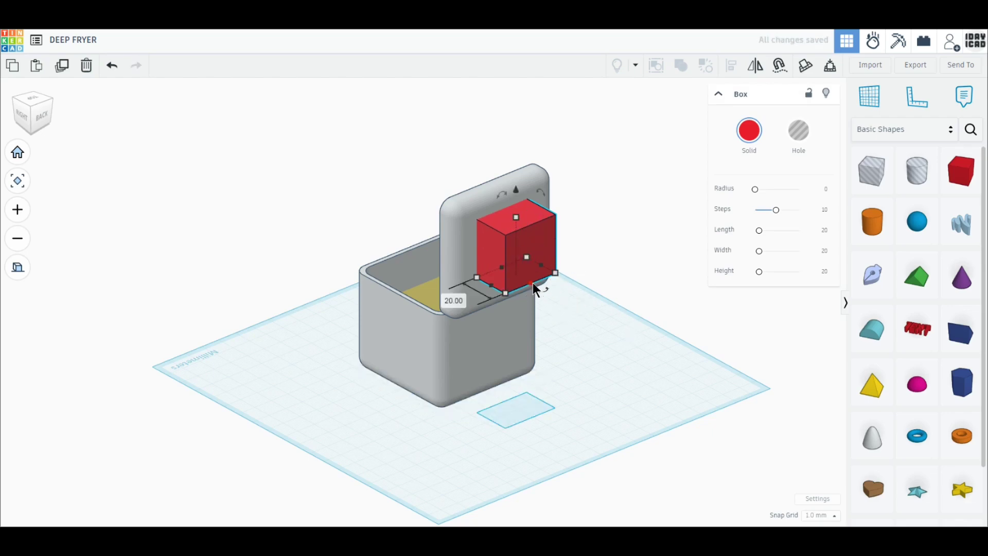
text(2)
key(Return)
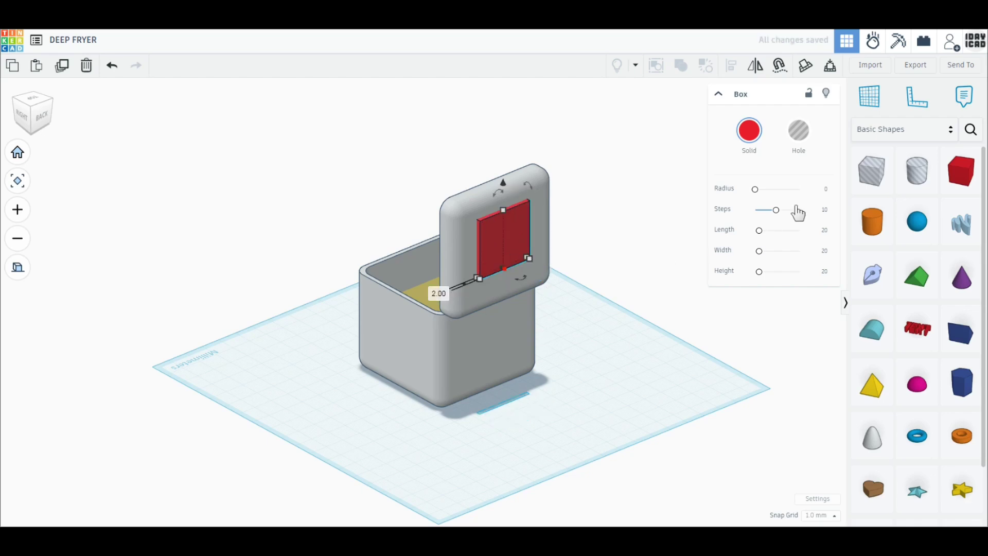
text(5)
key(Return)
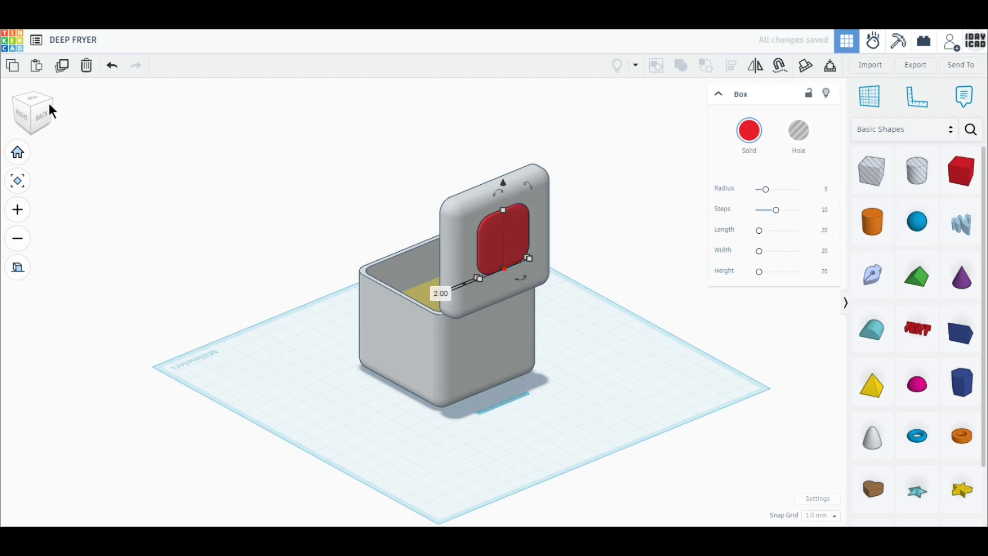
Step: Centre the red plate across the lid's width and sink about half its thickness into the lid's outer face
click(34, 98)
scroll(555, 311, up, 2)
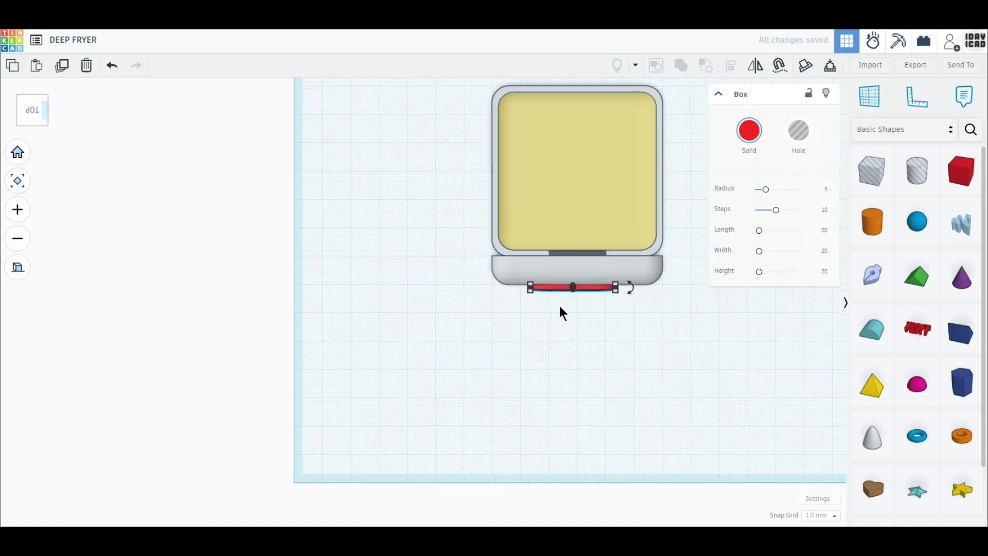
scroll(570, 373, up, 5)
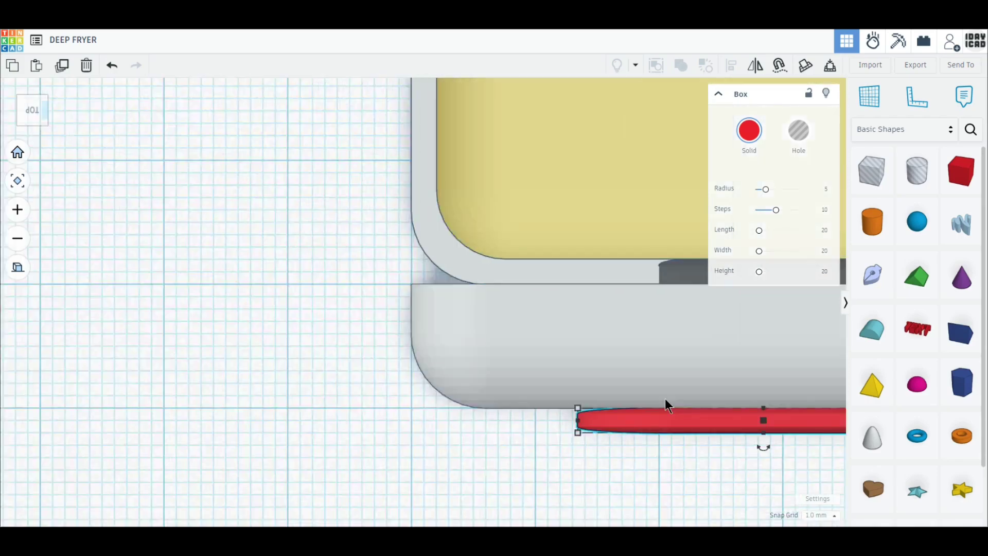
middle_drag(665, 398, 355, 355)
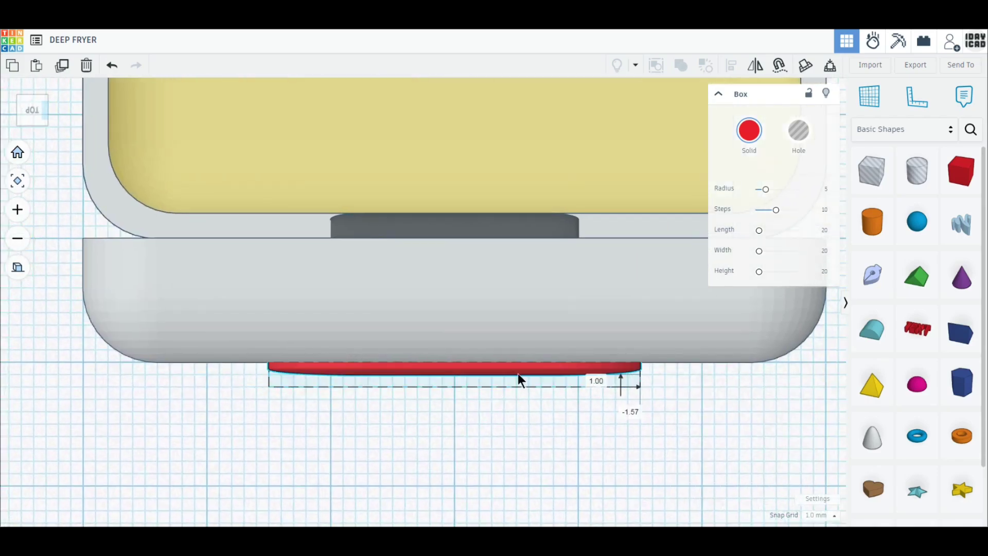
Step: Lower the red plate about 4 mm so it is centred vertically on the lid's outer face
click(17, 109)
scroll(445, 322, down, 5)
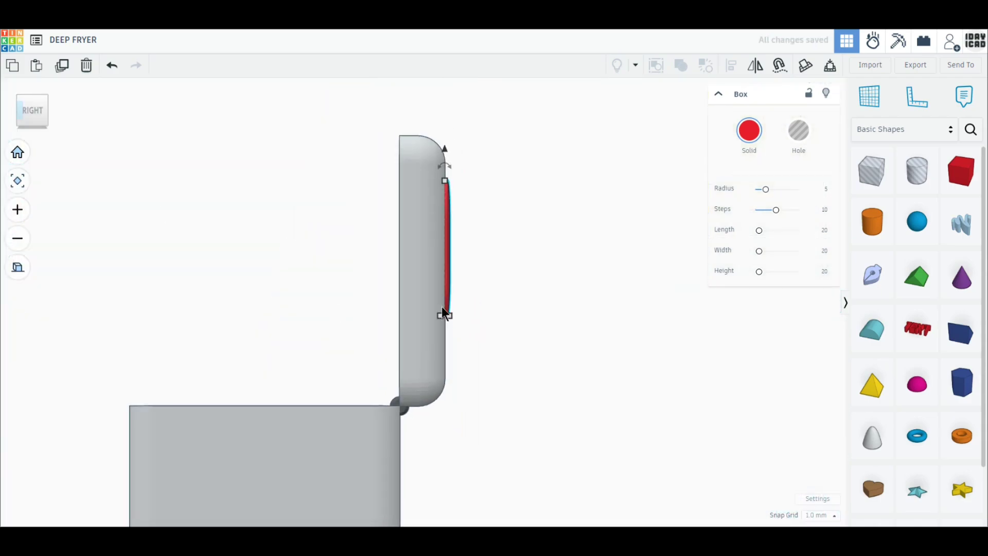
scroll(430, 299, up, 2)
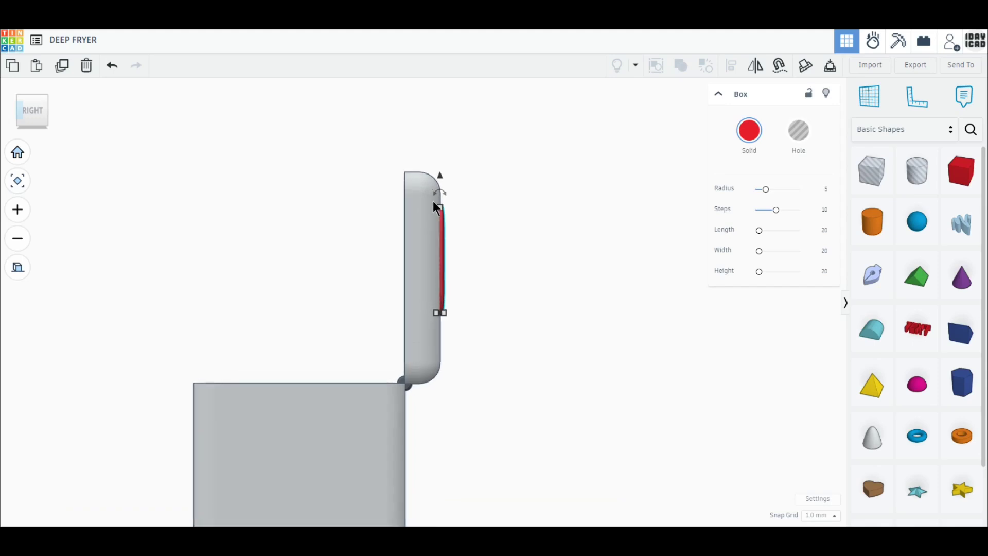
drag(439, 174, 440, 188)
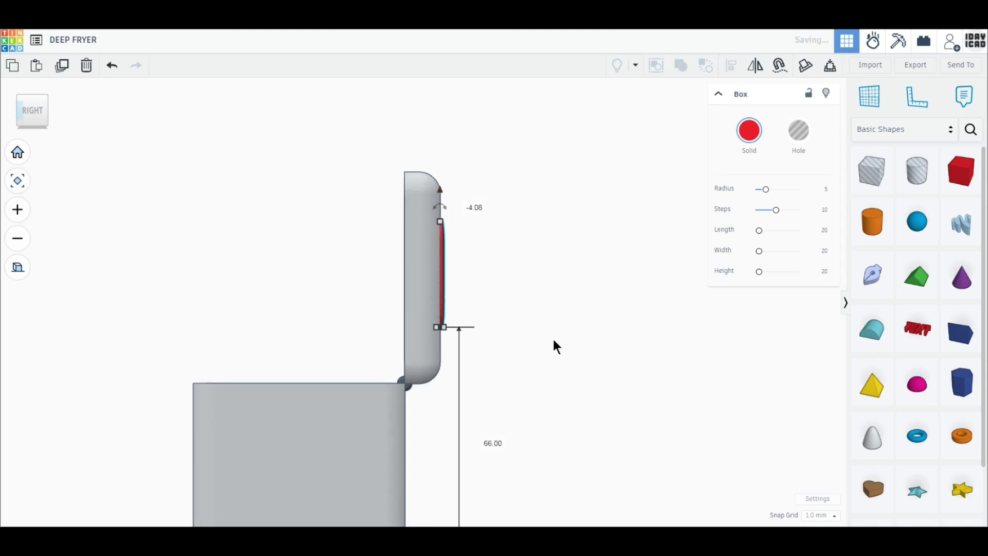
Step: Recolour the plate on the back of the lid white
right_drag(551, 336, 580, 421)
click(749, 130)
click(842, 215)
click(730, 417)
Step: Place a cylinder on the workplane beside the fryer body and set its footprint to 12 × 12 mm
middle_drag(579, 420, 507, 231)
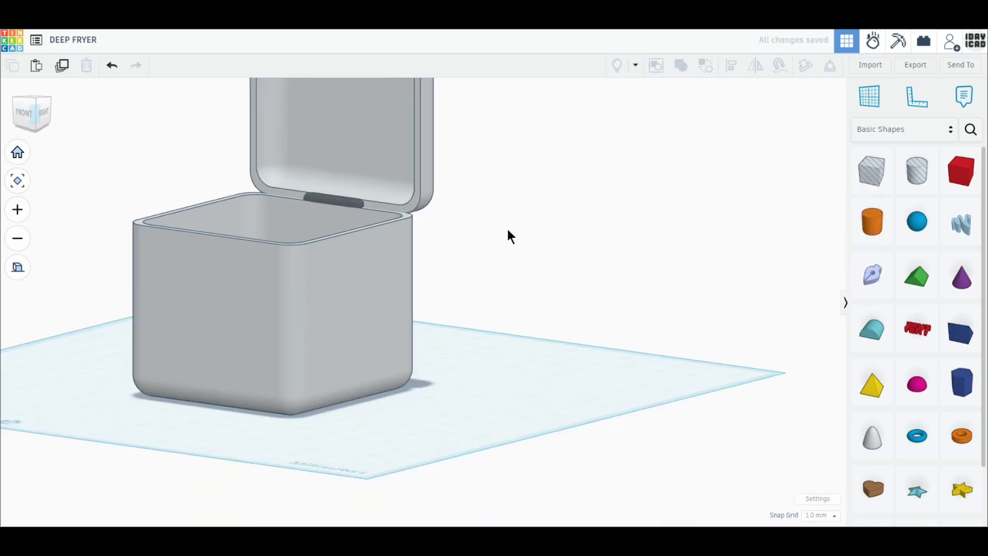
right_drag(507, 231, 523, 287)
middle_drag(509, 381, 577, 262)
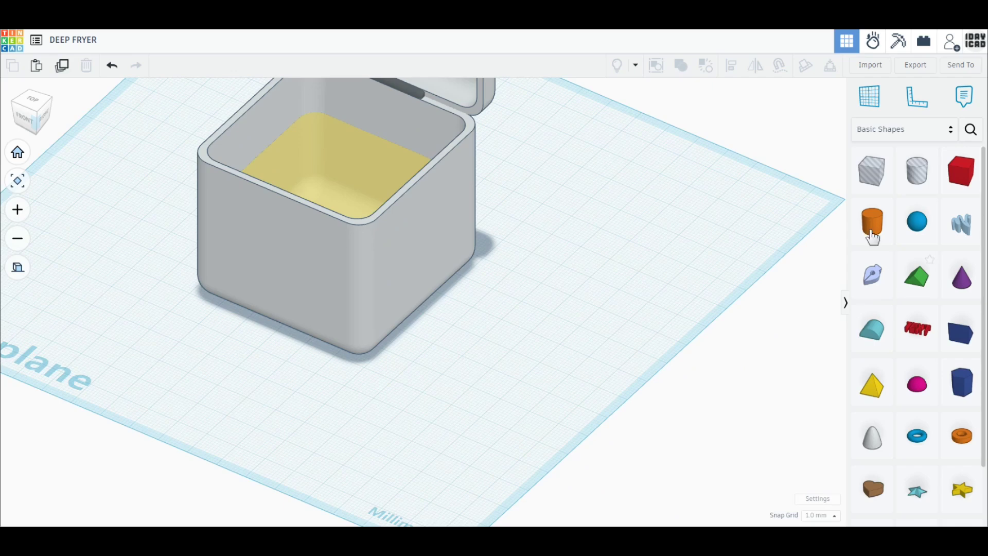
drag(872, 221, 537, 371)
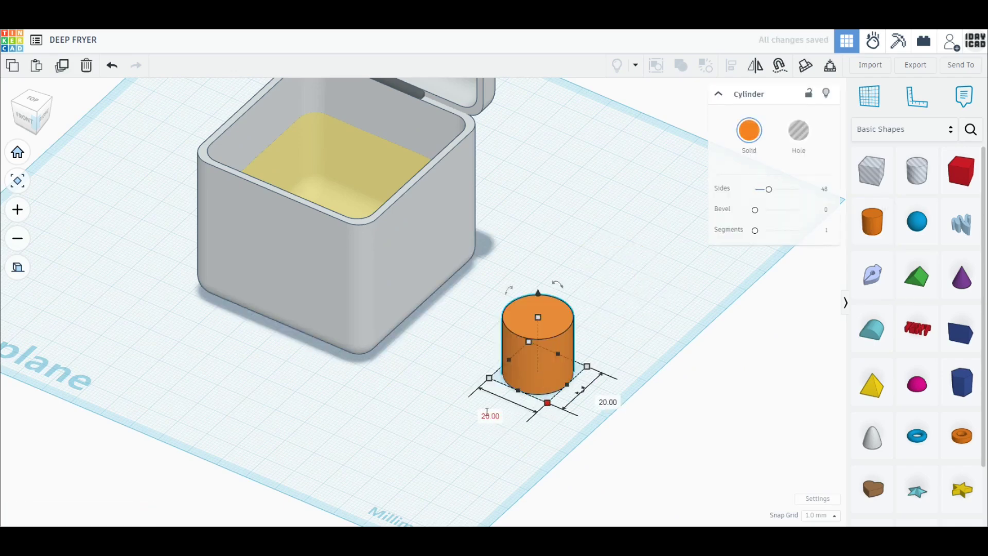
click(495, 418)
text(12)
key(Return)
click(587, 395)
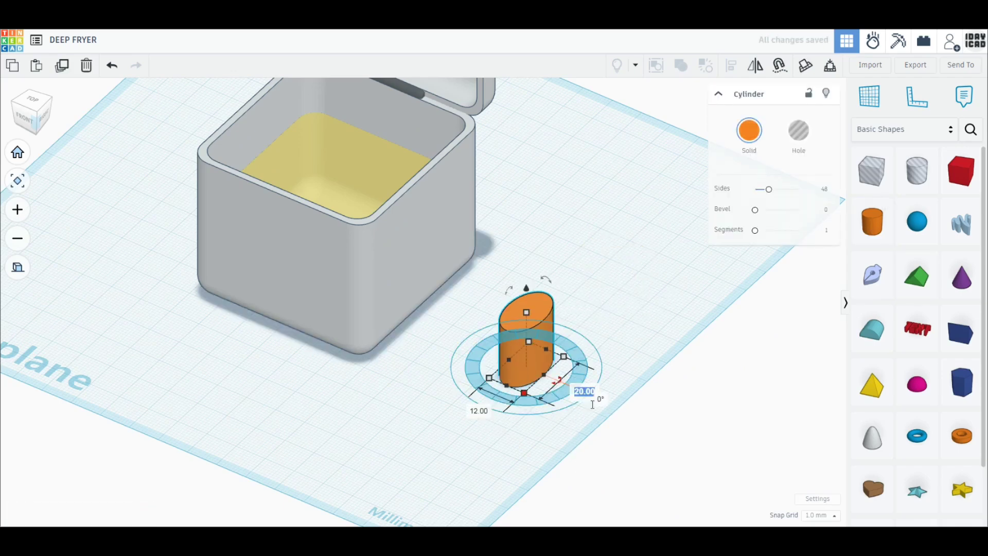
text(12)
key(Return)
Step: Set the cylinder's height to 5 mm, its sides to 128, its bevel to 2.5 and its segments to 10
mouse_move(535, 307)
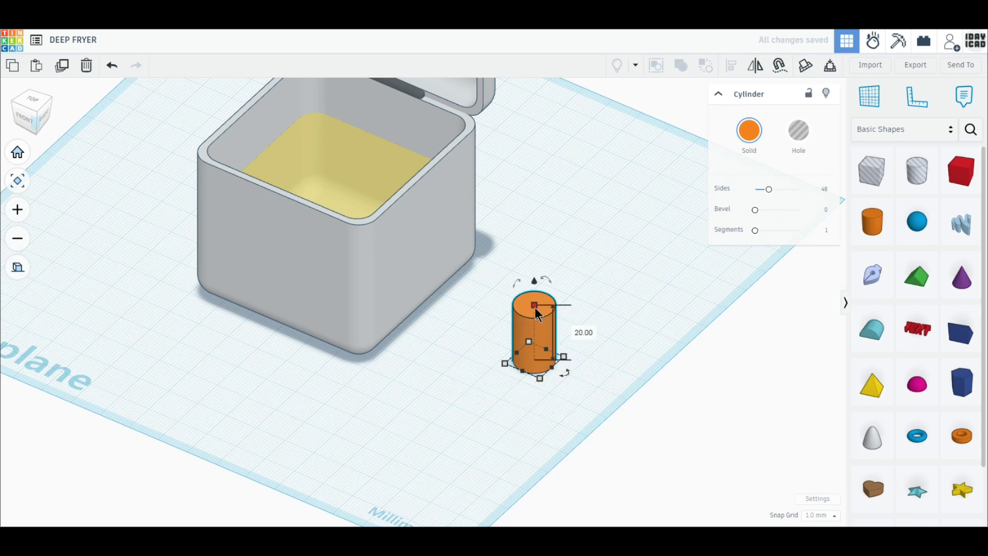
text(5)
key(Return)
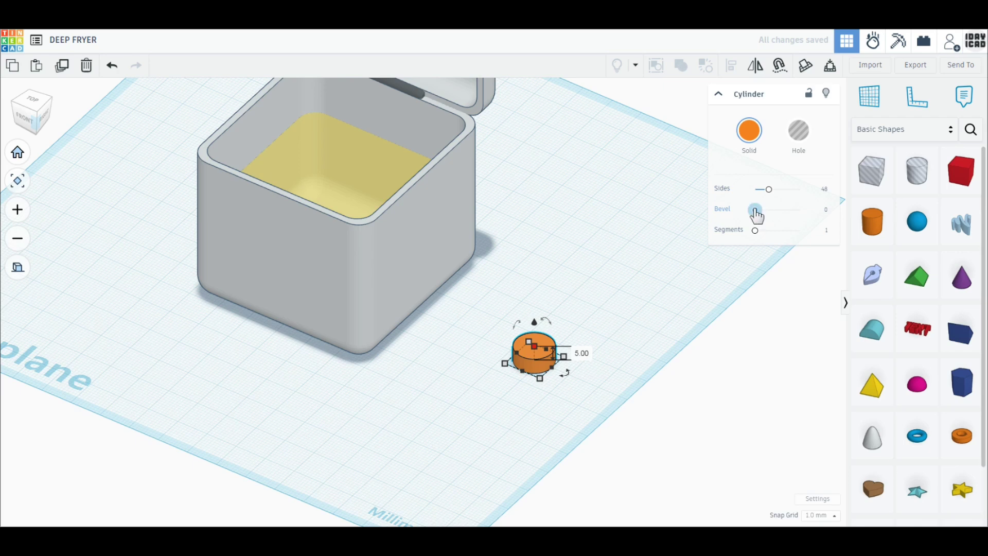
drag(755, 210, 799, 189)
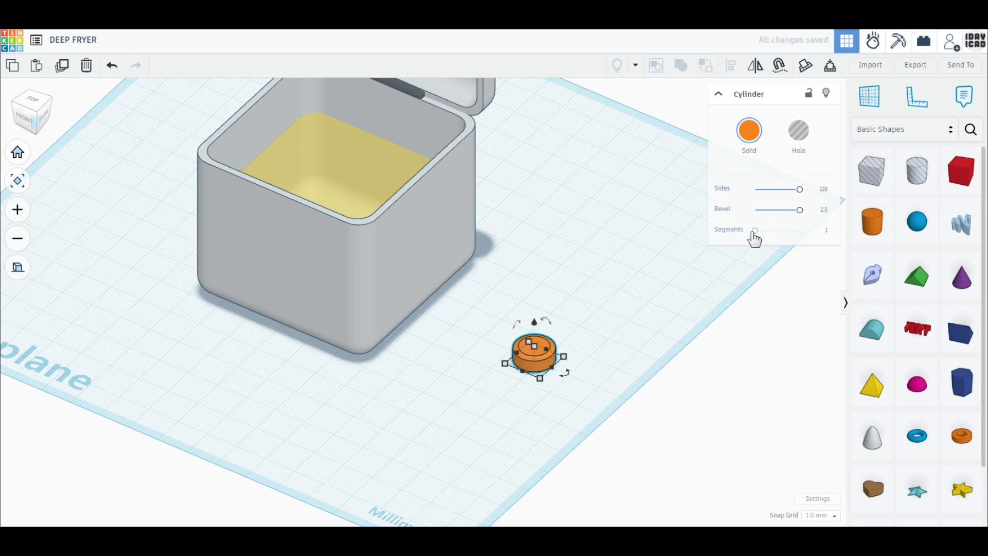
drag(755, 230, 800, 230)
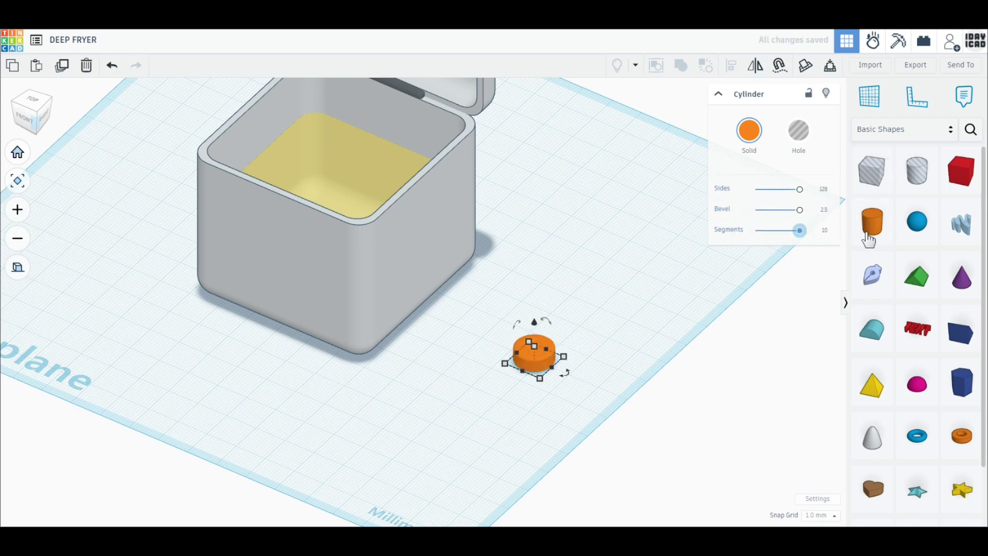
Step: Duplicate the bevelled cylinder and reshape the copy into a narrow oval grip 7 mm high
click(63, 66)
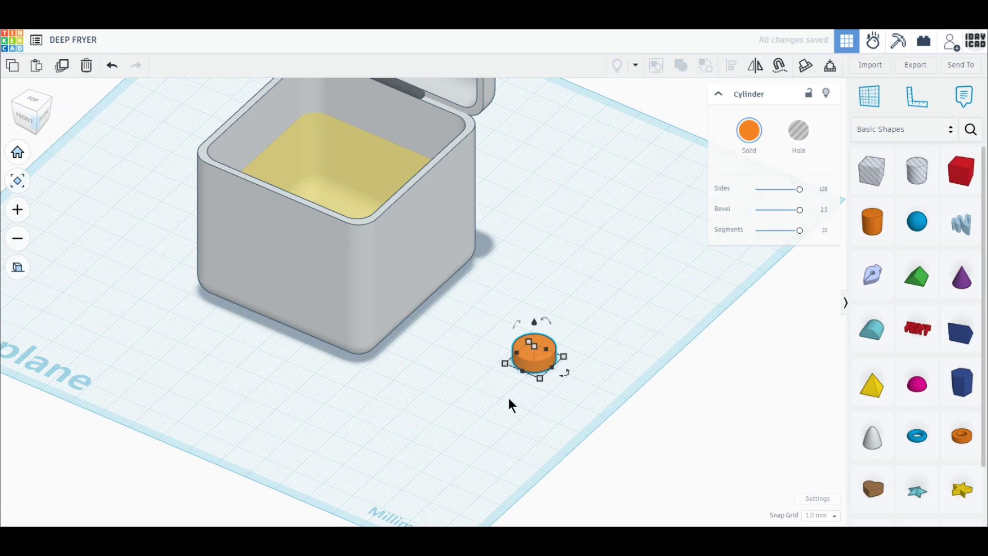
scroll(592, 391, up, 3)
scroll(612, 388, up, 1)
drag(627, 408, 589, 363)
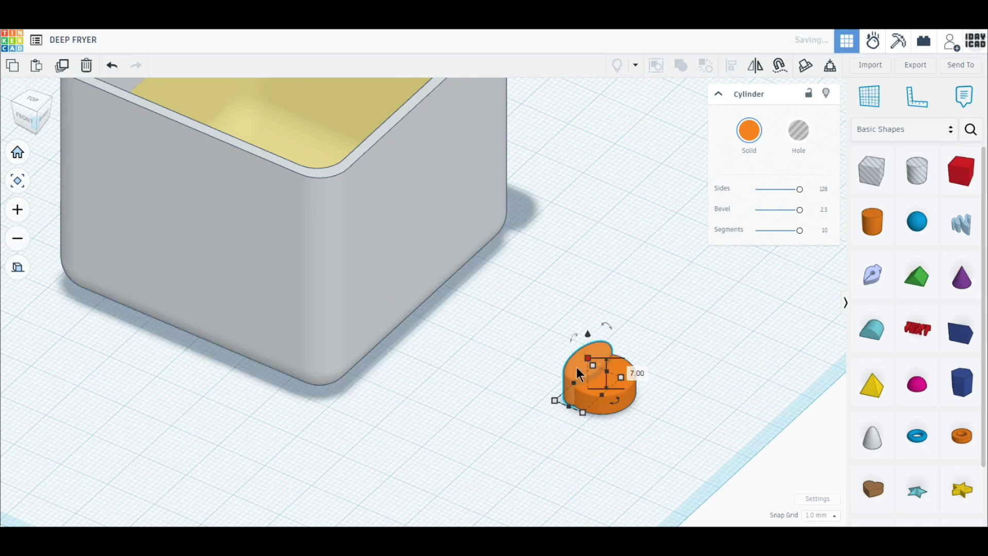
Step: Centre the narrow grip across the middle of the bevelled cylinder
click(31, 101)
drag(664, 387, 696, 363)
drag(755, 326, 650, 404)
Step: Group the cylinder and its grip as a Union and colour the resulting knob dark grey
right_drag(650, 403, 634, 354)
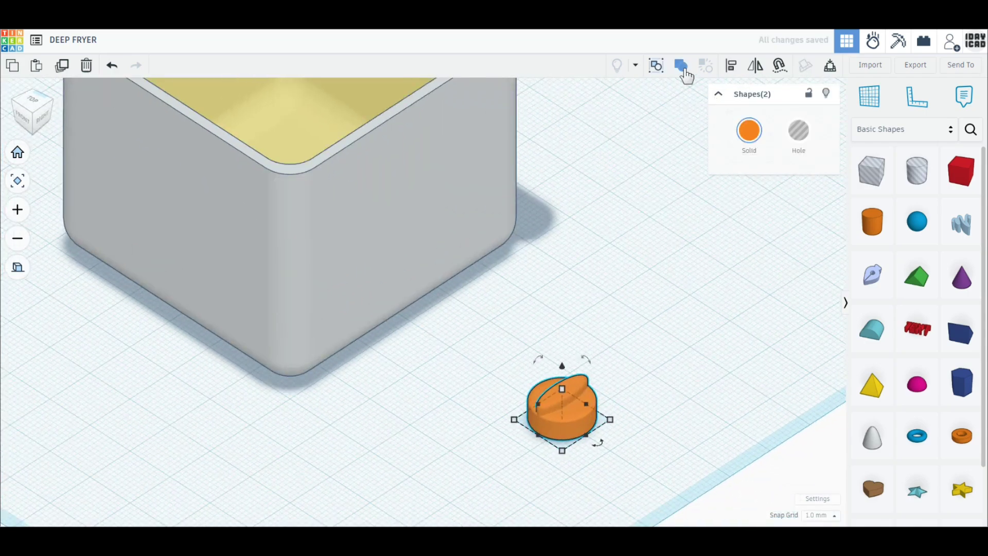
click(681, 65)
click(749, 139)
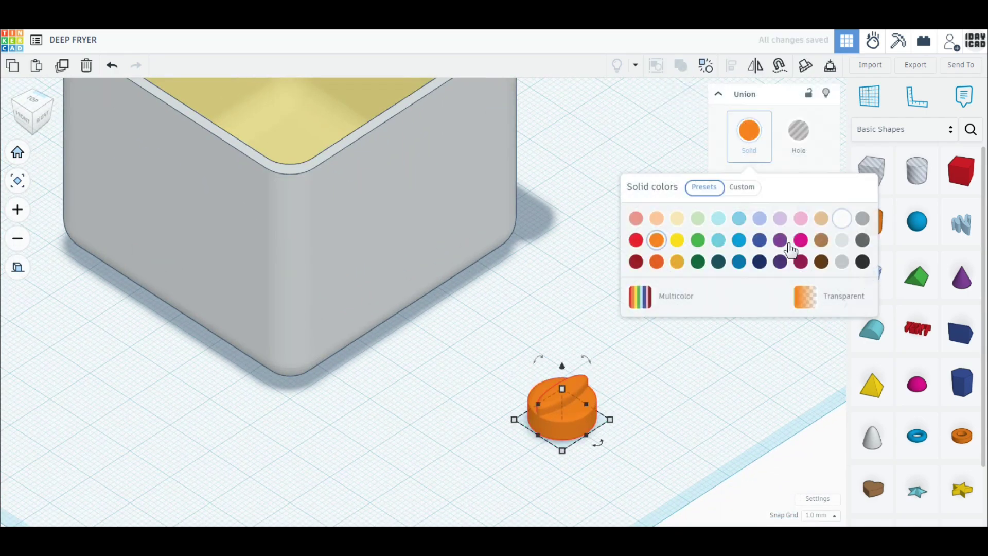
click(862, 239)
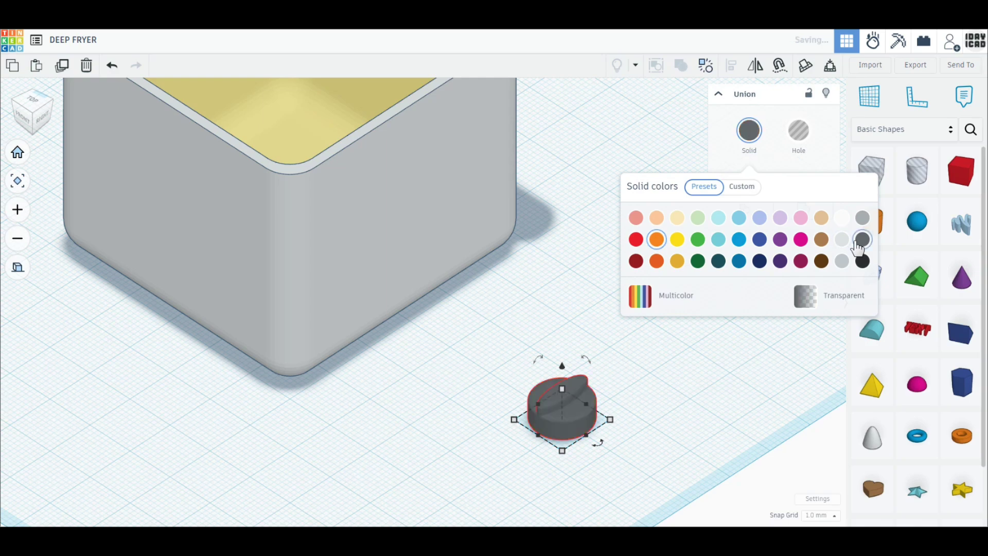
Step: Rotate the dark grey knob 90° so that its grip faces the front of the fryer
click(45, 116)
drag(364, 214, 343, 242)
middle_drag(225, 336, 396, 437)
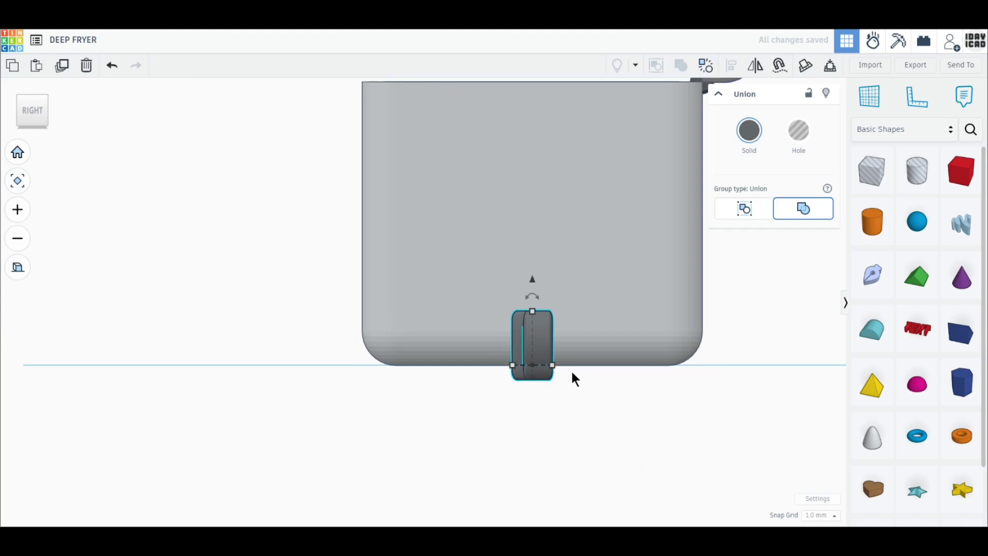
Step: Move the knob forward to the plane of the fryer body's front face and raise it 6 mm above the workplane
drag(551, 345, 362, 344)
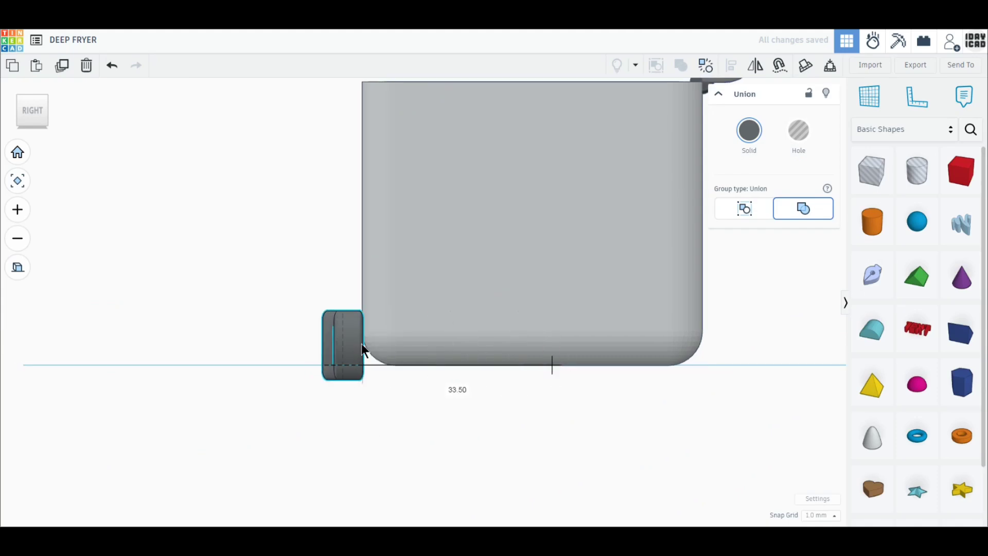
drag(349, 282, 347, 235)
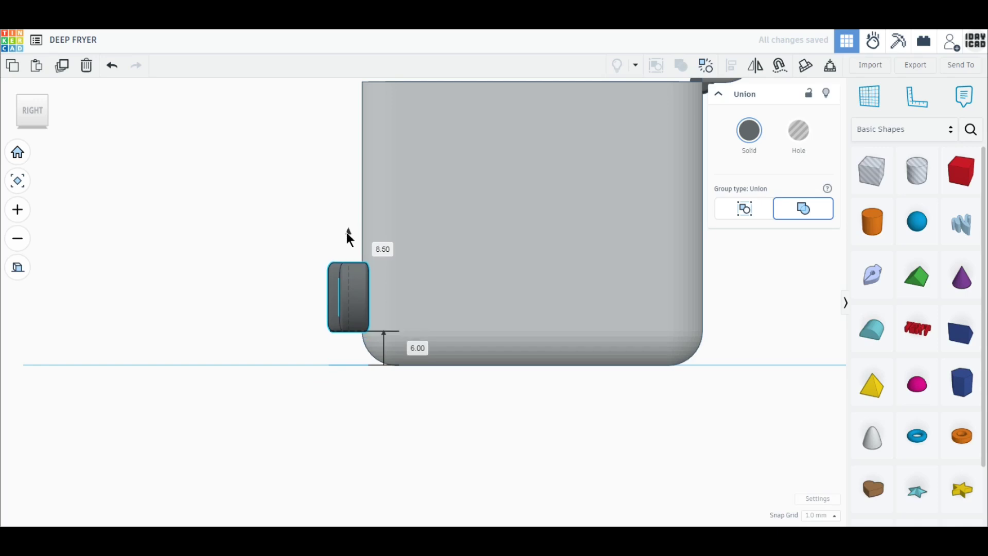
click(15, 111)
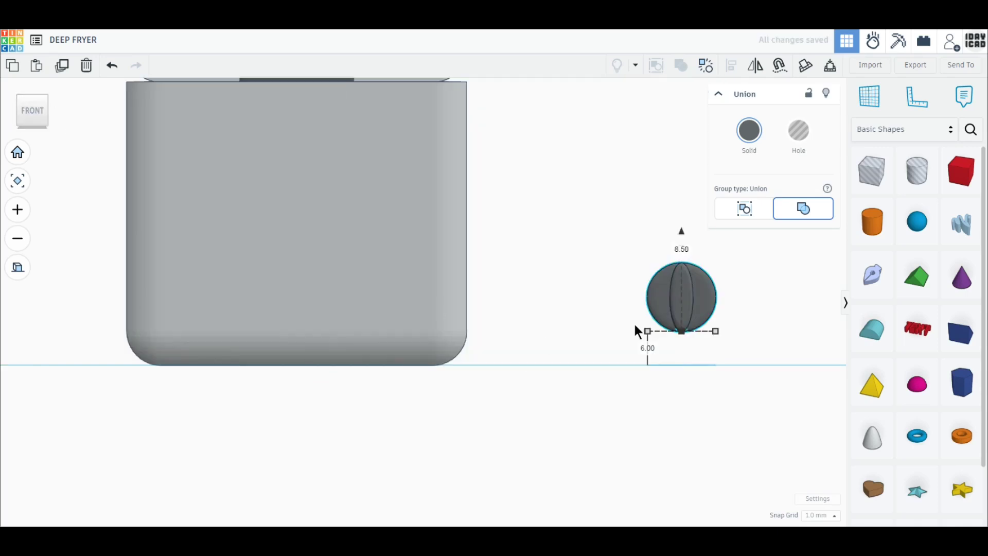
click(32, 101)
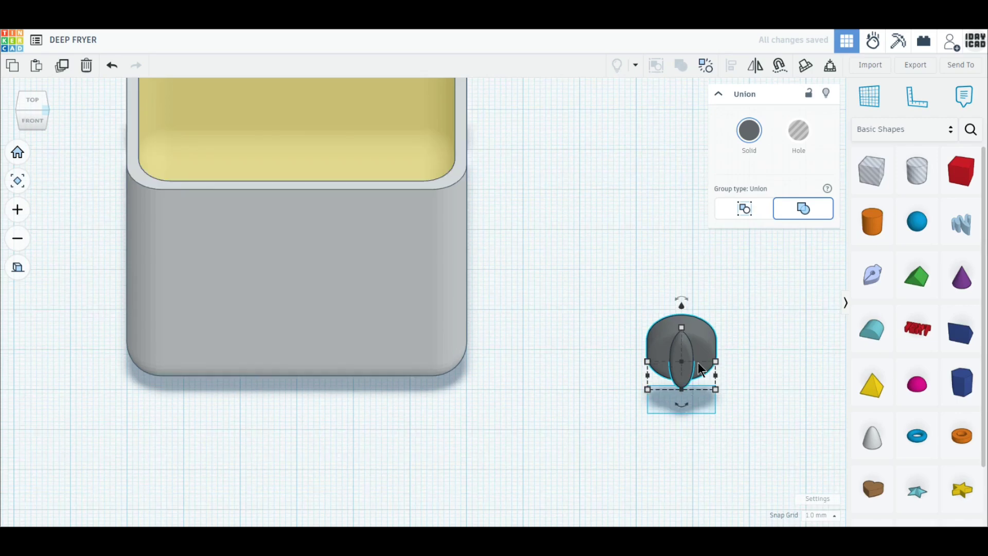
Step: Position the dark grey knob at the middle of the fryer body's front face
drag(697, 362, 313, 344)
click(587, 386)
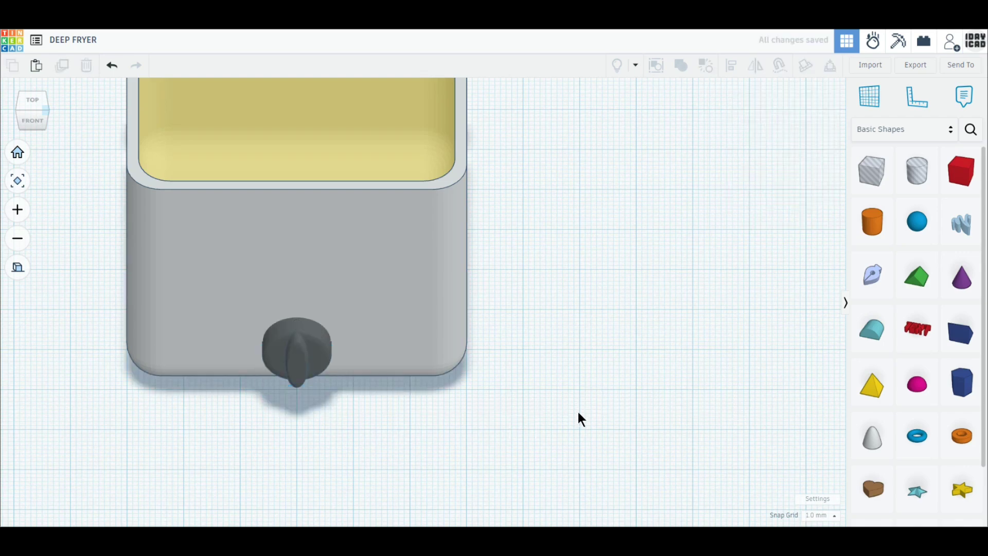
Step: Add a Text shape to the fryer body's front face, oriented to that face, reading FRYER
drag(915, 342, 286, 268)
drag(781, 187, 742, 190)
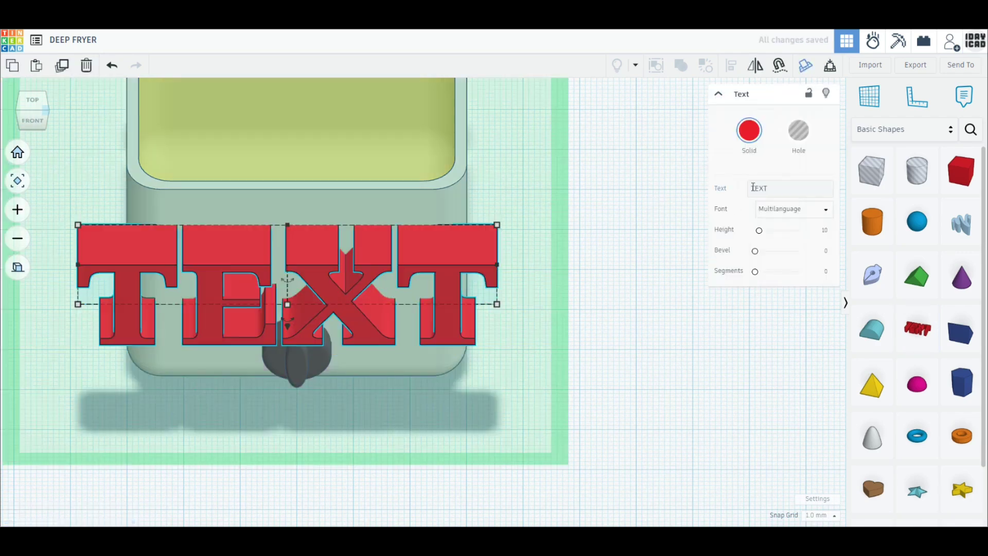
click(752, 189)
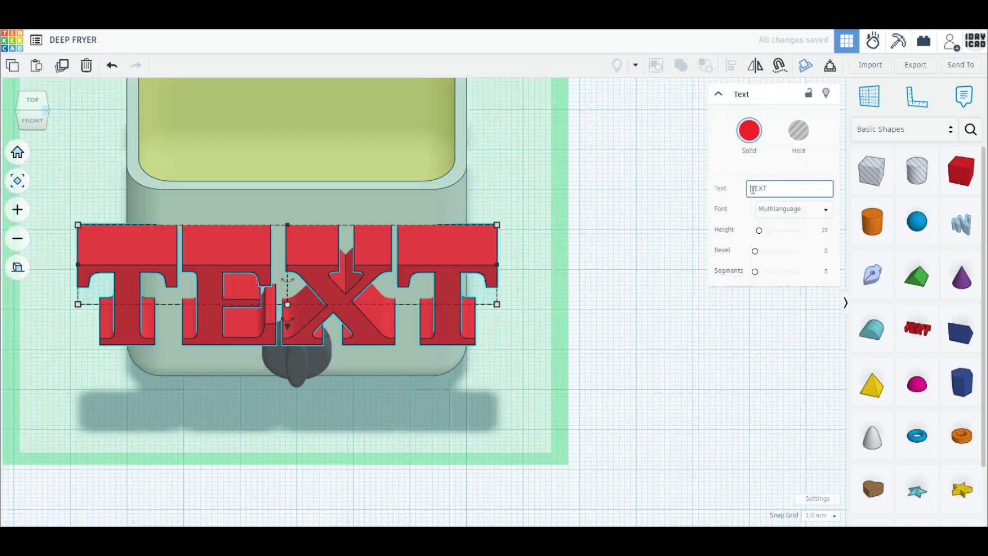
text(F)
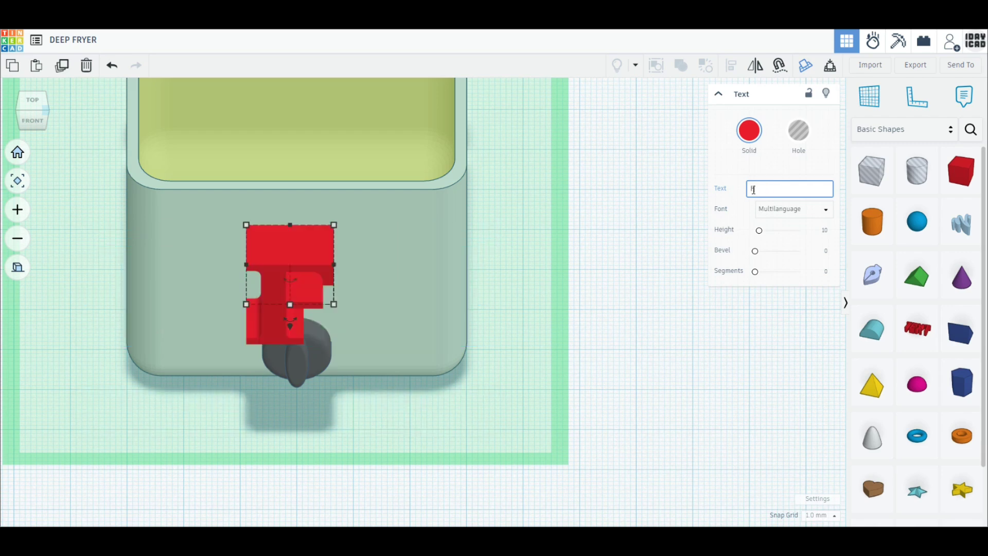
text(RYER)
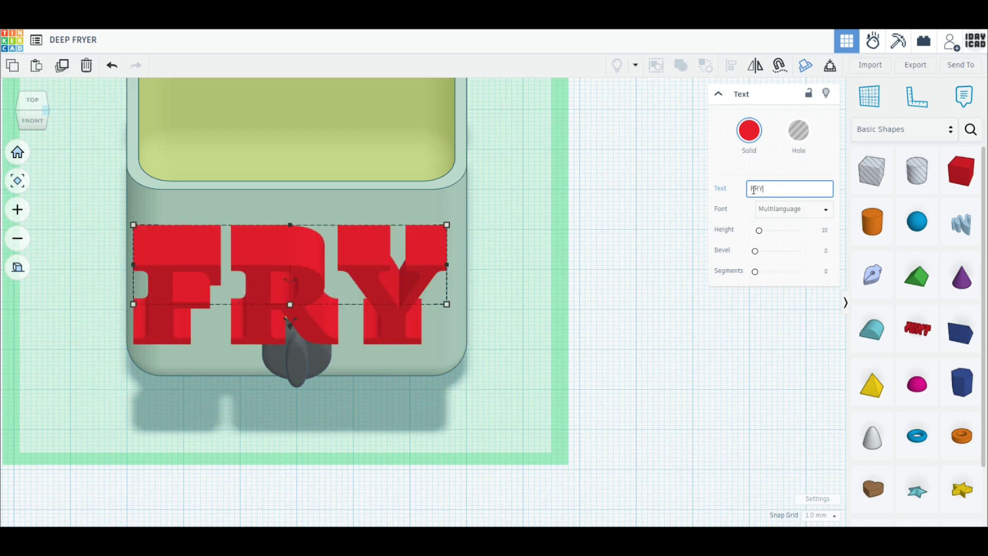
click(652, 315)
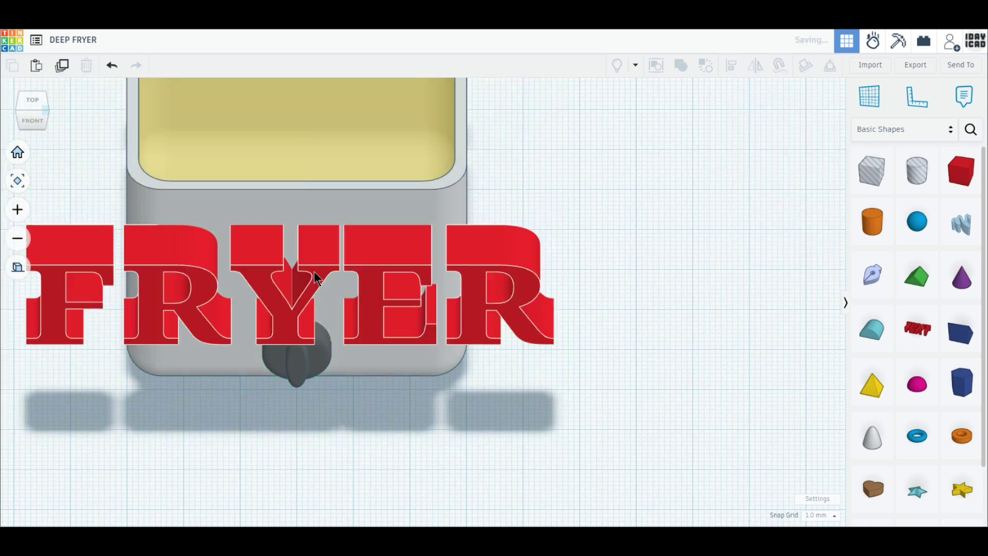
Step: Set the FRYER lettering to 12 mm high and 40 mm wide, and centre it above the knob
click(291, 268)
click(338, 284)
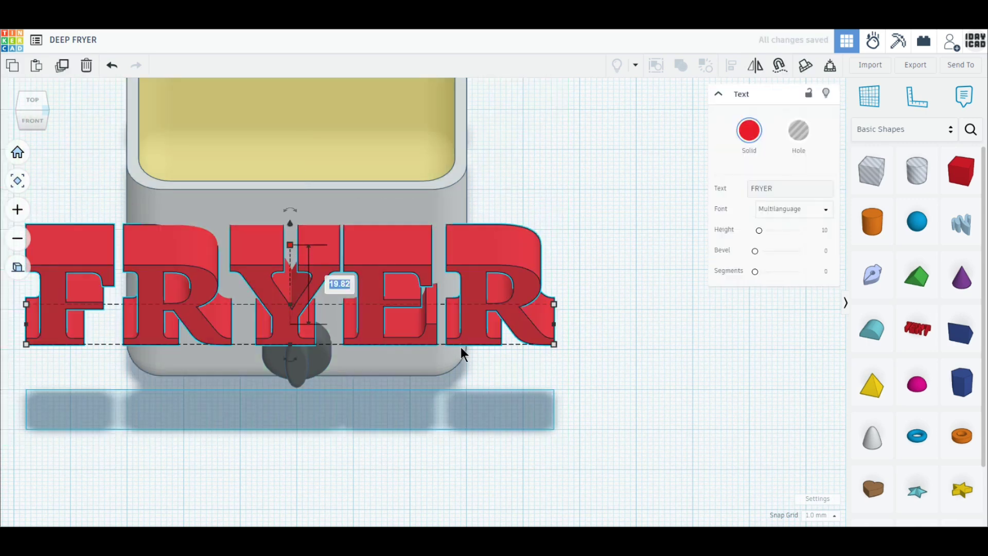
text(12)
key(Return)
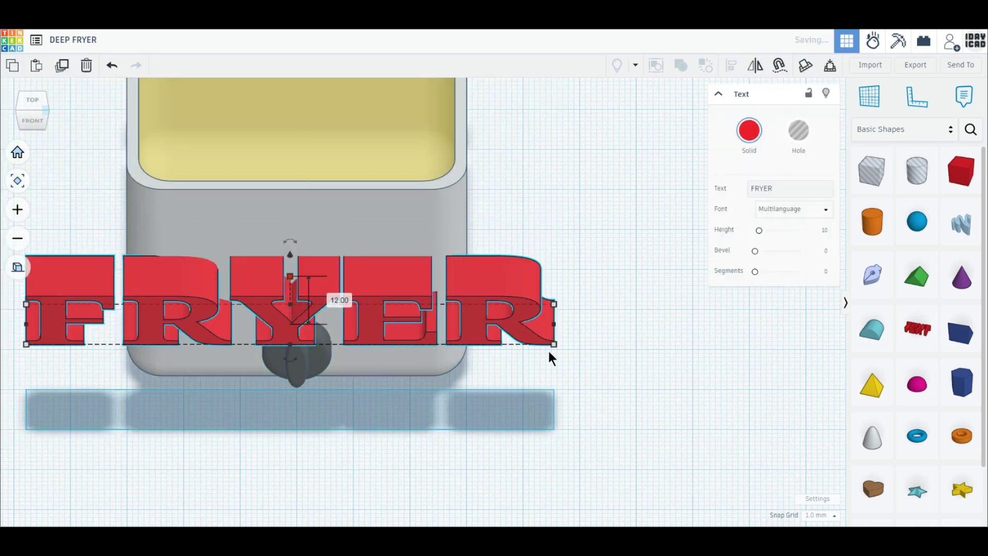
click(294, 379)
text(40)
key(Return)
drag(239, 295, 391, 288)
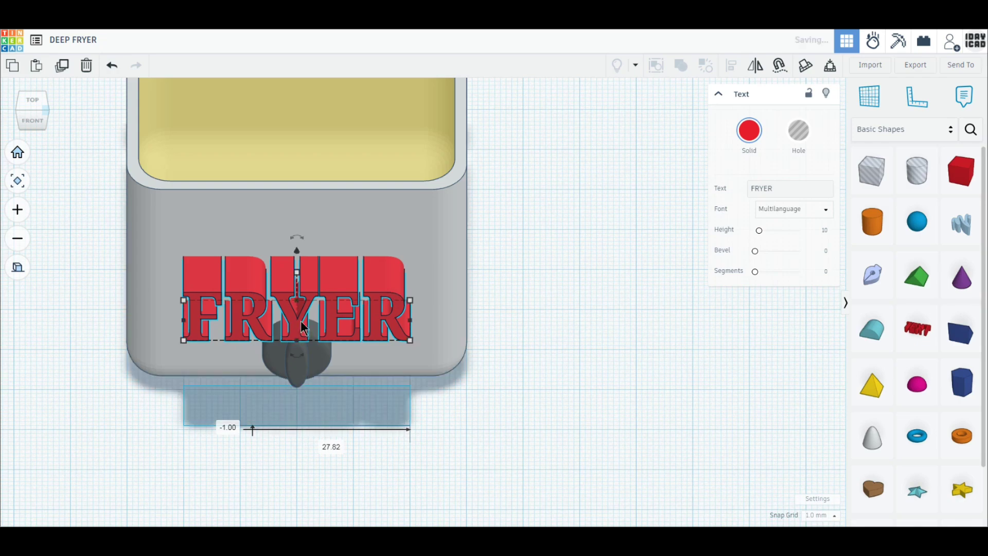
Step: Thin the FRYER text against the body's front face to a depth of 1.5 mm
click(44, 117)
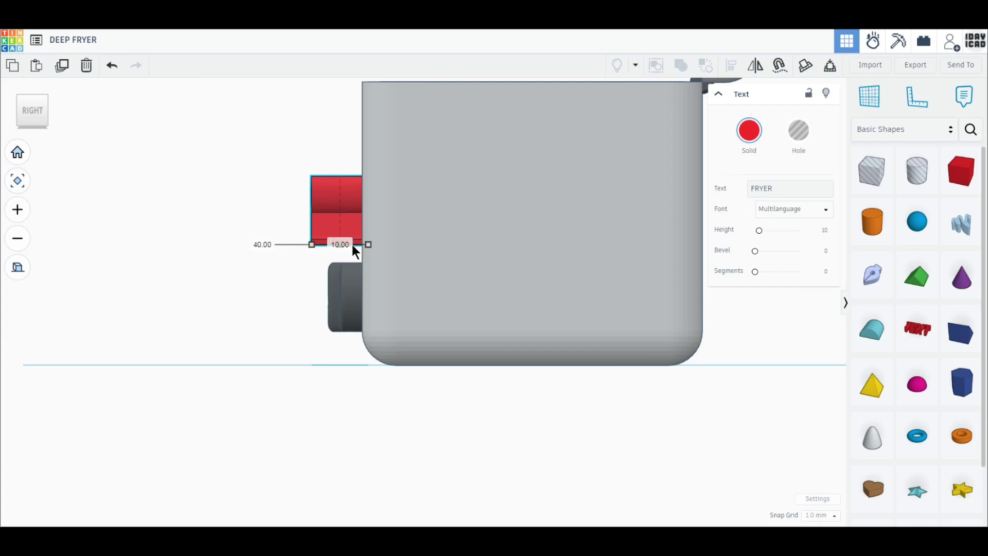
right_drag(352, 245, 313, 178)
drag(314, 181, 357, 191)
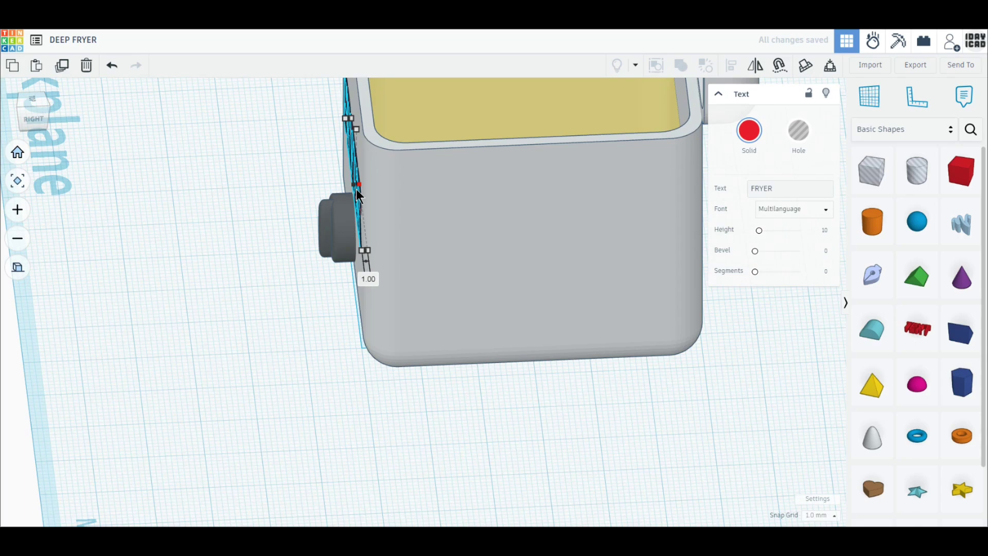
click(368, 279)
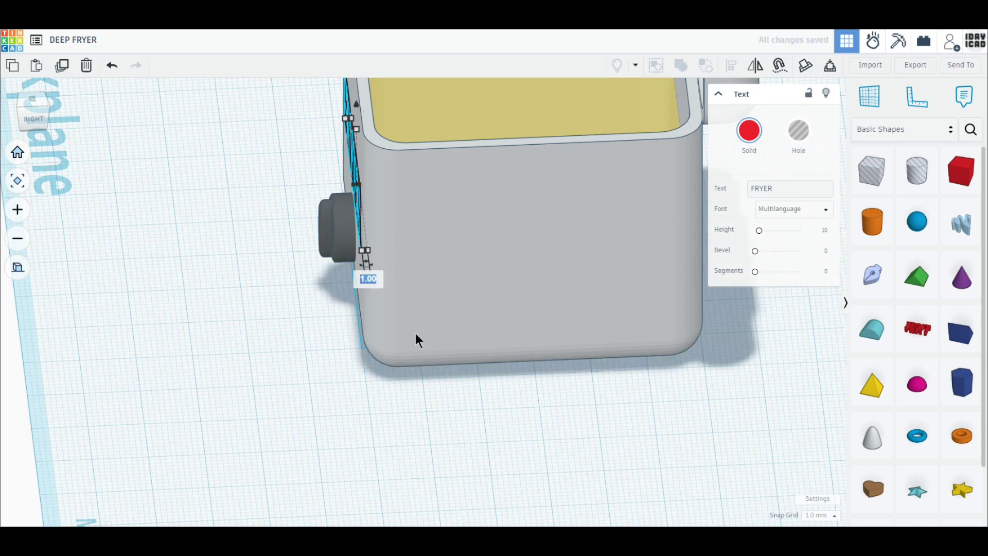
text(1.5)
key(Return)
Step: Raise the FRYER text to 26 mm above the workplane and set its letter height to 10 mm
right_drag(288, 378, 298, 187)
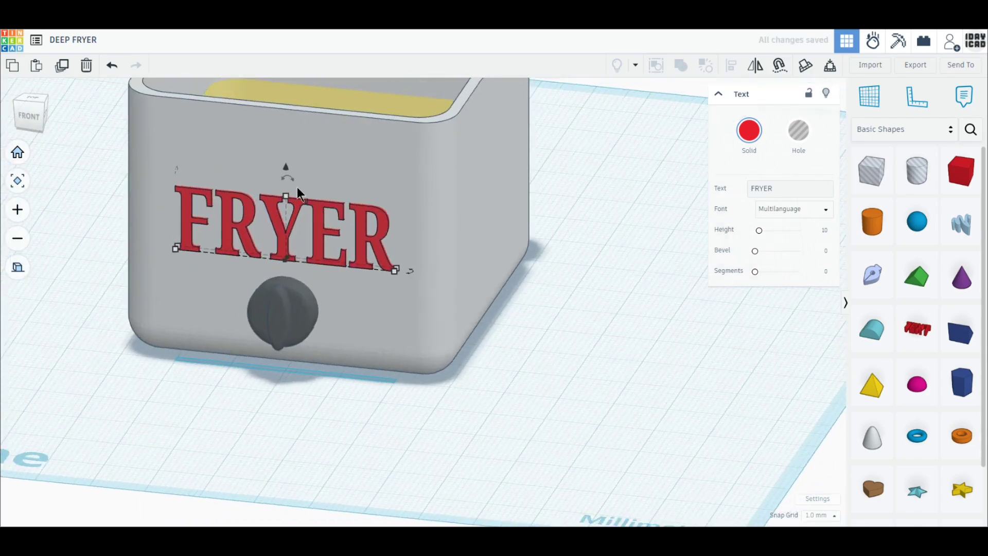
drag(288, 149, 286, 144)
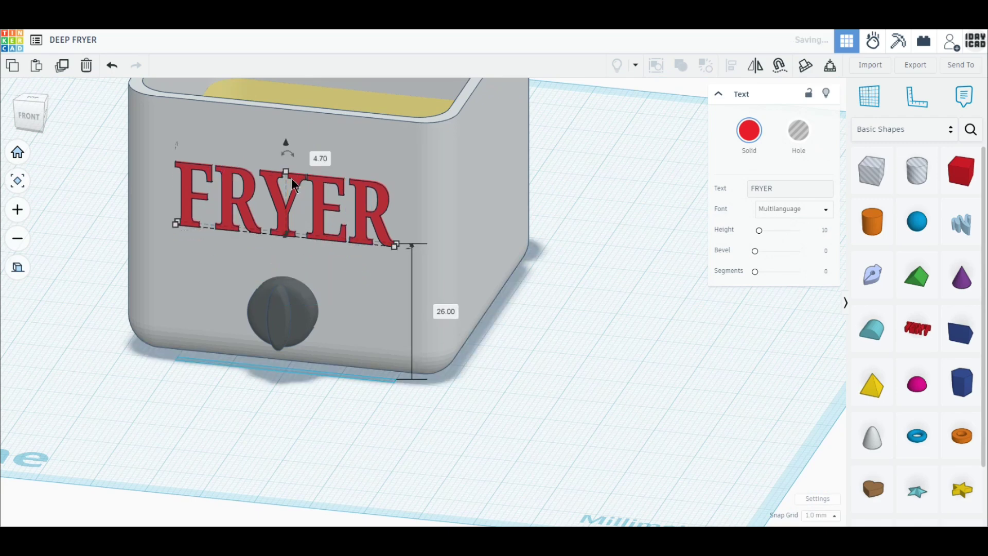
key(ctrl+a)
key(ctrl+g)
key(ctrl+z)
click(289, 178)
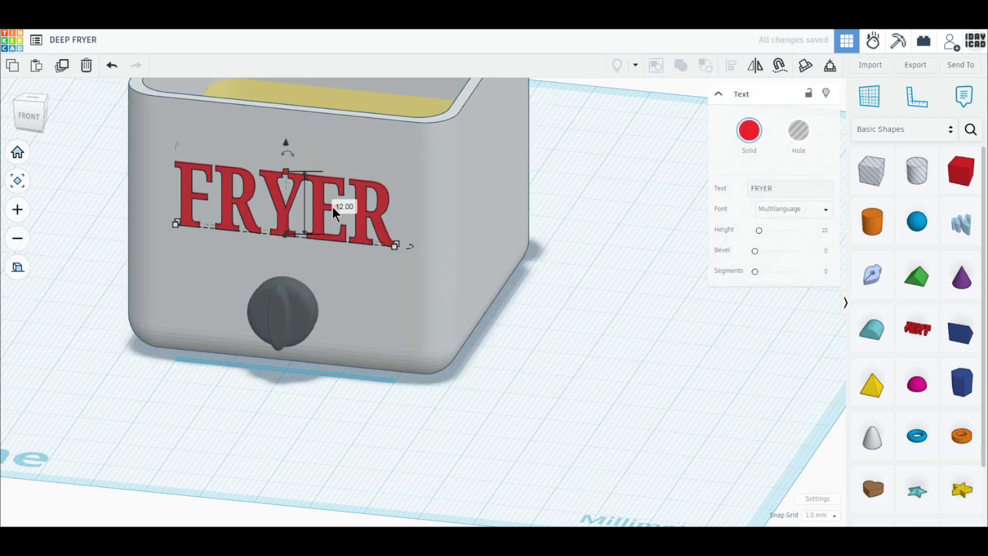
click(336, 203)
text(10)
key(Return)
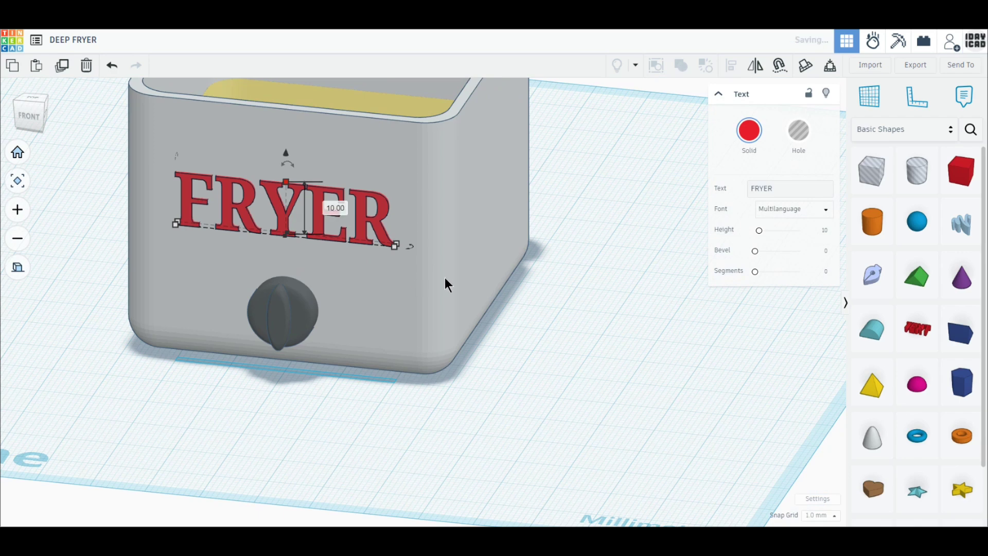
Step: Colour the FRYER text black and raise it further up the body's front face
click(744, 149)
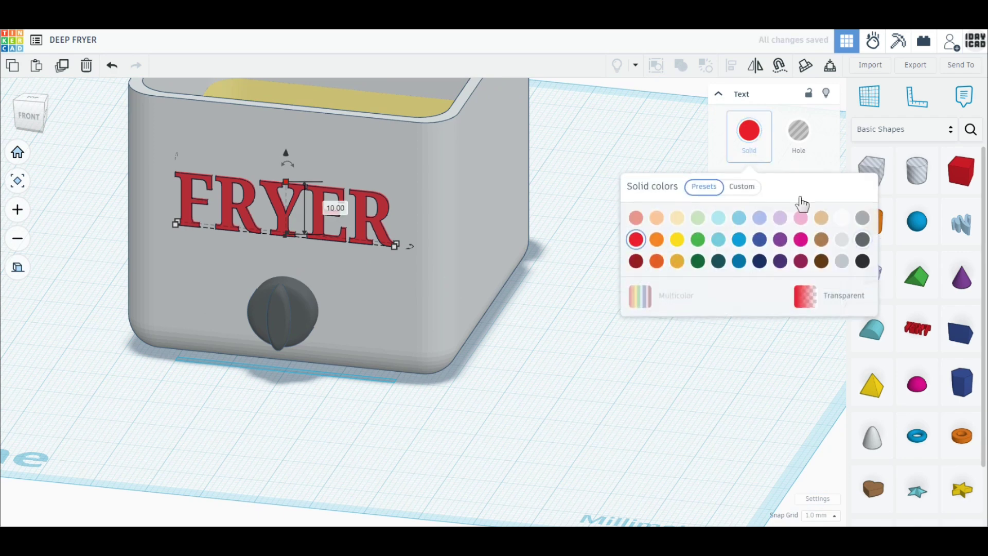
click(862, 261)
drag(288, 153, 288, 131)
click(565, 350)
Step: Duplicate the hollow fryer body and move the copy to the workplane area right of the fryer
scroll(564, 348, down, 5)
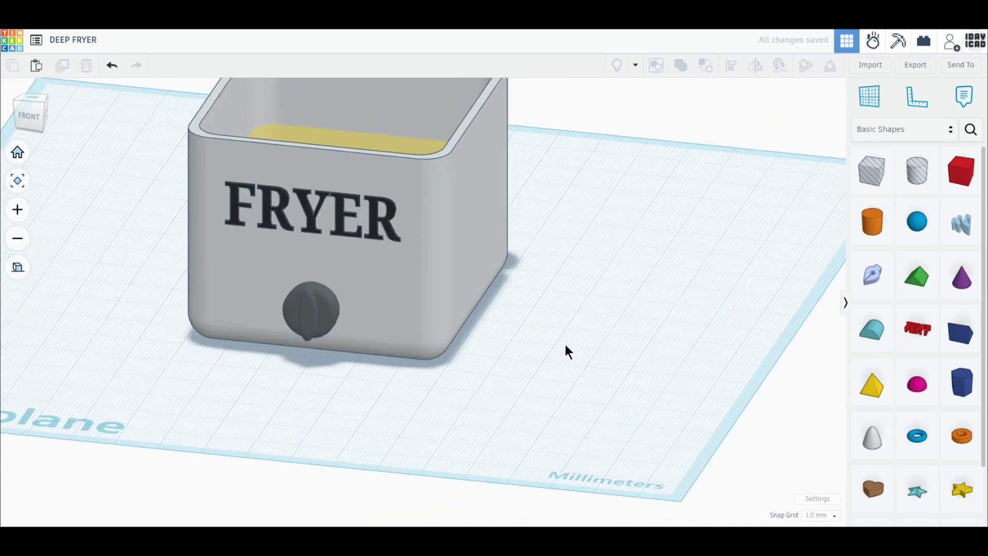
middle_drag(543, 311, 538, 388)
scroll(539, 390, down, 3)
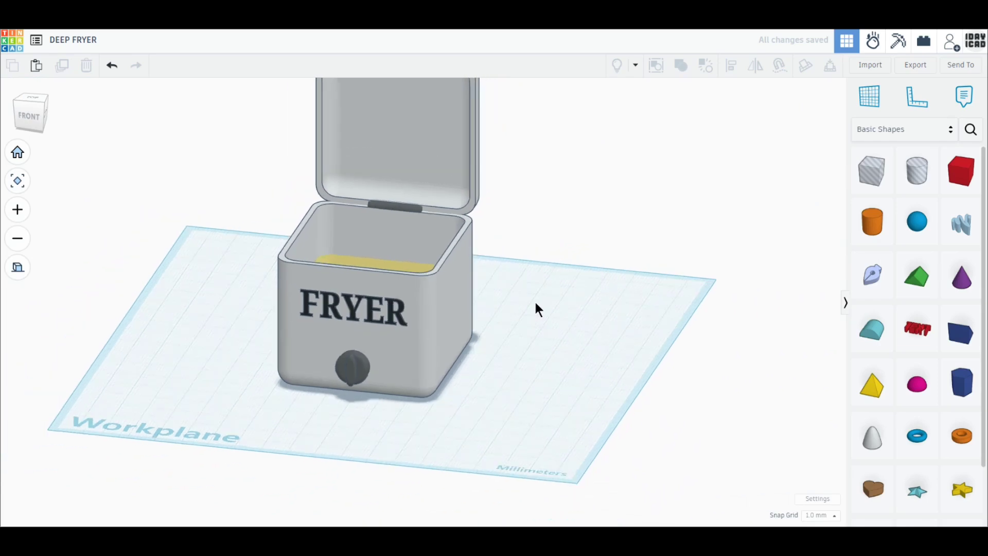
middle_drag(534, 301, 526, 360)
middle_drag(635, 375, 565, 325)
click(324, 278)
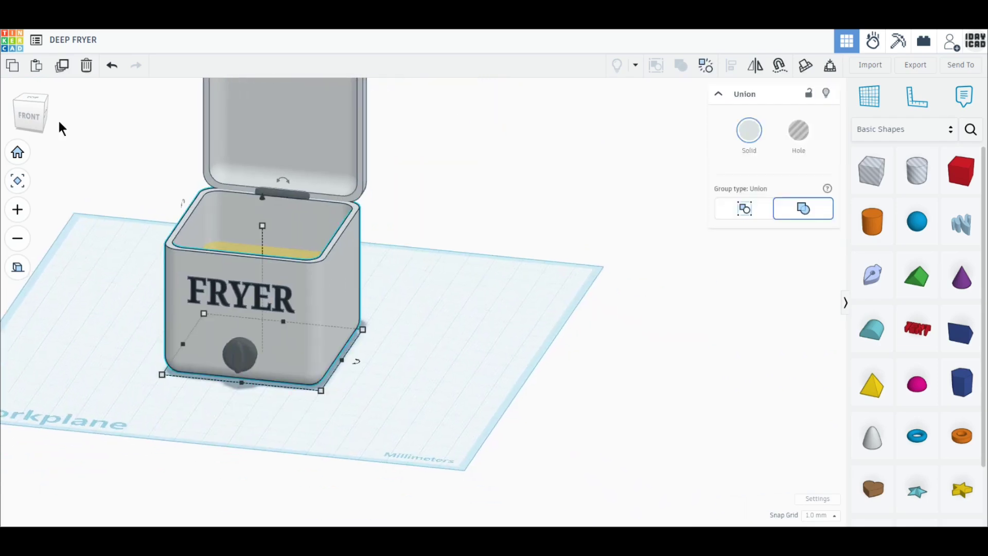
click(62, 67)
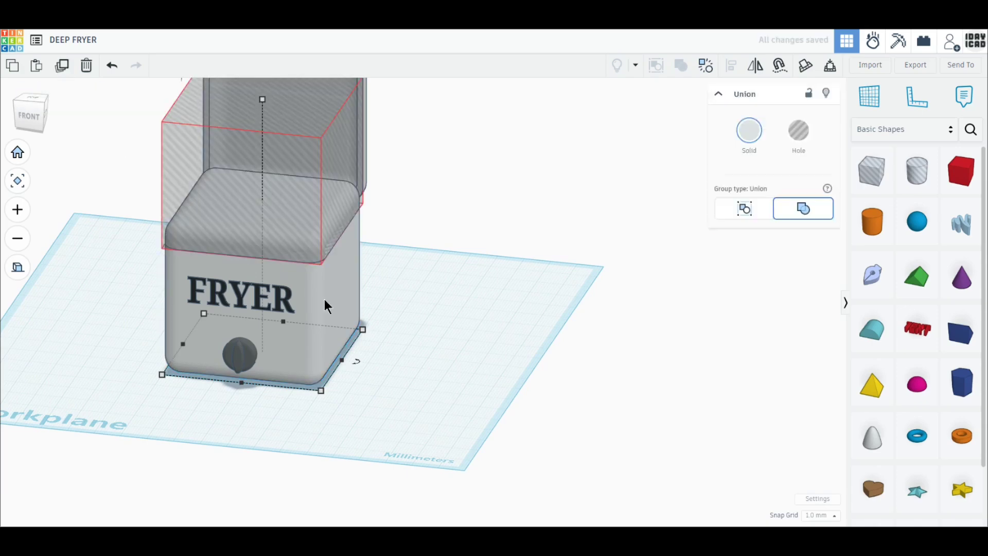
drag(356, 287, 546, 310)
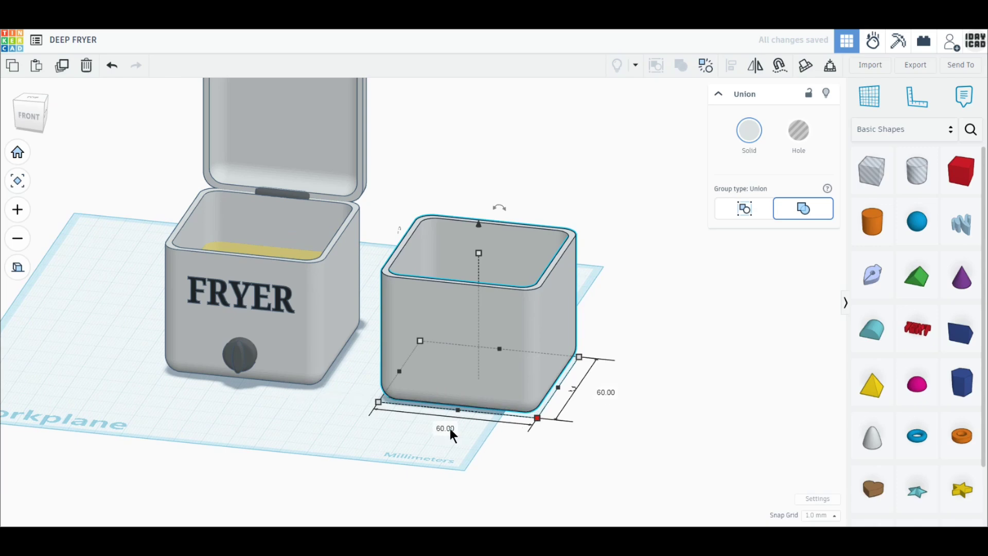
Step: Resize the copied container to 50 mm wide and 50 mm long
text(30)
key(Return)
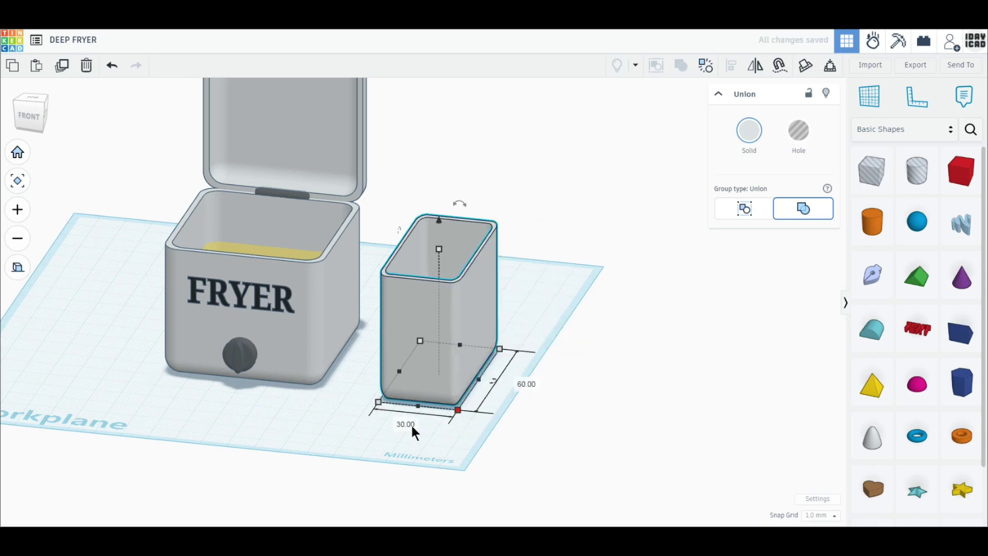
text(40)
key(Return)
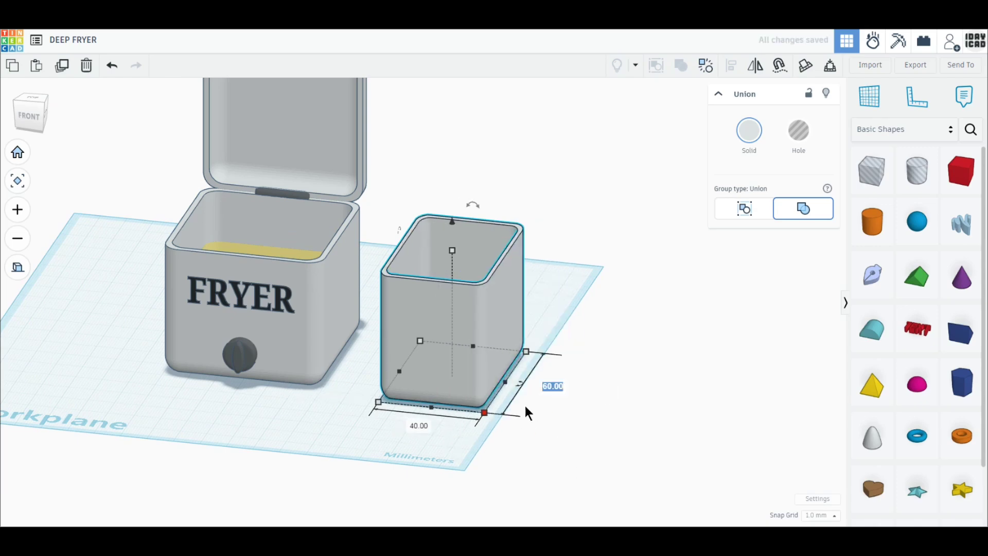
click(423, 426)
text(50)
key(Return)
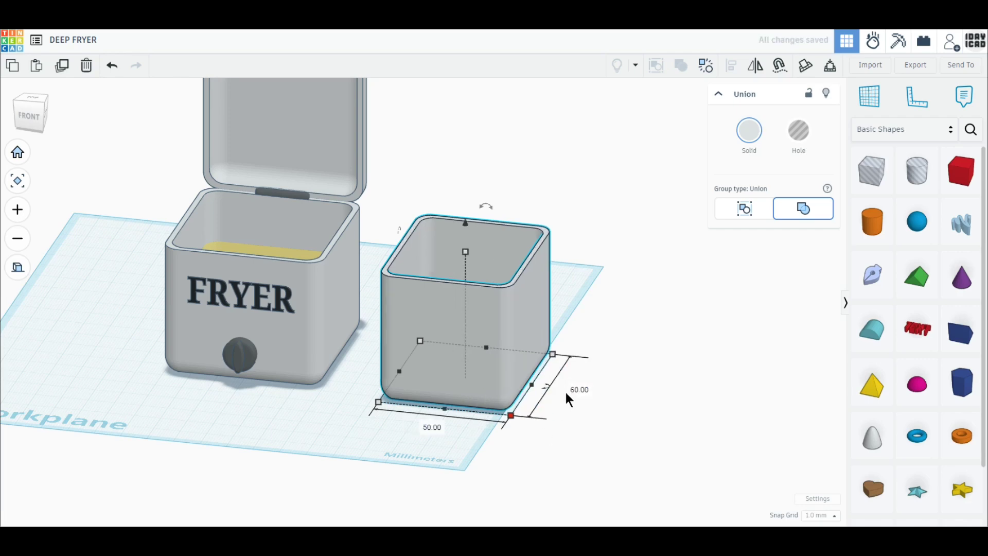
text(50)
key(Return)
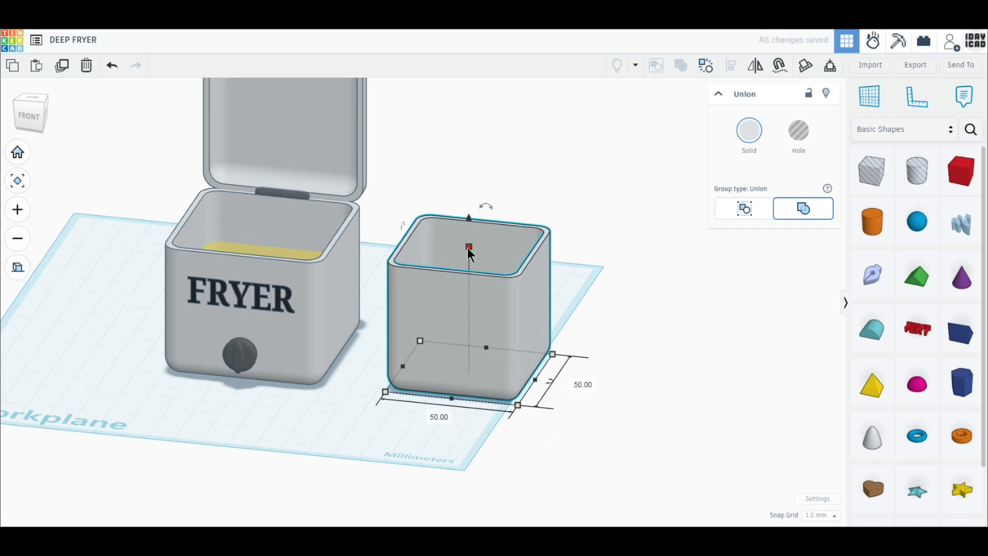
Step: Lower the copied container's height to 40 mm
click(515, 309)
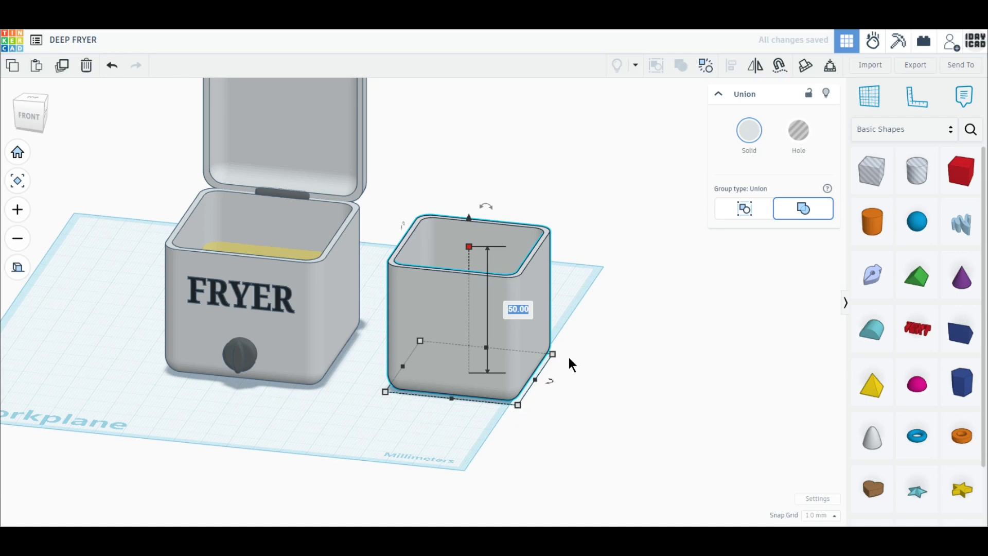
text(30)
key(Return)
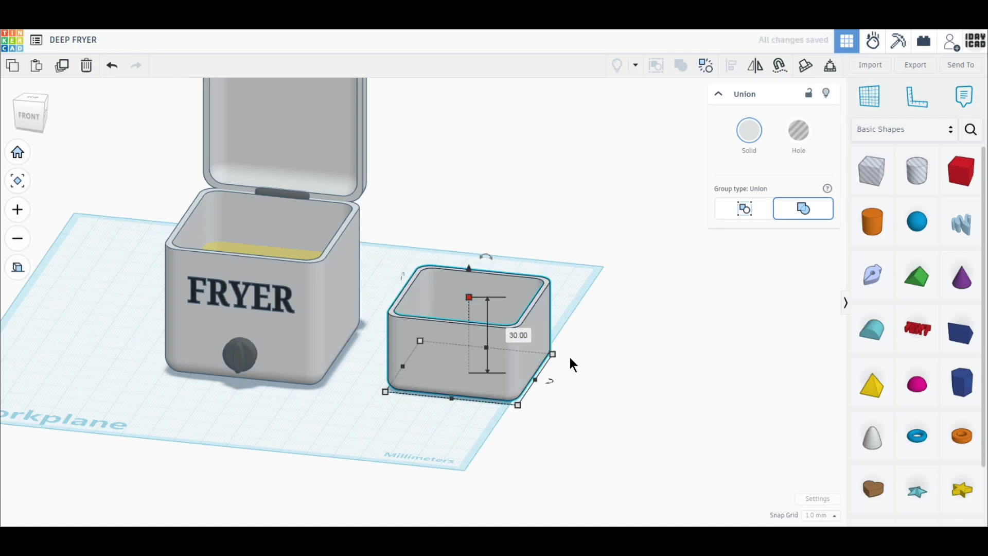
text(40)
key(Return)
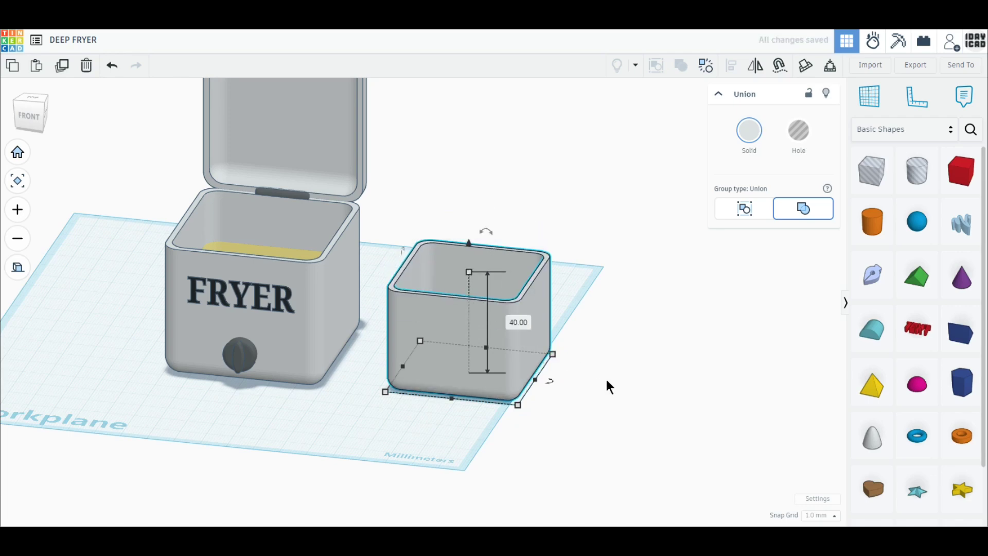
Step: Add a Box beside the copied container and size it to 6 mm wide, 70 mm long and 6 mm high
click(961, 171)
click(628, 419)
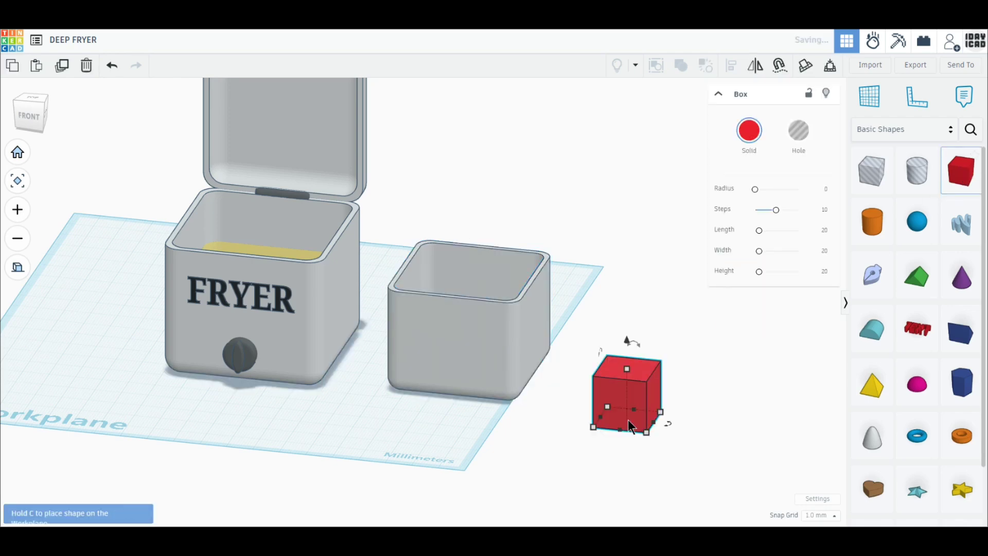
key(Tab)
text(6)
key(Return)
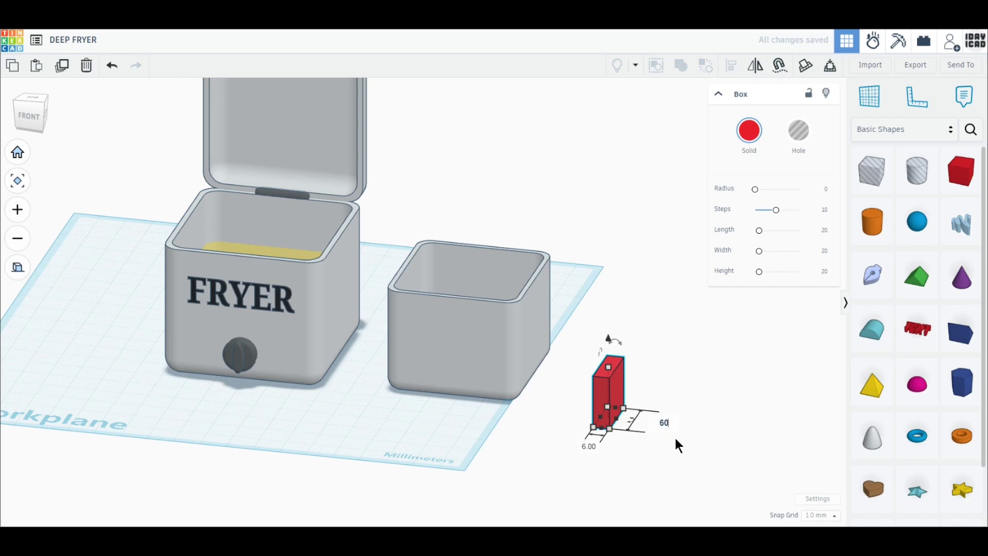
text(60)
key(Return)
key(Return)
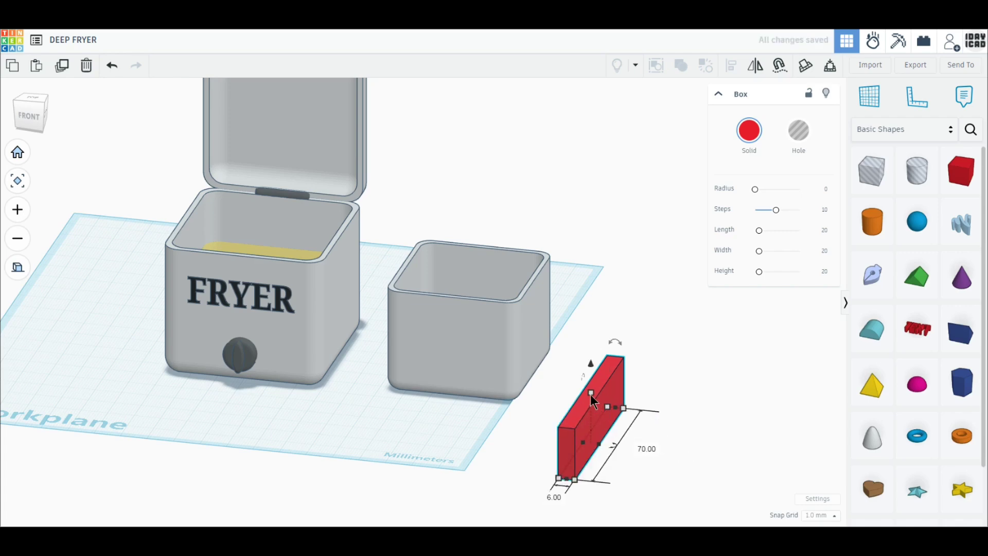
text(6)
Step: Round the edges of the long red bar with a radius of 3
key(Return)
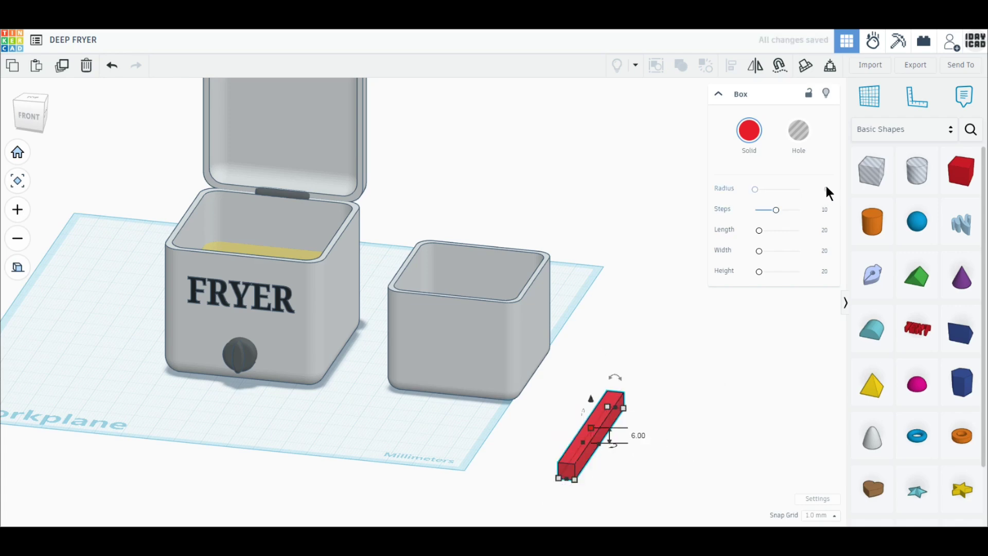
click(825, 187)
text(3)
key(Return)
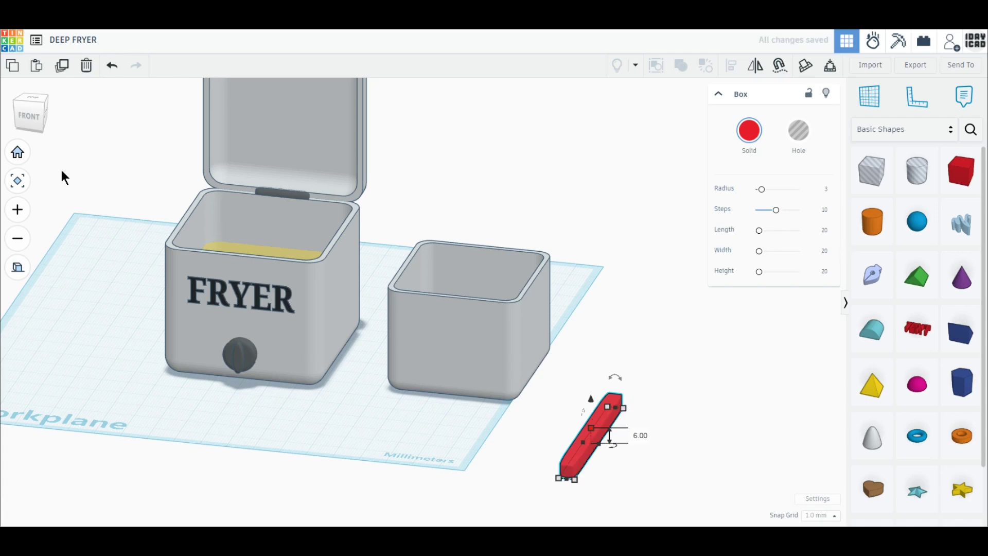
Step: Place the long red bar across the small container, front to back just inside its left wall, and raise it 2 mm
click(33, 98)
click(428, 324)
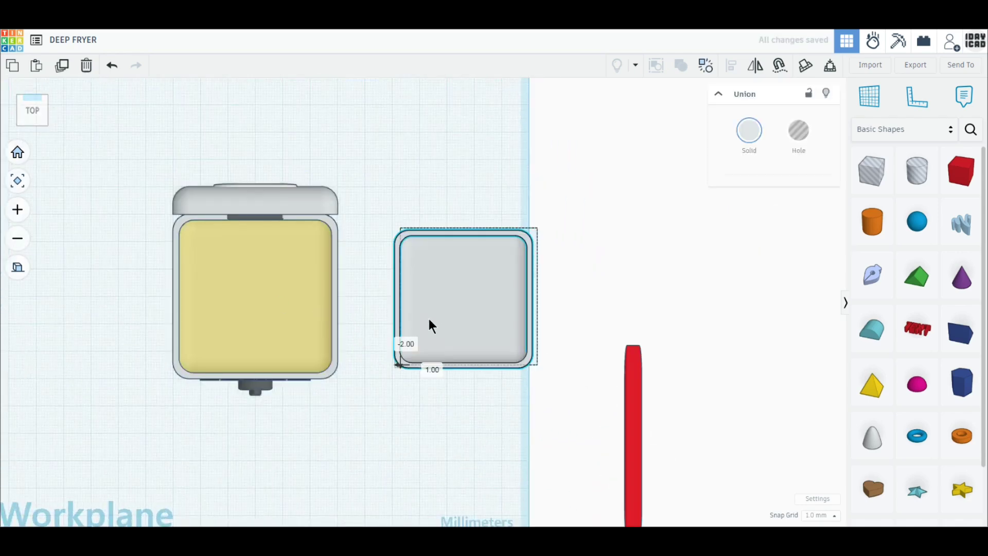
drag(429, 325, 429, 331)
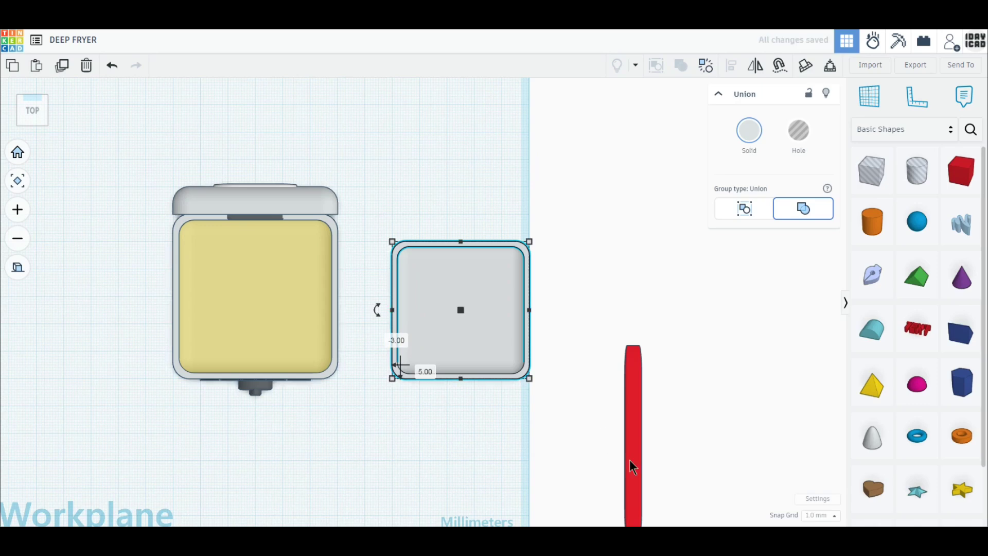
drag(633, 465, 403, 326)
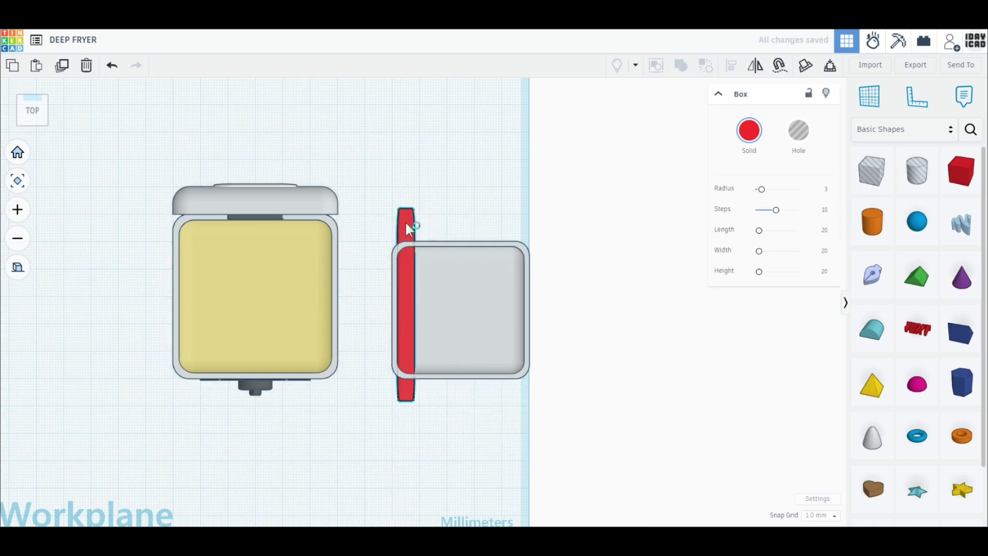
drag(406, 221, 406, 226)
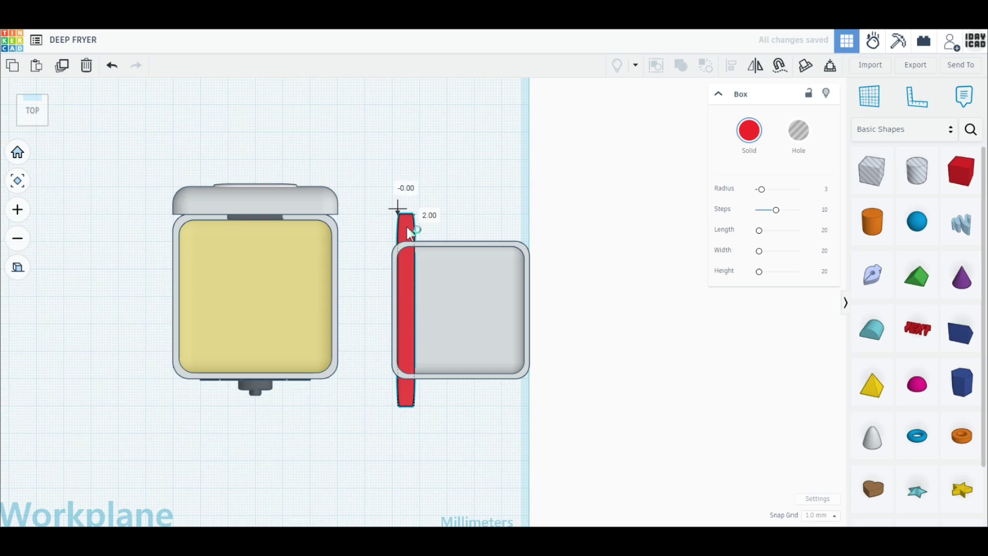
click(30, 128)
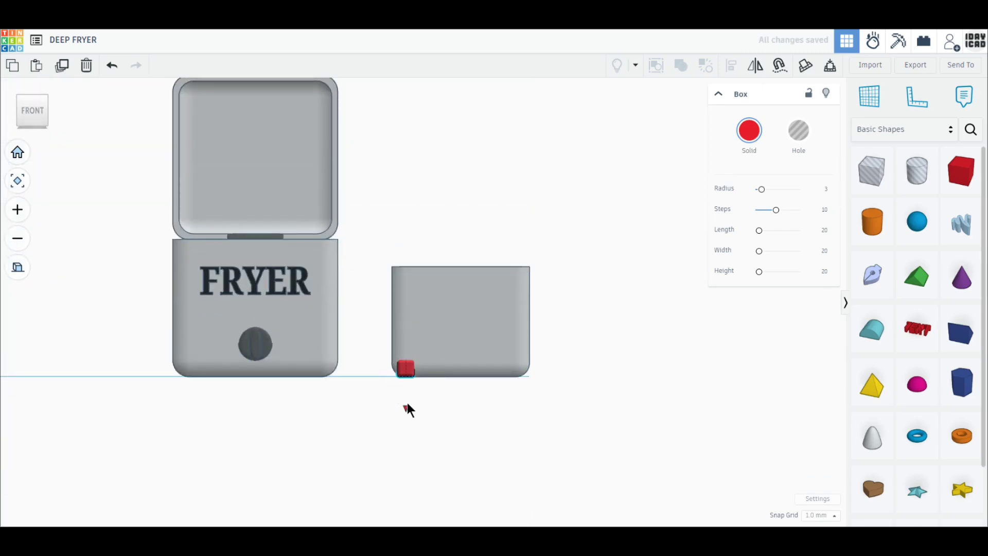
drag(408, 409, 406, 400)
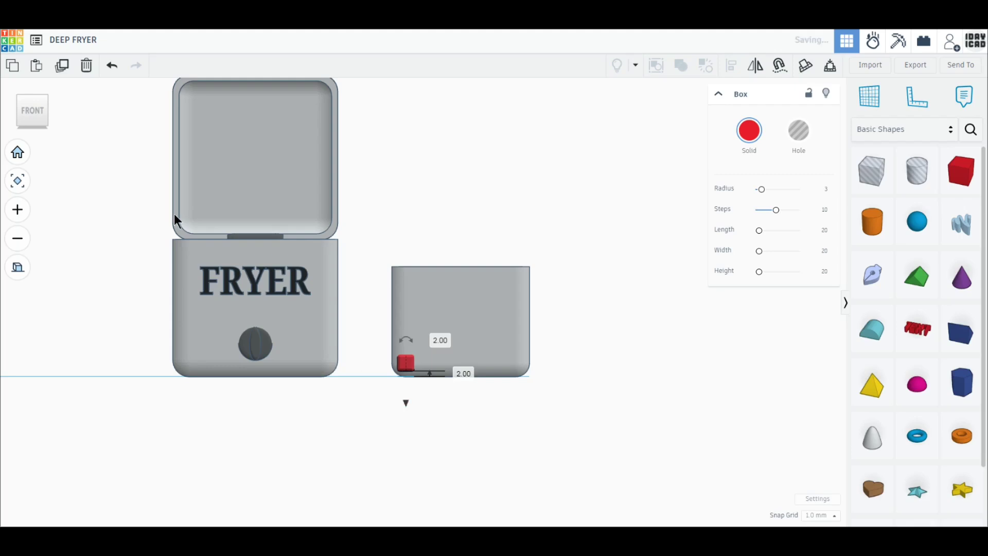
Step: Duplicate the red bar repeatedly at even spacing to form a row of six bars across the container's width
scroll(476, 395, up, 3)
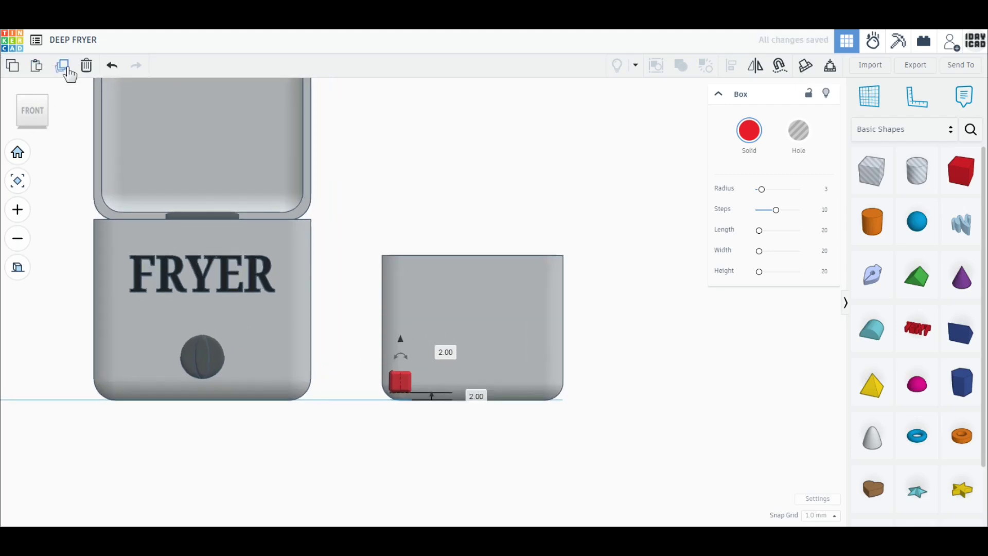
click(62, 69)
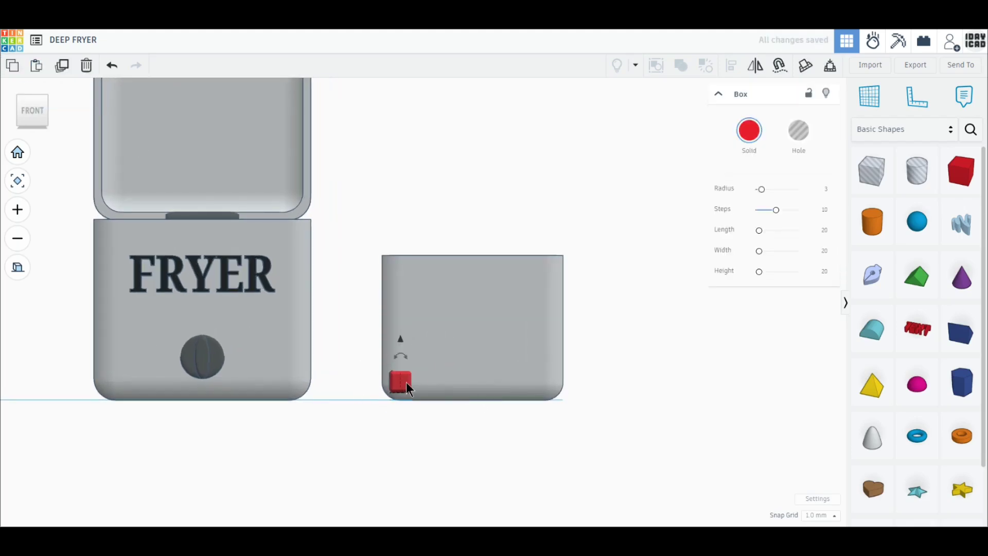
drag(422, 383, 434, 385)
click(64, 66)
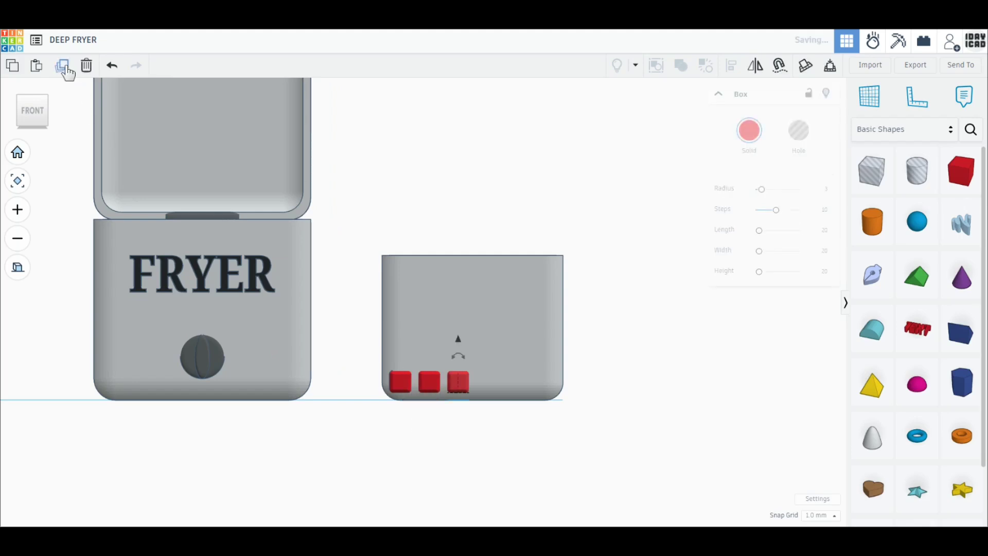
click(64, 66)
click(63, 67)
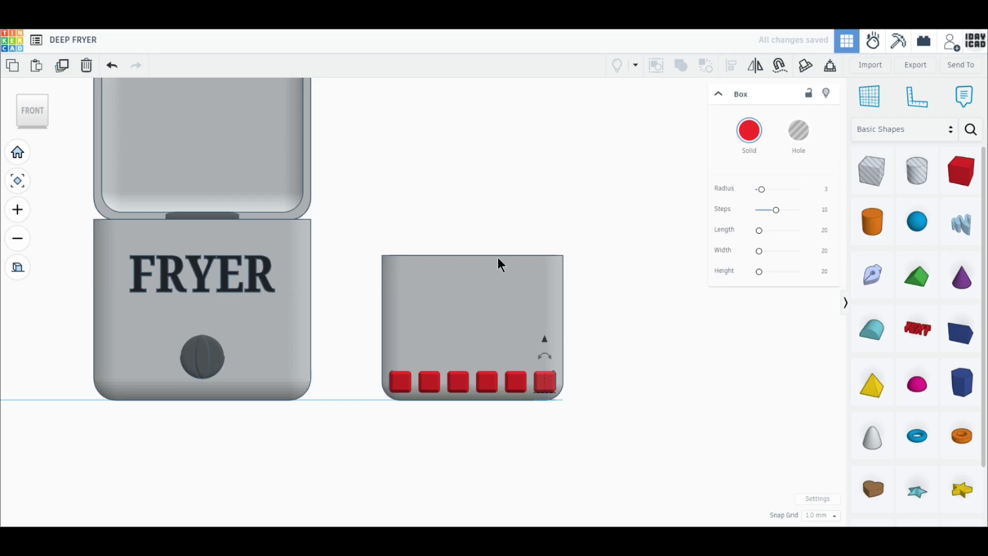
Step: Select all six red bars and turn them into holes
click(32, 101)
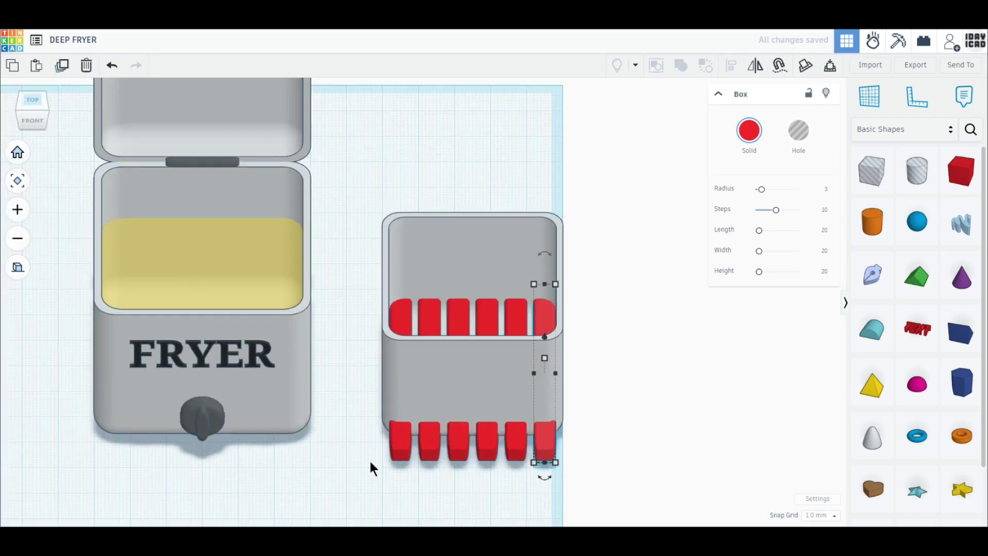
drag(369, 461, 591, 514)
click(799, 131)
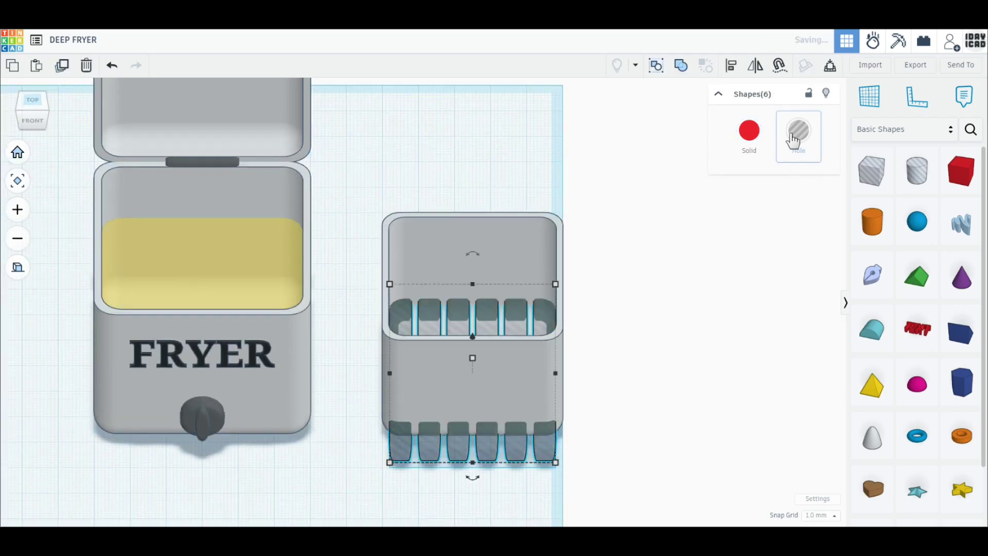
Step: Duplicate the row of six holes upward at 8 mm spacing until there are five rows
click(33, 121)
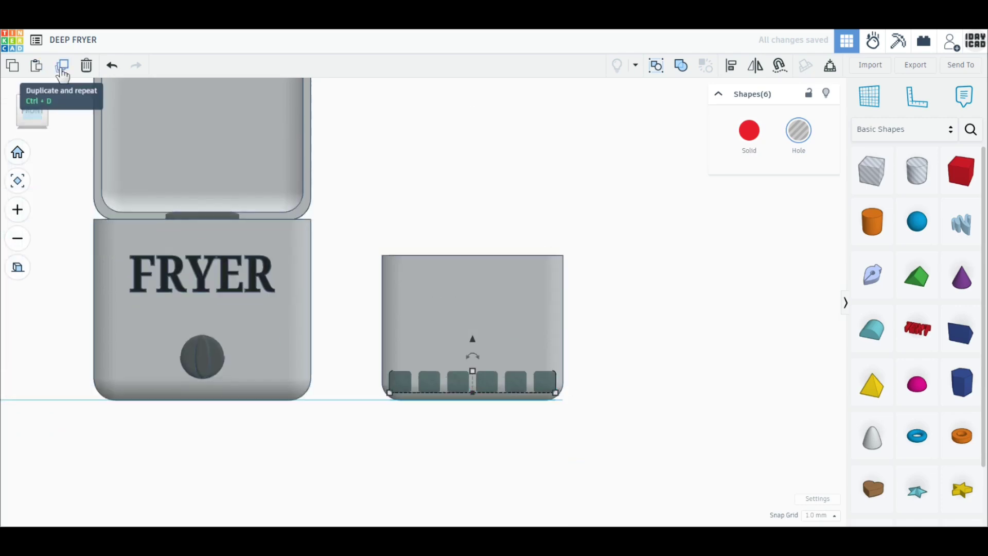
click(62, 65)
drag(471, 339, 471, 313)
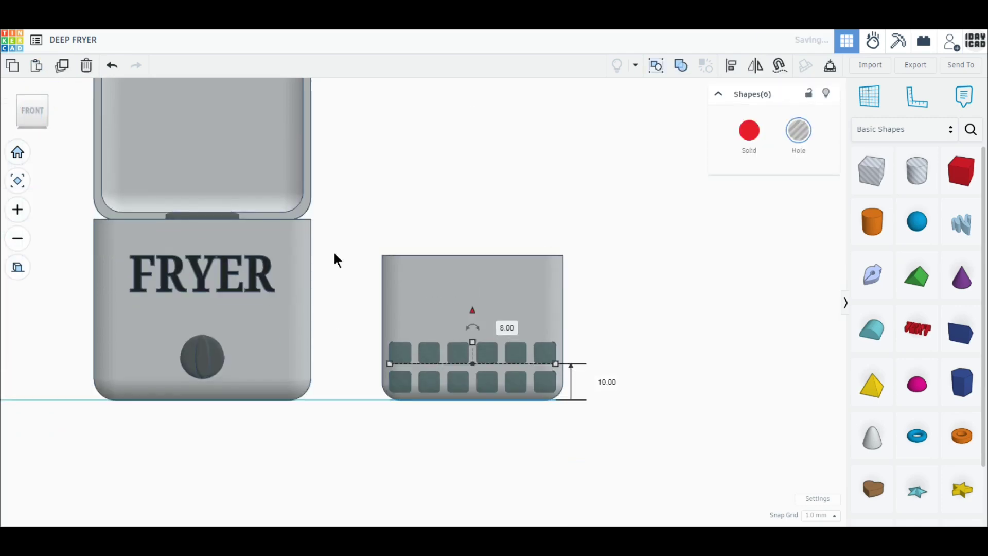
click(63, 73)
click(64, 72)
click(64, 72)
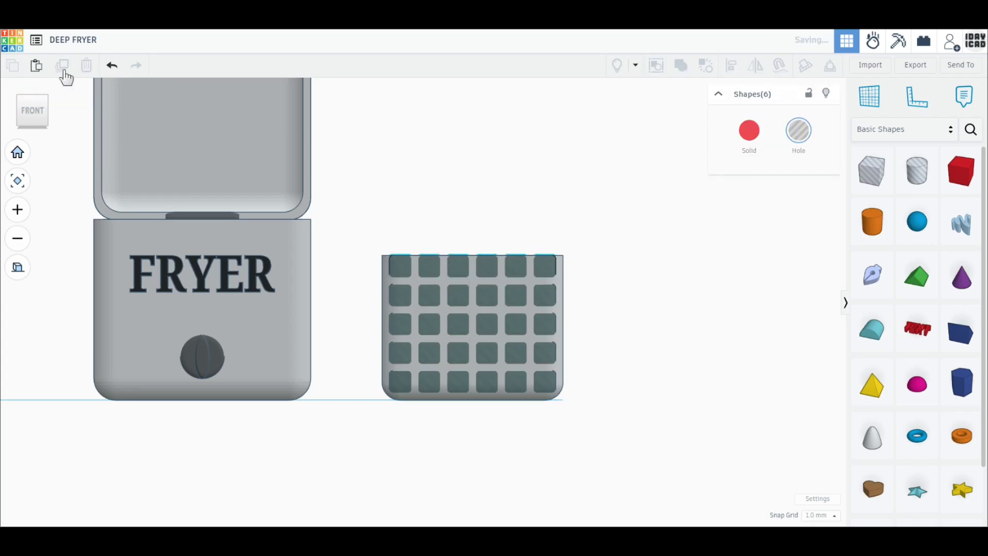
Step: Increase the small container's height to 42 mm
click(440, 282)
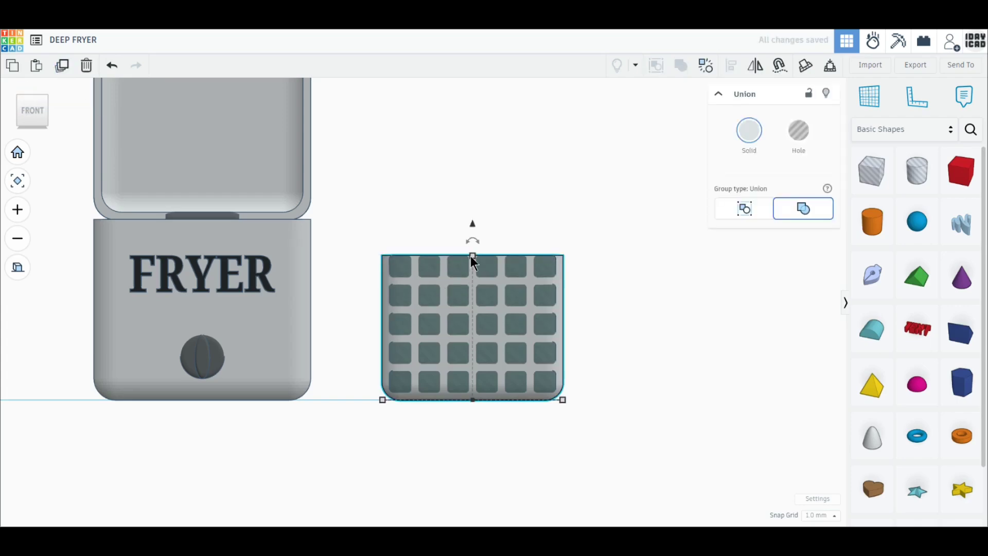
drag(472, 255, 472, 248)
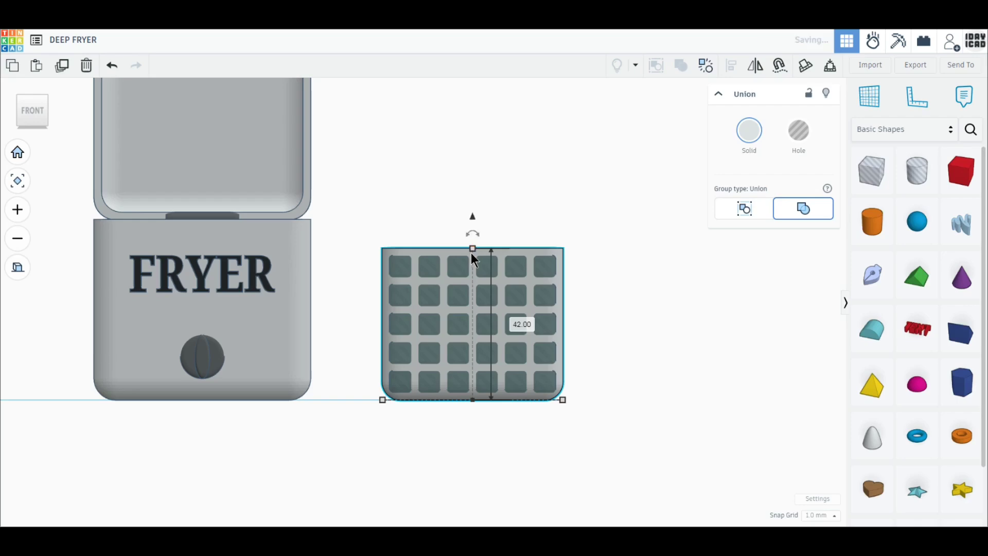
Step: Duplicate all 30 hole bars and rotate the copies 90° horizontally so they run through the container's left and right walls
click(31, 91)
drag(580, 476, 372, 419)
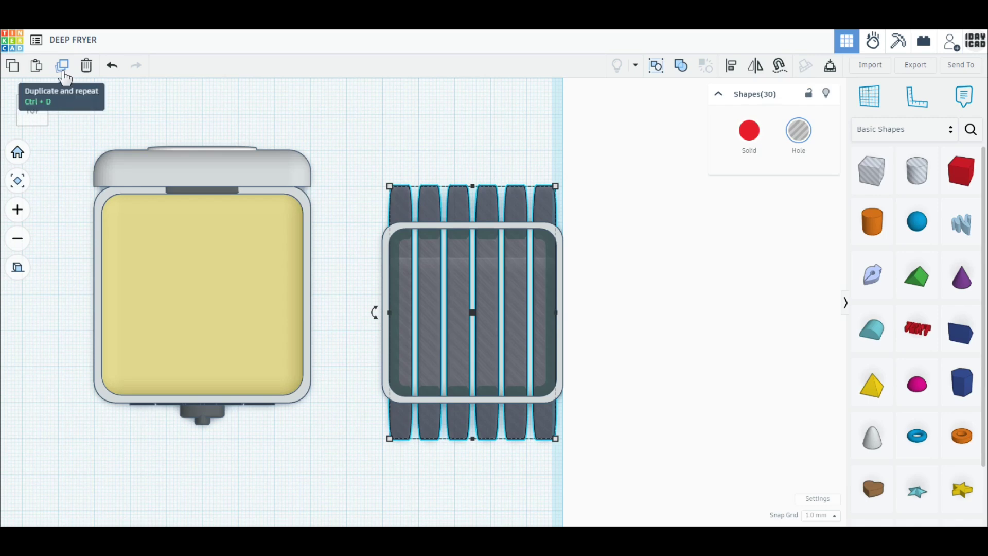
click(61, 69)
mouse_move(372, 313)
drag(372, 312, 474, 369)
click(669, 433)
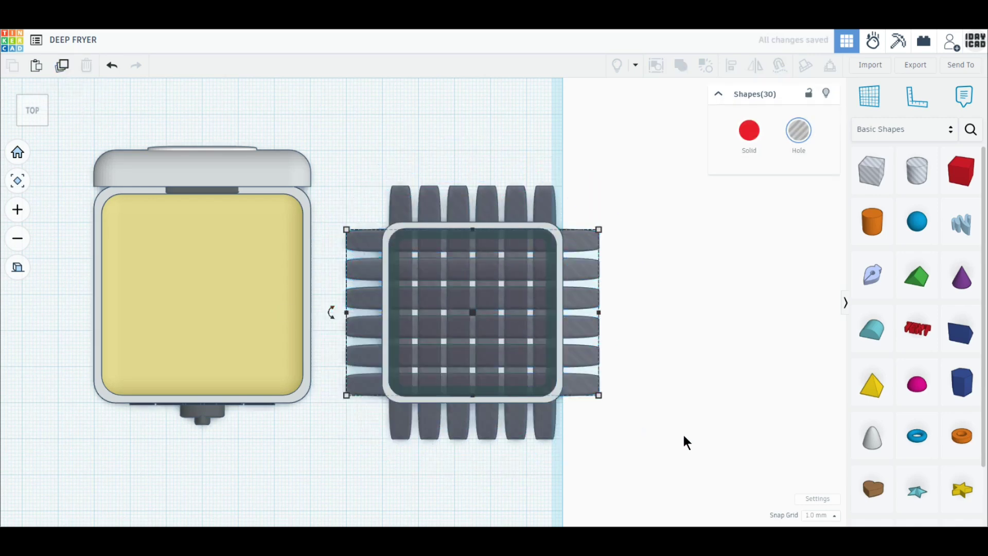
Step: Duplicate the sideways set of 30 hole bars and rotate the copies 90° so they stand vertically through the container's floor
drag(687, 456, 576, 217)
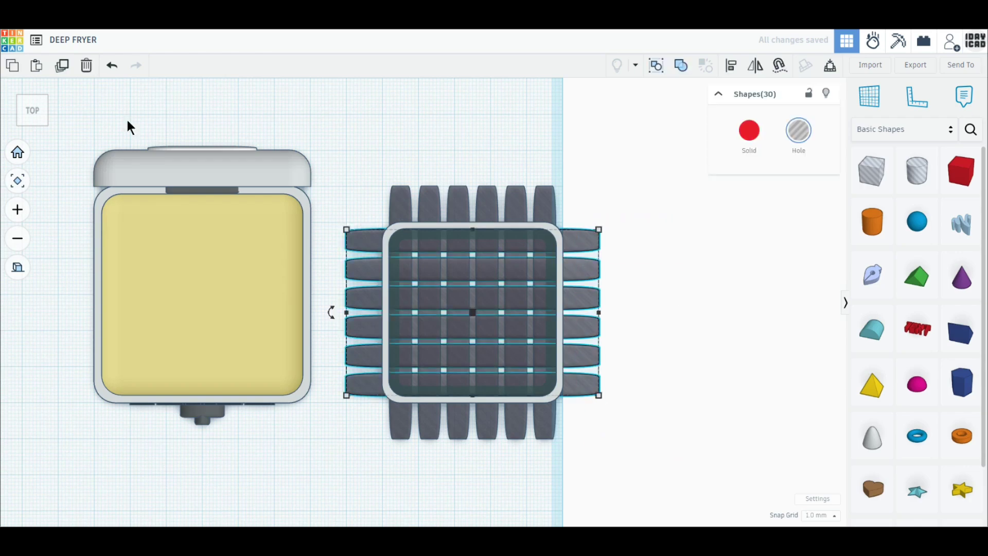
right_drag(406, 327, 362, 248)
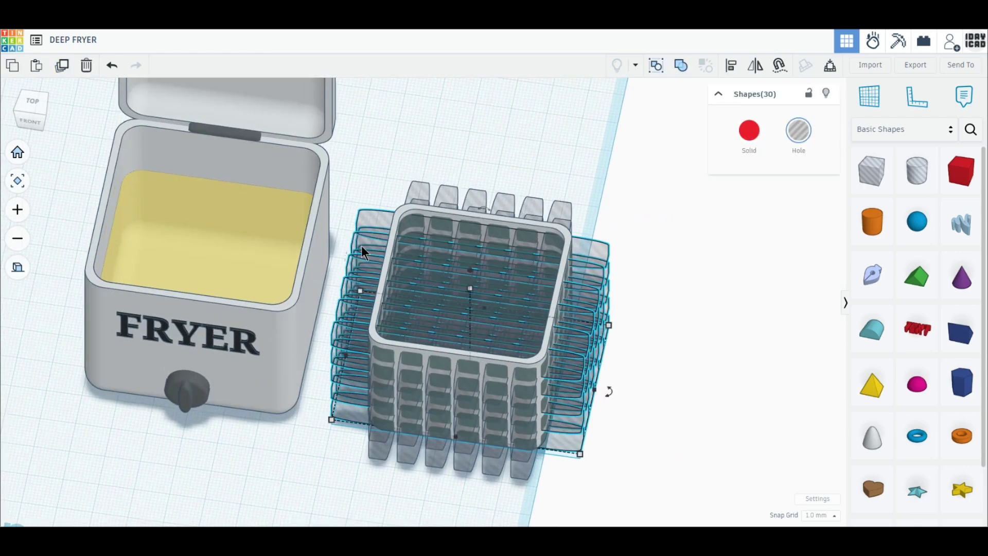
click(62, 65)
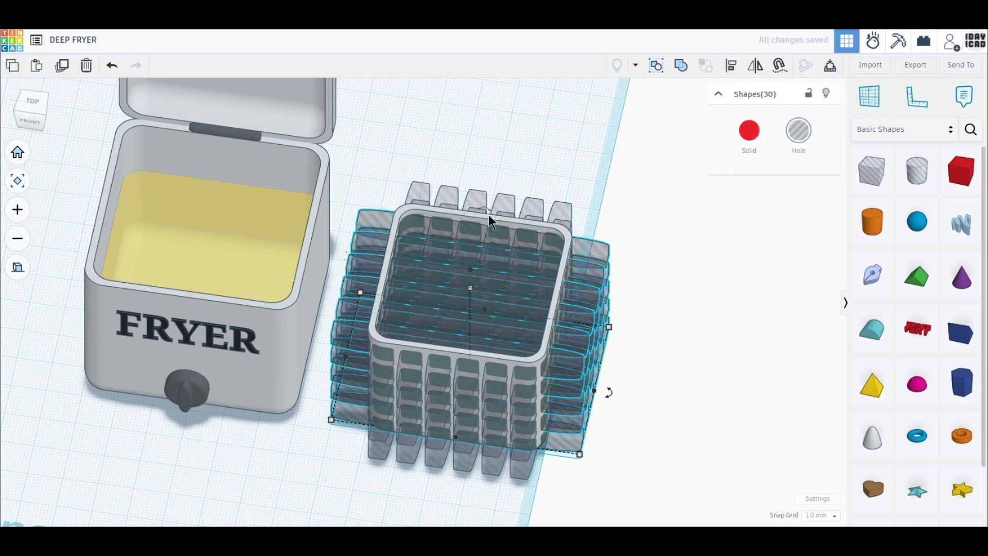
drag(489, 212, 553, 264)
Step: Shift the vertical hole bars 4 mm toward the container's left wall, lining them up with the front-to-back bars
click(33, 101)
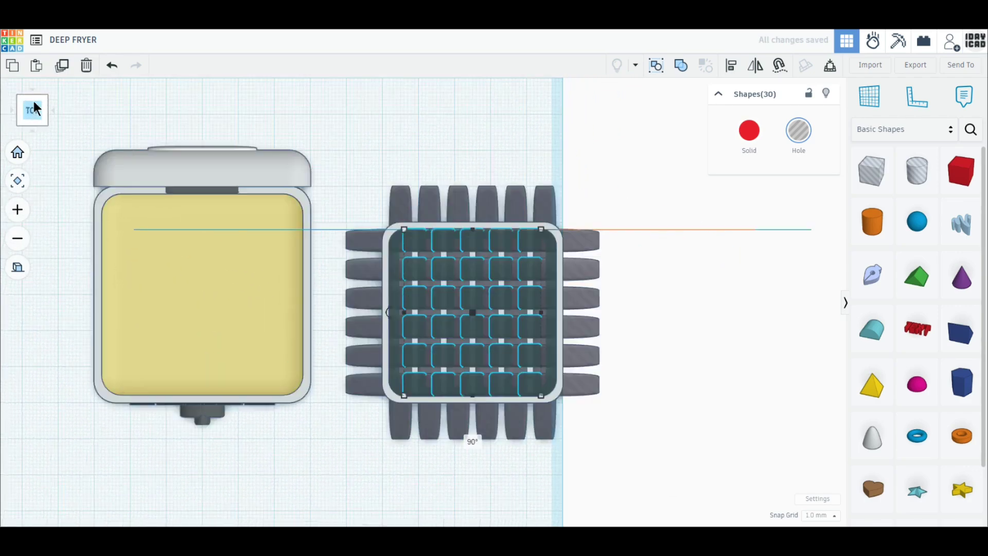
click(32, 131)
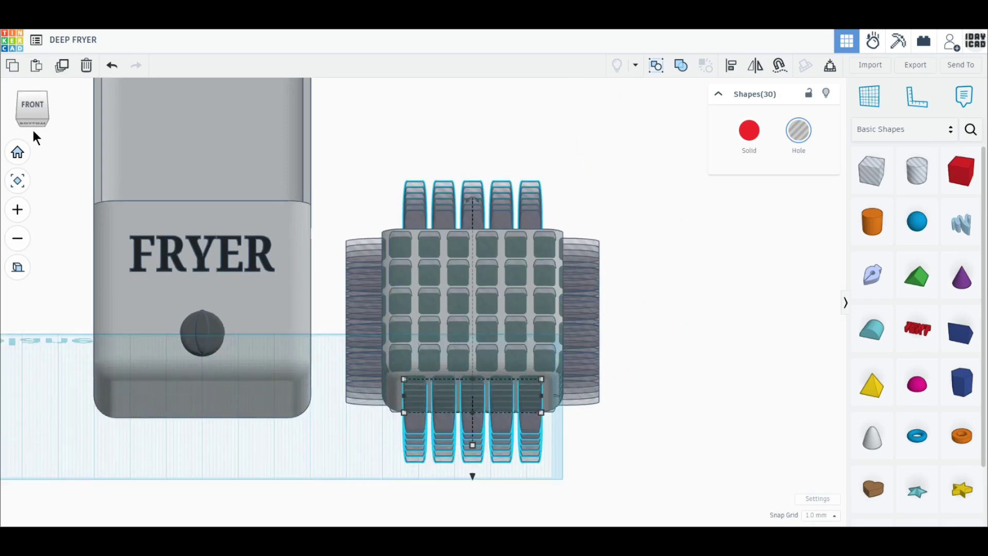
click(34, 132)
drag(415, 221, 404, 225)
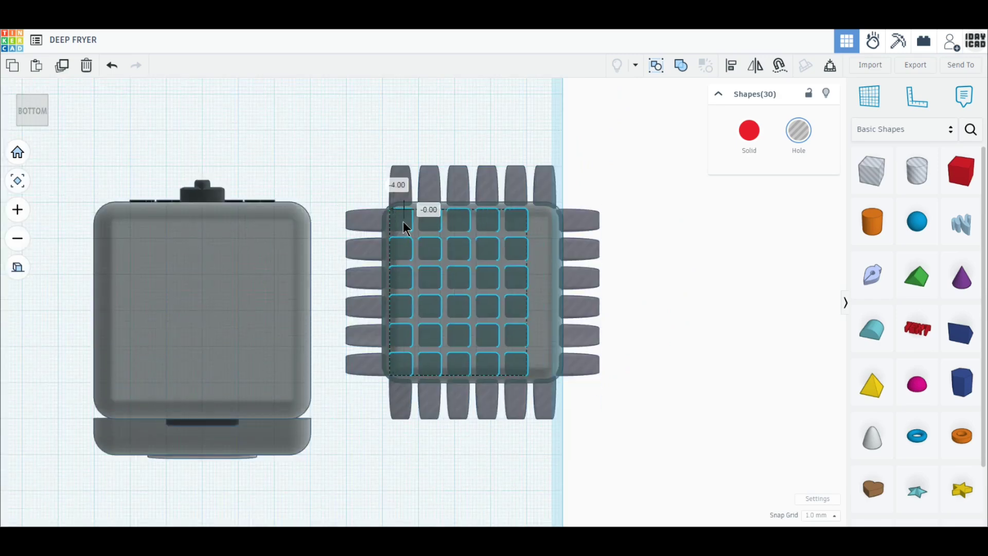
click(677, 322)
Step: Duplicate the rightmost column of six vertical hole bars and move the copy 8 mm right to fill the gap
click(517, 223)
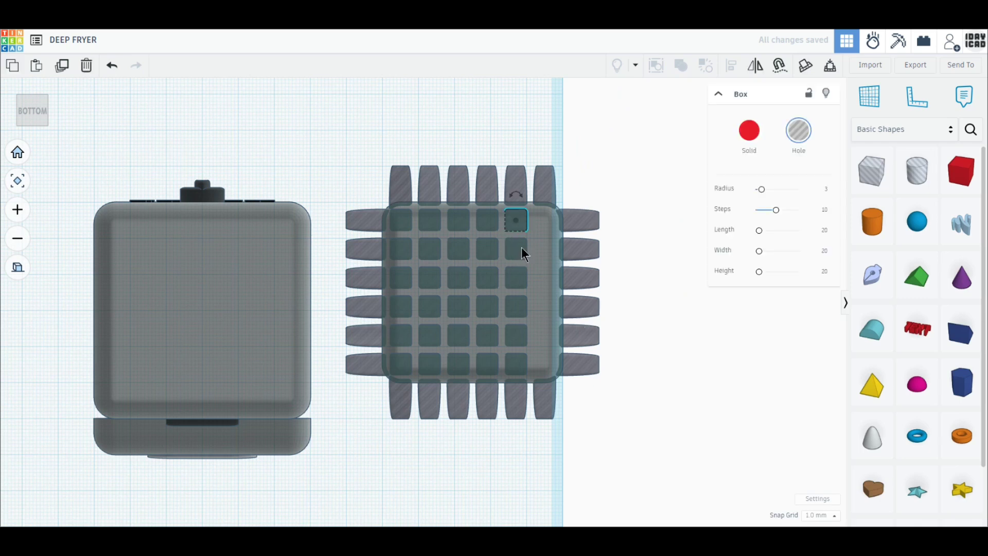
shift+click(518, 277)
shift+click(517, 305)
shift+click(517, 334)
shift+click(516, 365)
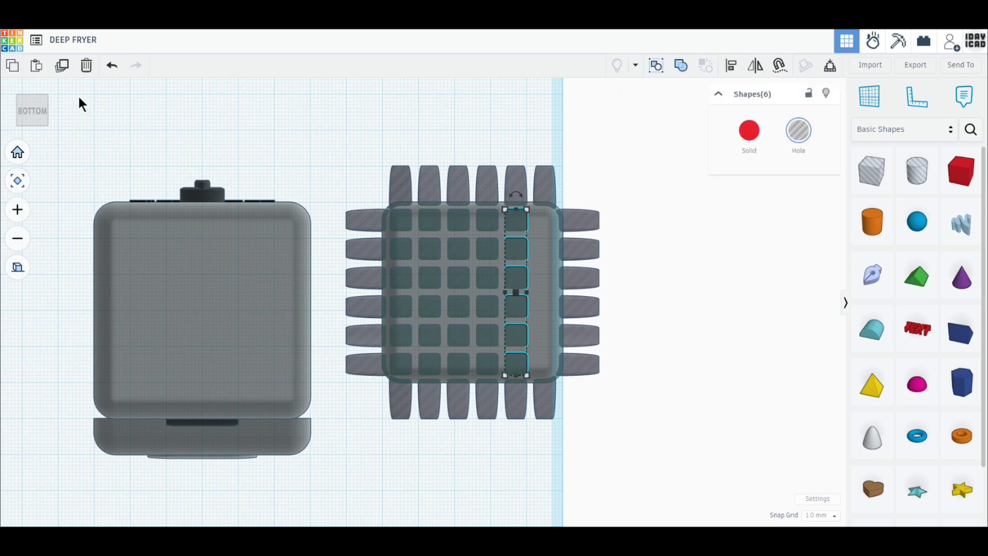
click(63, 66)
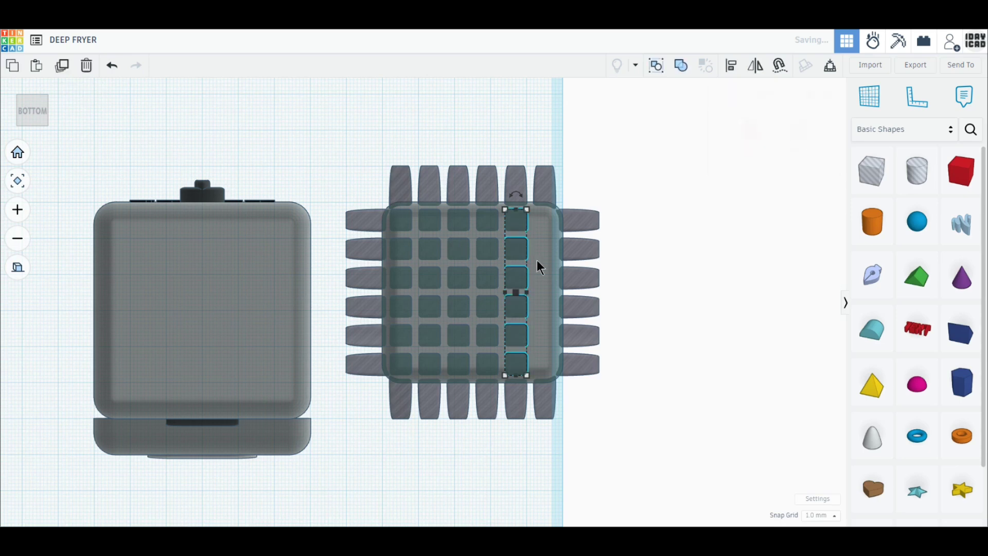
drag(525, 256, 548, 252)
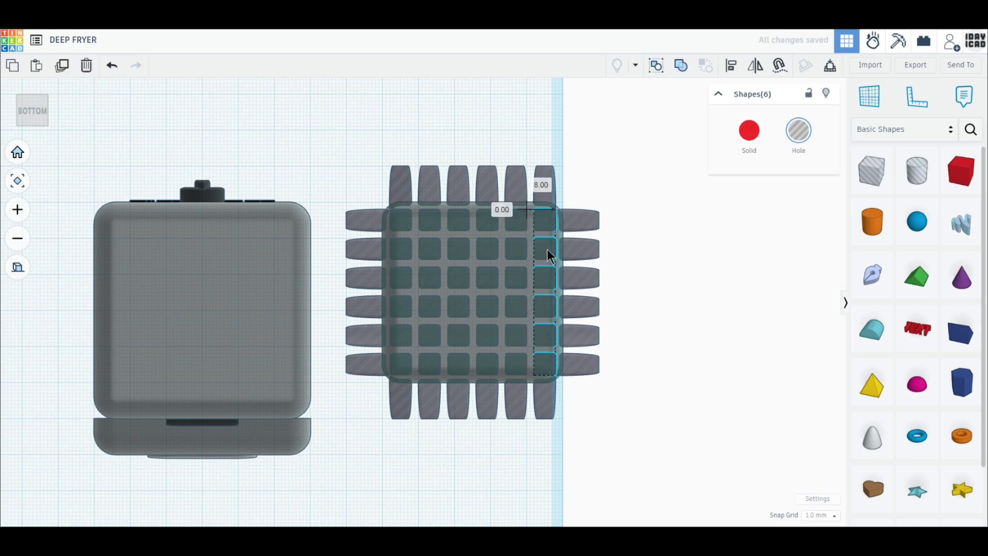
Step: Select the small container with all its hole bars and group them to cut out the basket mesh
click(33, 93)
click(33, 97)
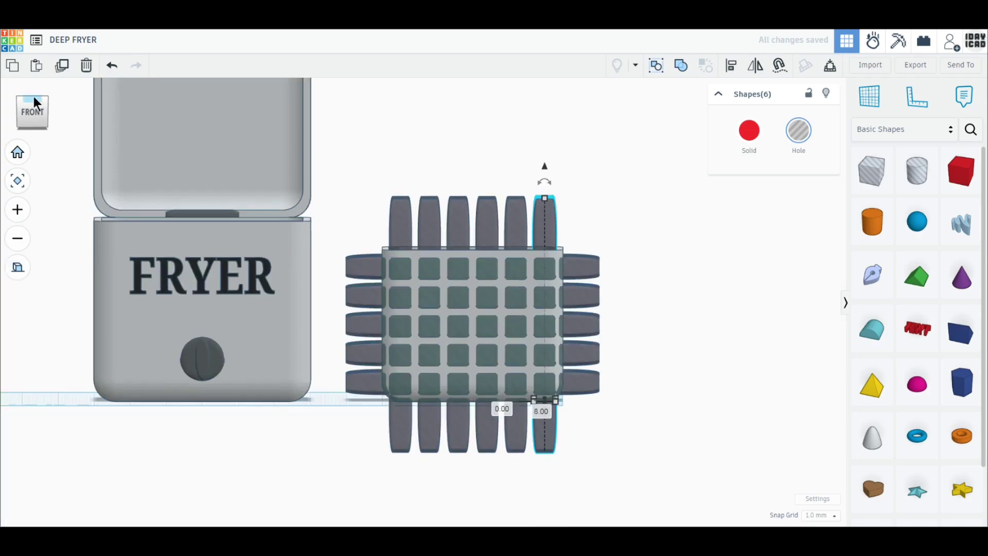
click(662, 484)
drag(663, 484, 379, 202)
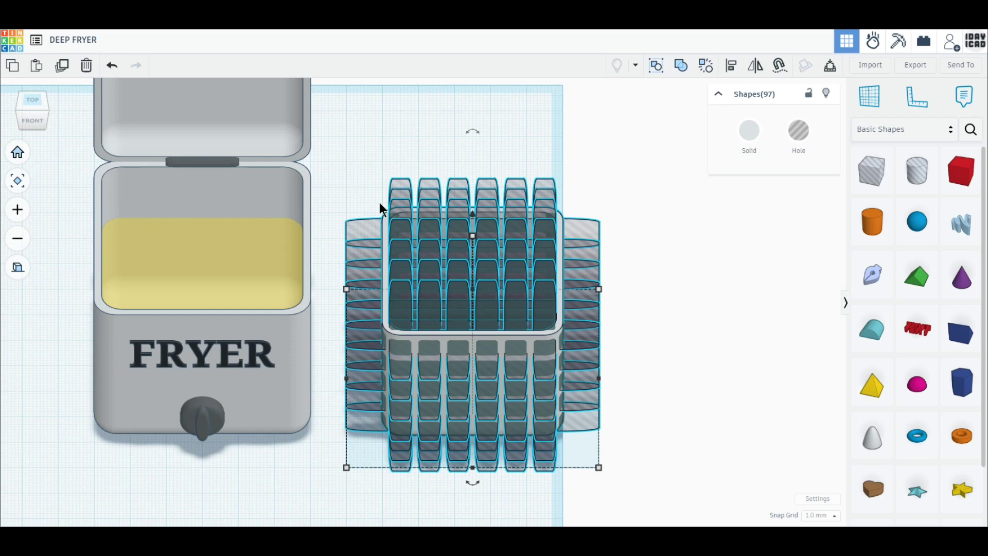
click(682, 72)
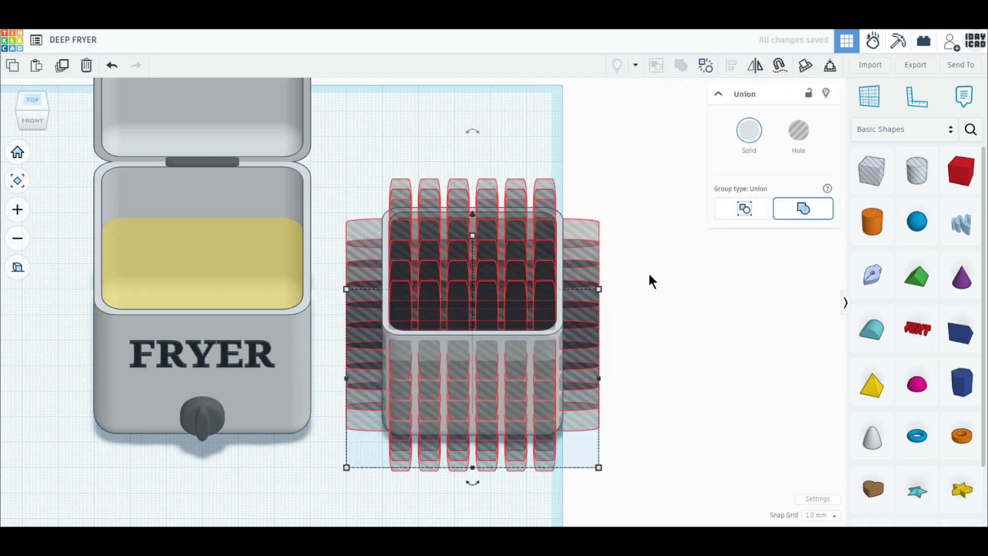
Step: Place a cylinder beside the fryer basket and set its base to 10 mm by 10 mm
middle_drag(723, 383, 532, 323)
click(881, 239)
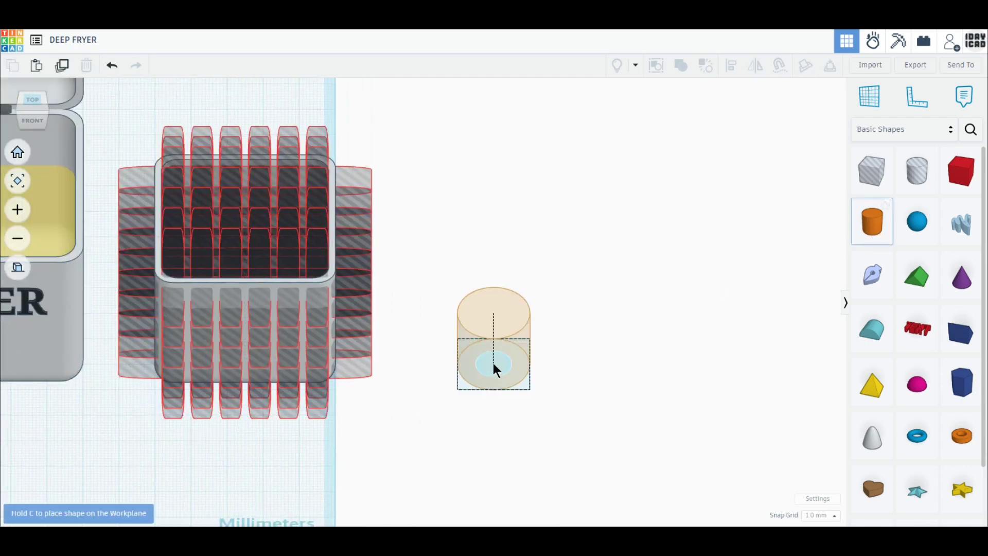
click(493, 366)
mouse_move(529, 391)
click(493, 421)
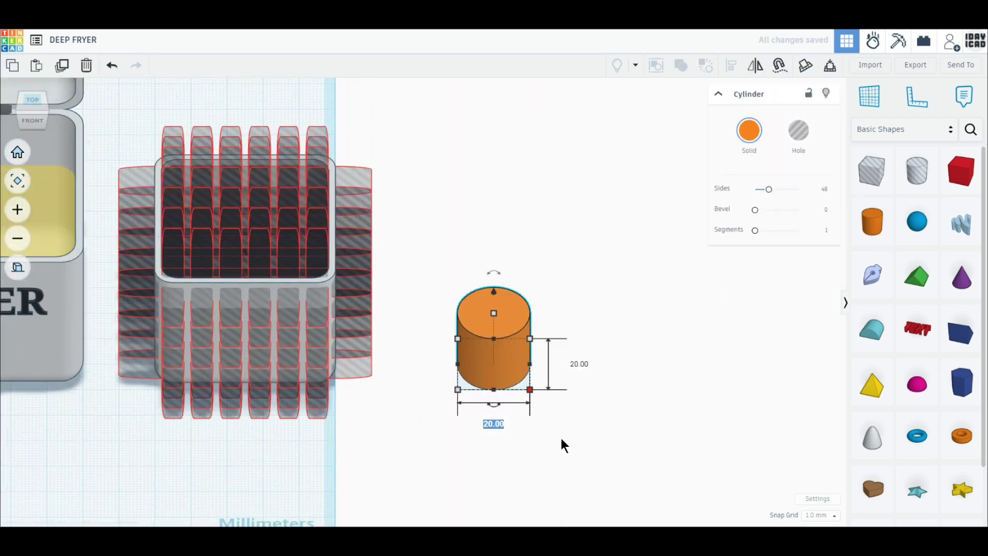
text(10)
key(Return)
click(543, 363)
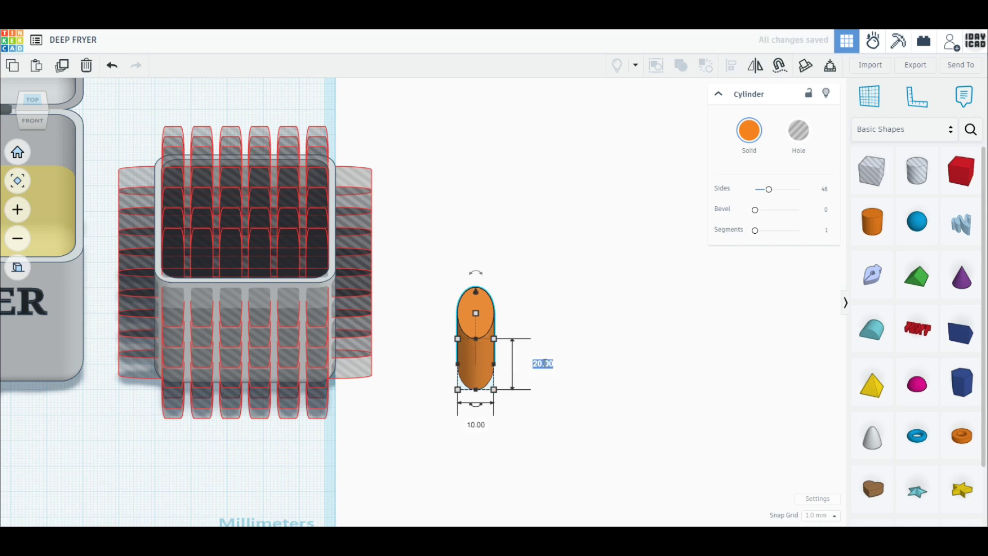
text(10)
key(Return)
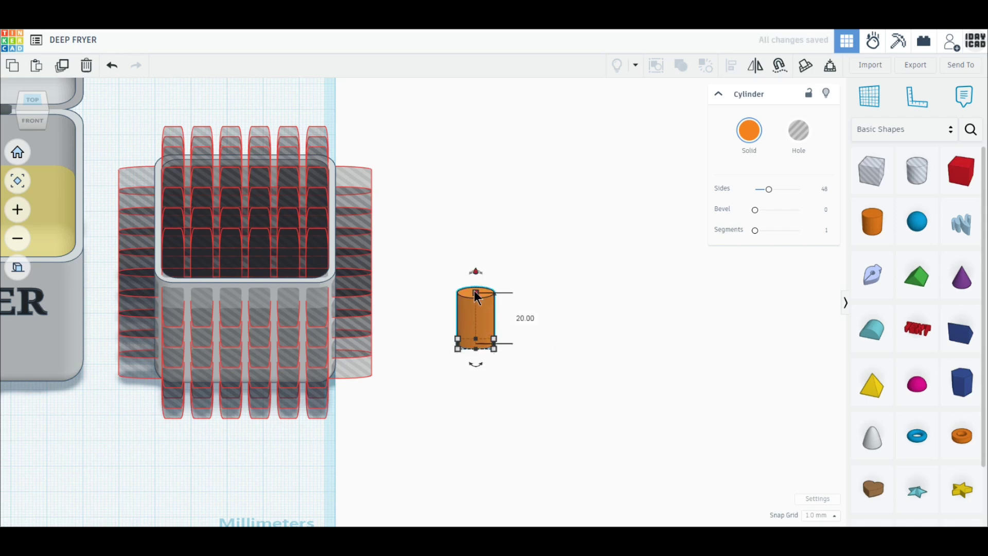
Step: Set the cylinder's height to 40 mm and round it with 128 sides, a 2.5 bevel and 10 segments
click(532, 317)
text(50)
key(Return)
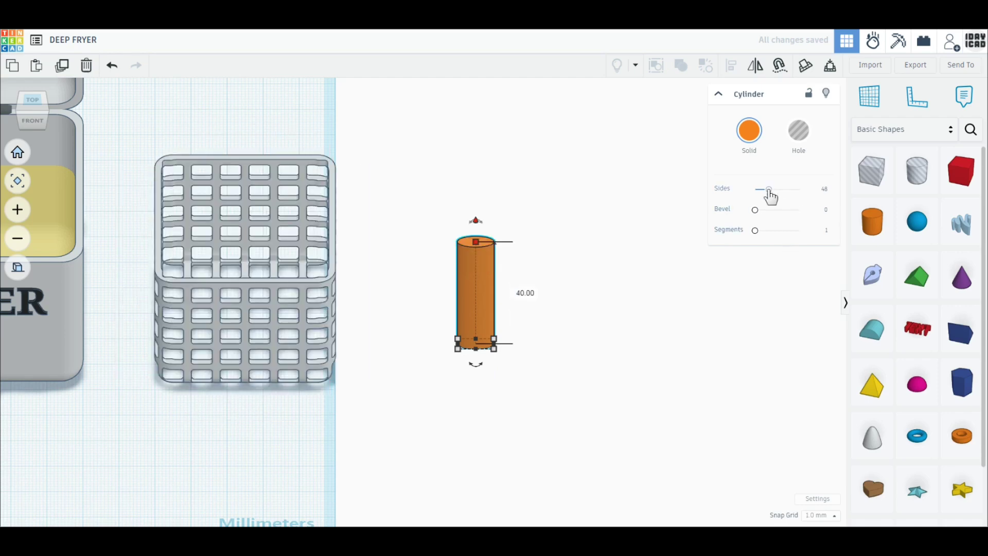
drag(769, 190, 841, 191)
drag(755, 210, 844, 218)
drag(755, 230, 858, 227)
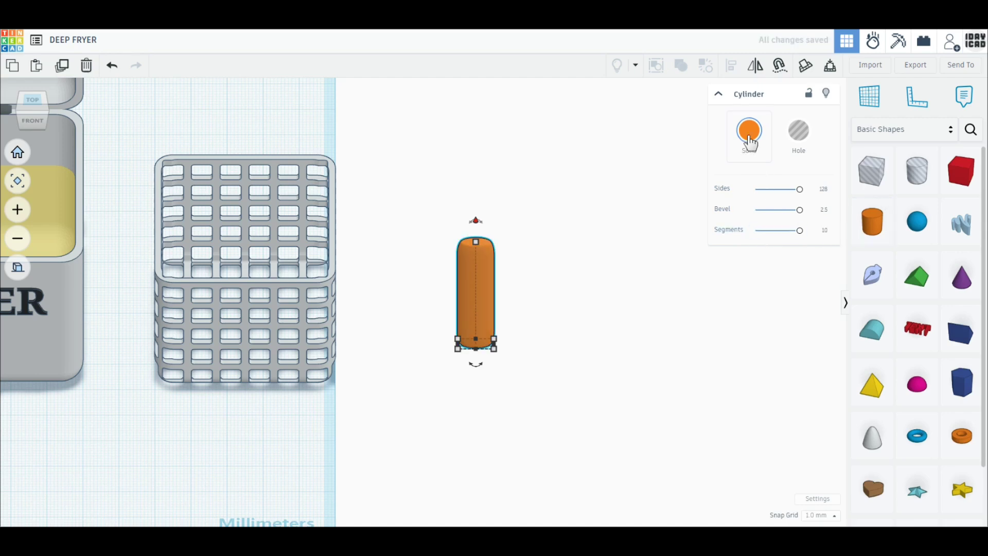
Step: Colour the rounded cylinder dark gray and the mesh basket white
click(750, 144)
click(862, 239)
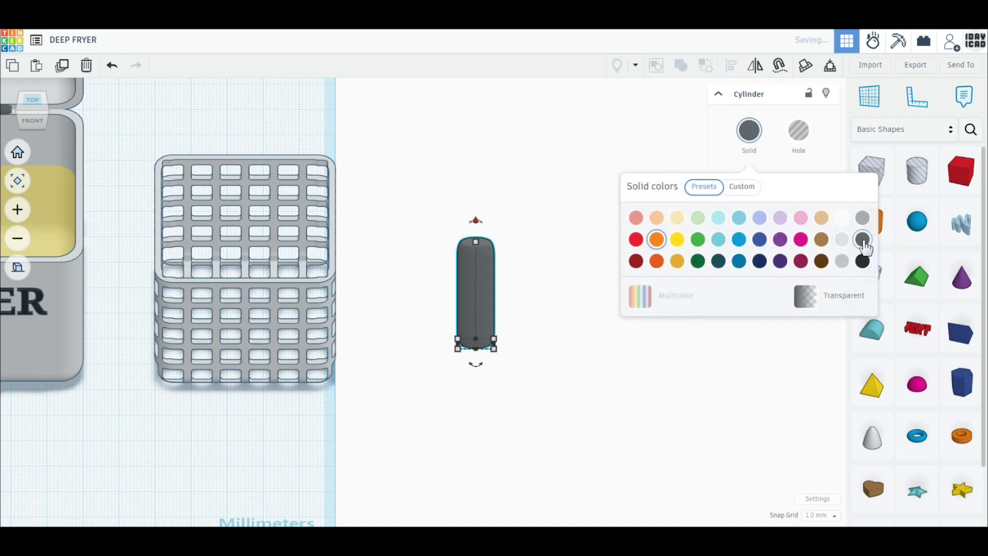
click(318, 288)
click(749, 133)
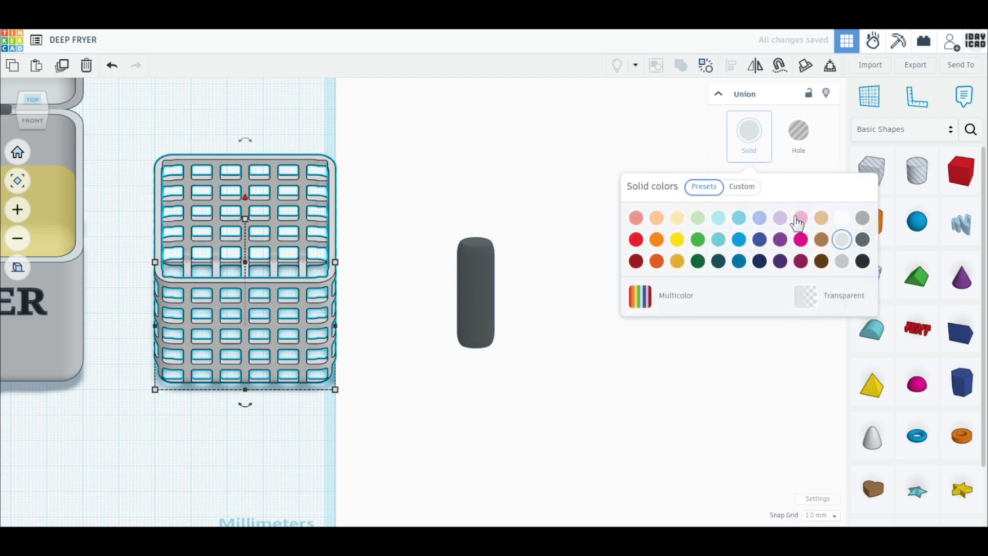
click(840, 218)
Step: Rotate the dark gray cylinder 90° so it lies horizontally, parallel to the basket's side wall
right_drag(588, 379, 442, 315)
click(445, 315)
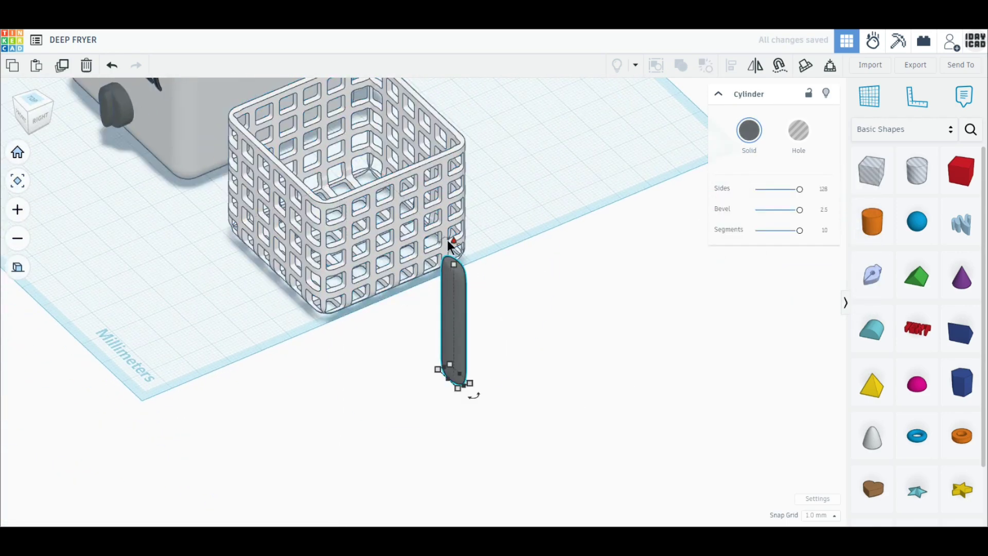
drag(449, 246, 406, 322)
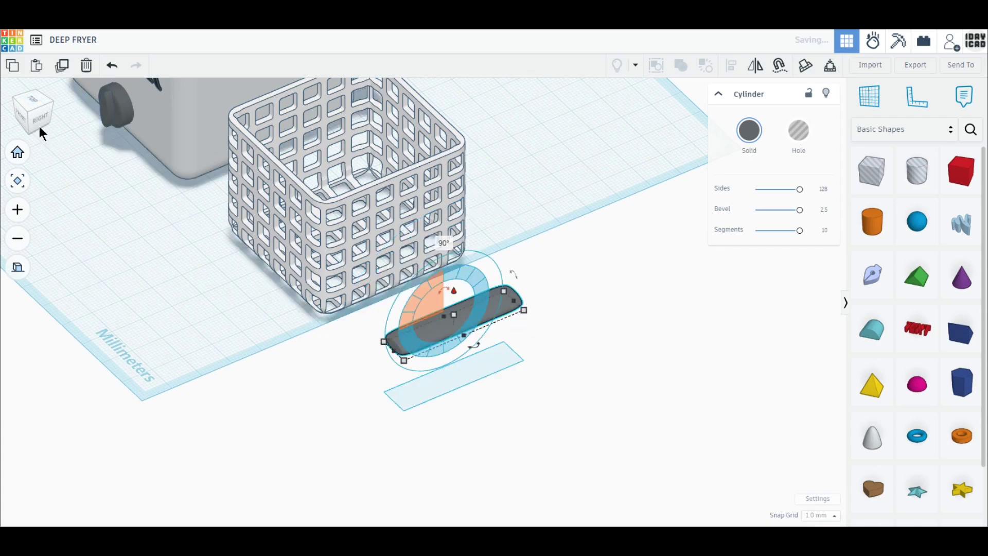
Step: Move the cylinder 64 mm left and 35 mm forward, centred on the basket's front wall, and raise it near the rim as a handle
click(34, 102)
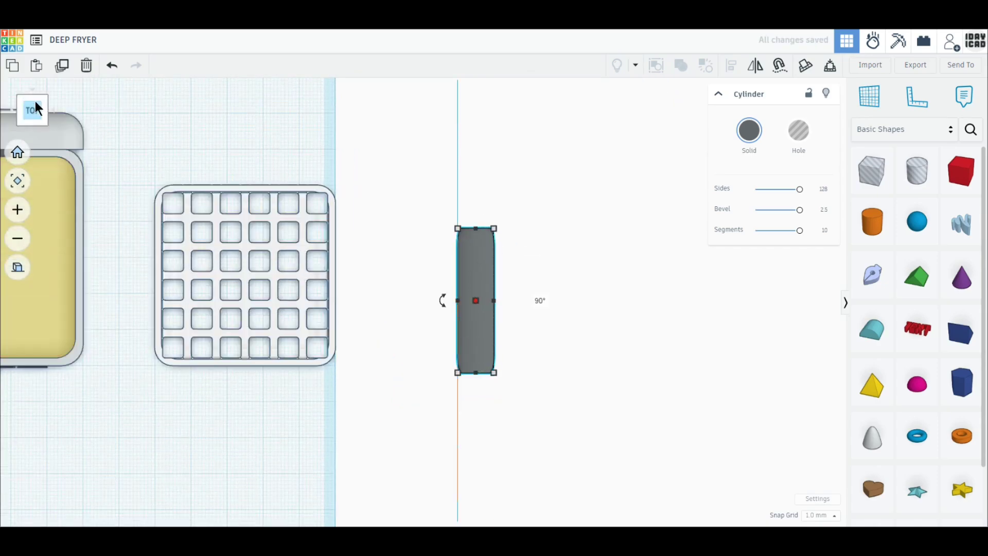
drag(479, 263, 250, 385)
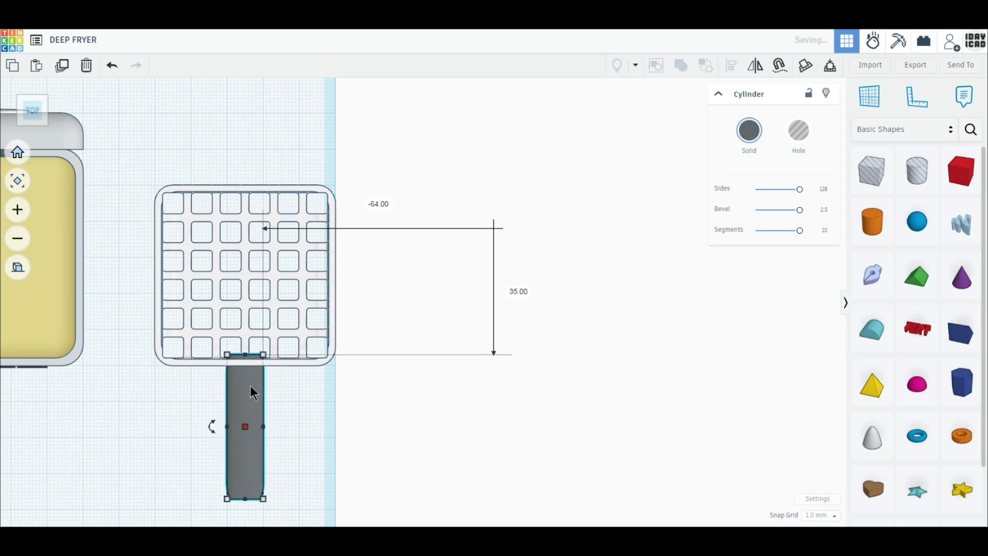
click(51, 107)
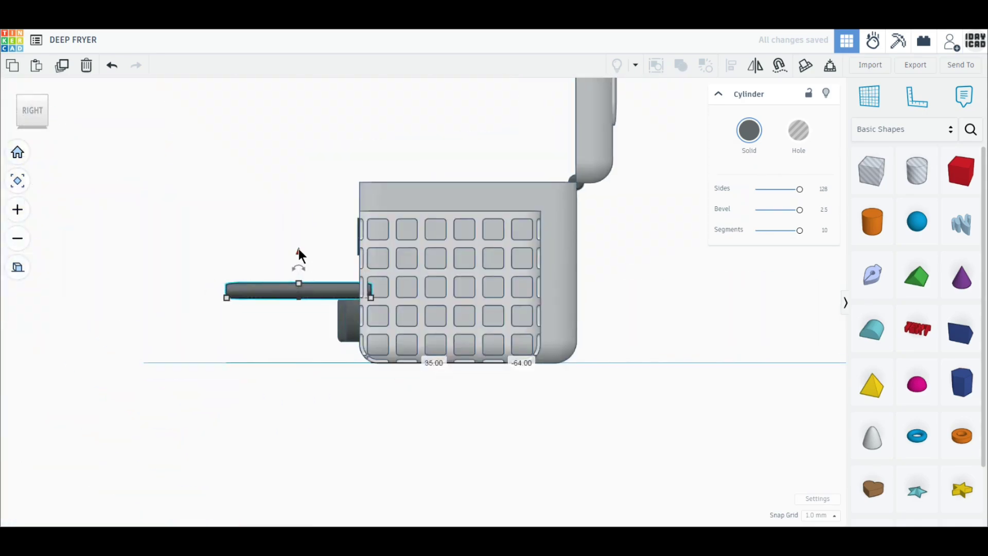
drag(299, 248, 296, 174)
right_drag(295, 174, 272, 230)
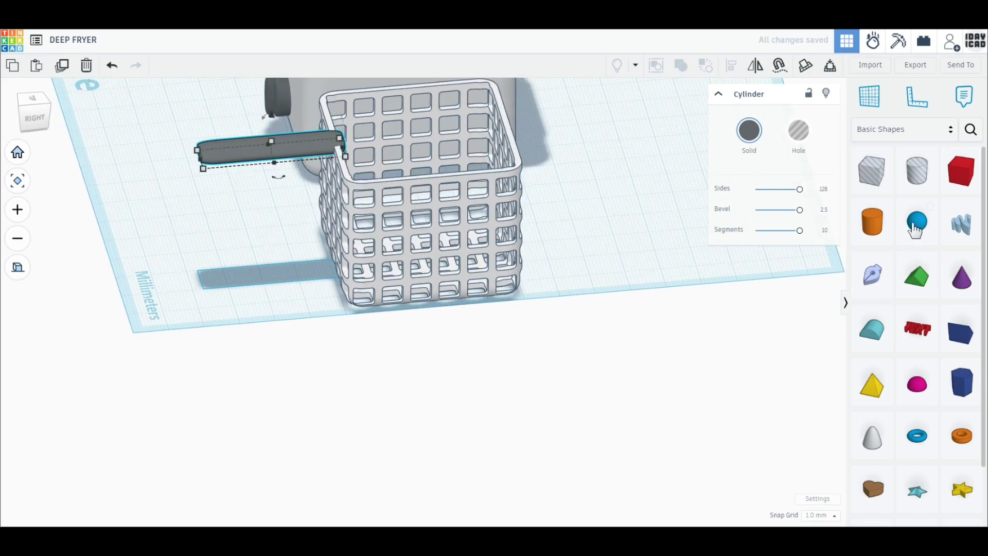
Step: Place a sphere beside the basket, narrow its base to 8 mm by 8 mm, and duplicate it with the copy rotated 90°
click(652, 250)
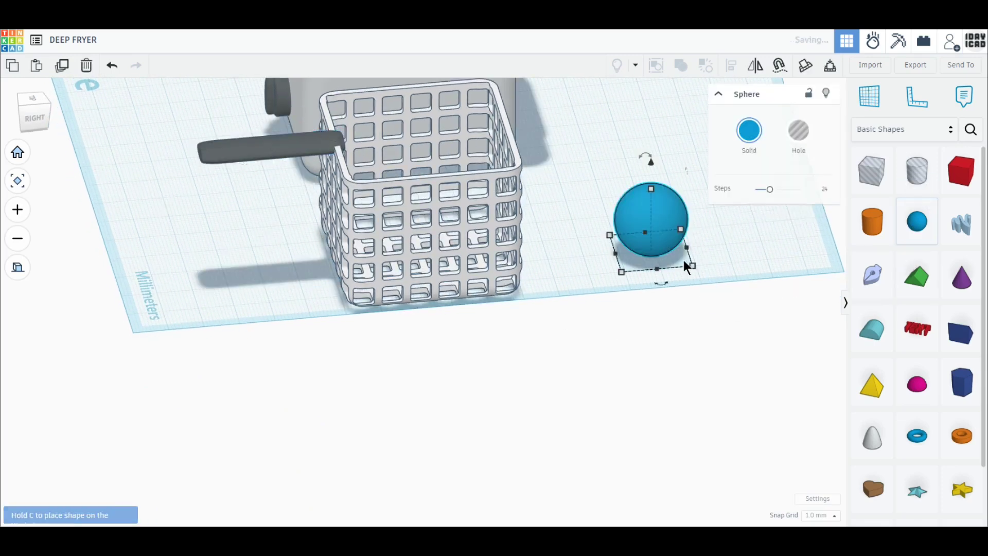
drag(683, 261, 644, 246)
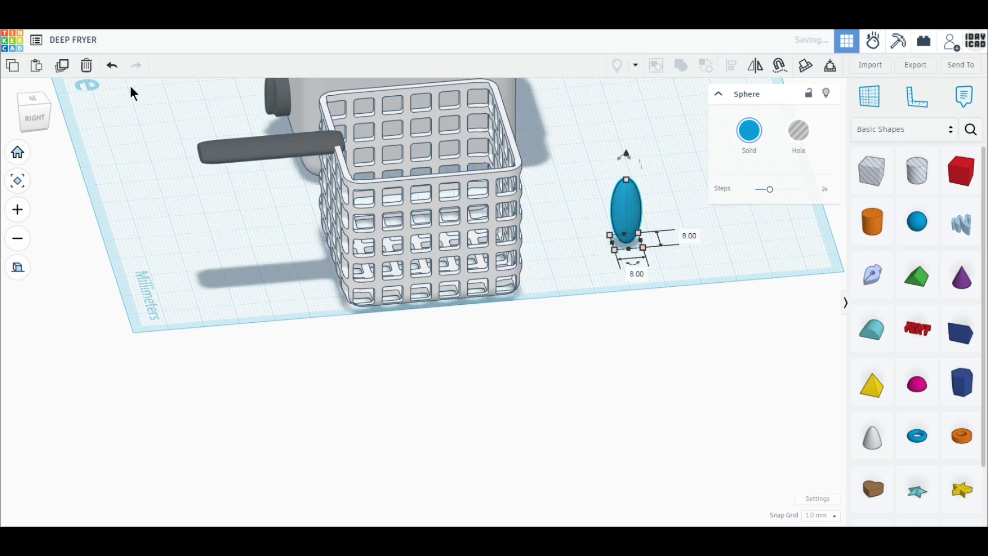
click(62, 70)
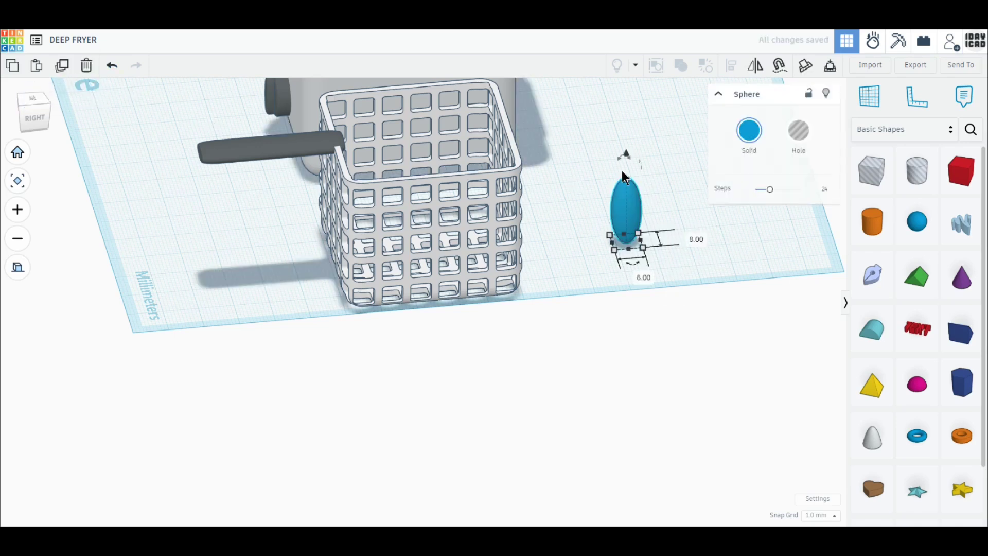
drag(626, 154, 668, 196)
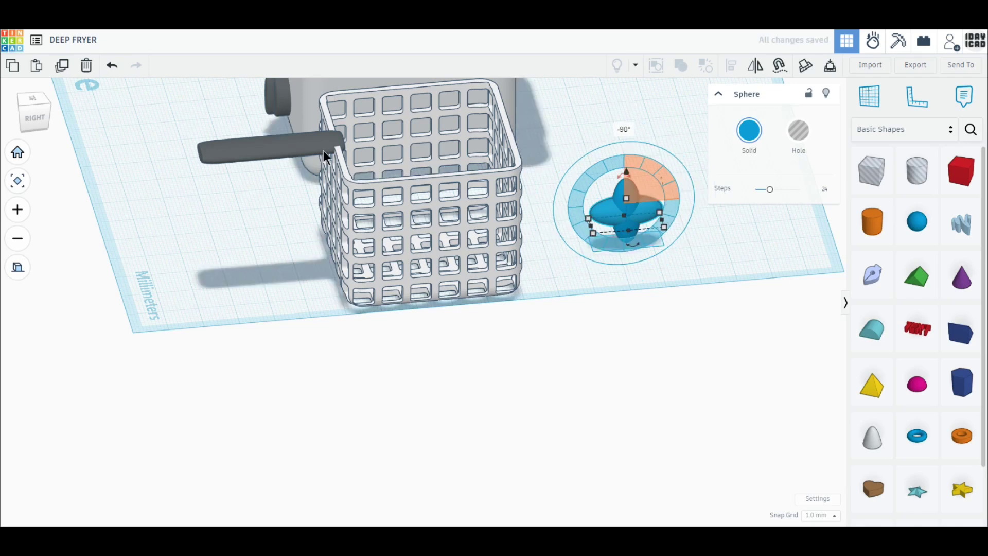
Step: Duplicate the narrowed sphere three more times, turning the copies to different angles to build a lumpy cluster
click(62, 71)
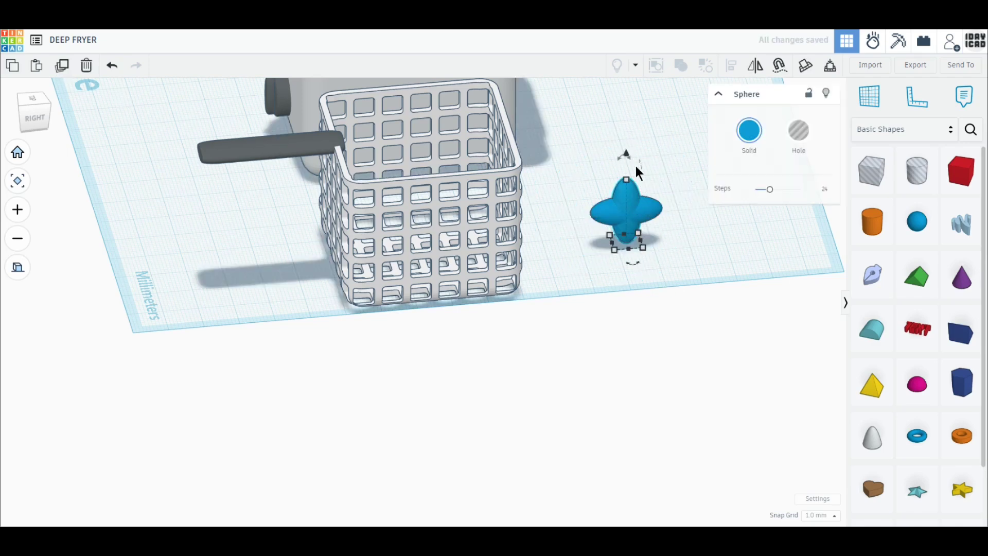
drag(637, 167, 597, 249)
click(61, 71)
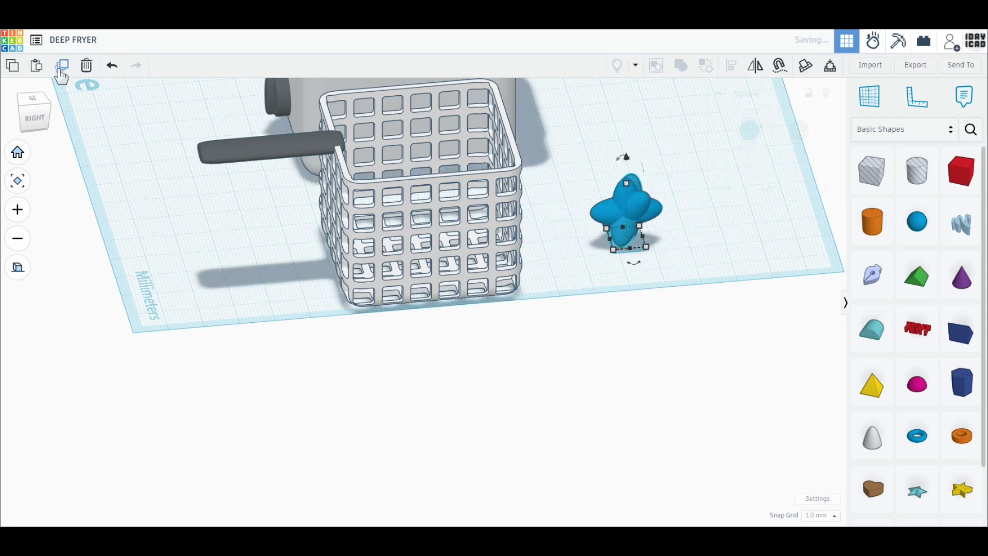
drag(639, 166, 665, 191)
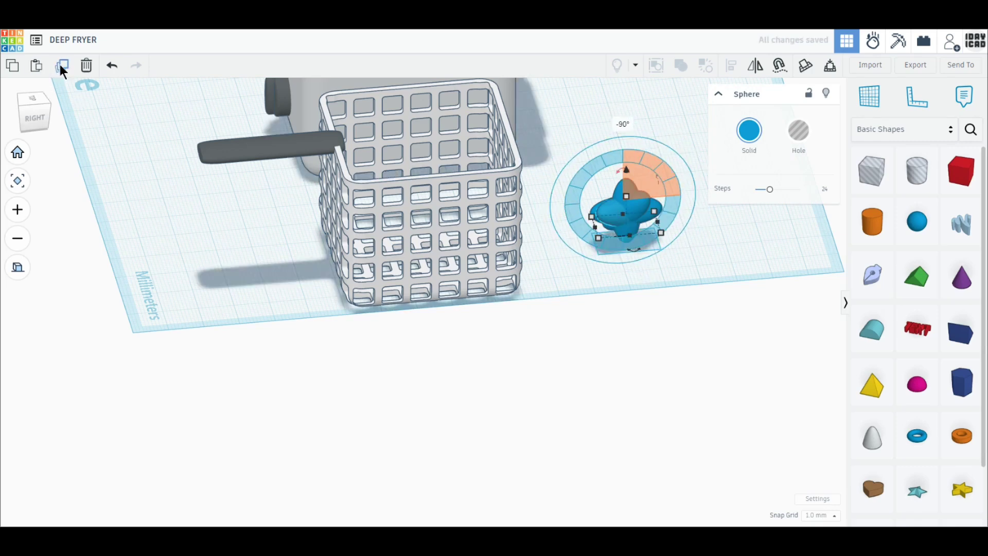
click(62, 70)
Step: Select all five narrowed spheres and shrink the cluster to 12 mm high and about 16 mm across
drag(697, 304, 576, 145)
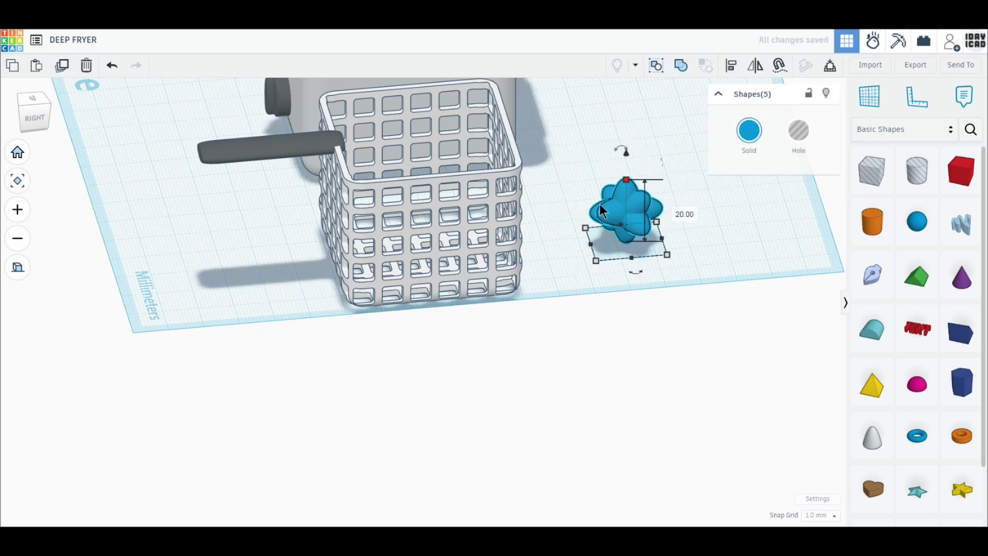
drag(626, 180, 629, 205)
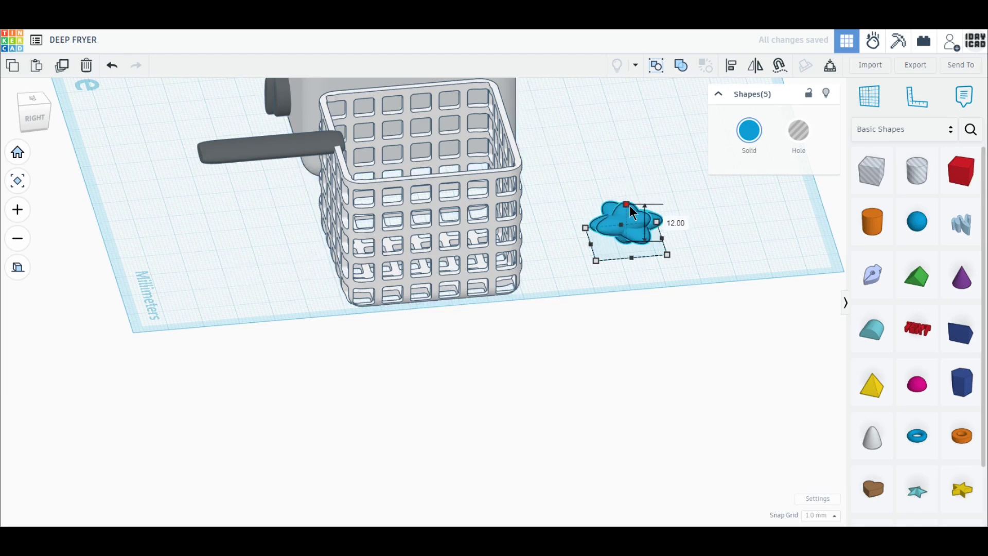
drag(595, 261, 611, 256)
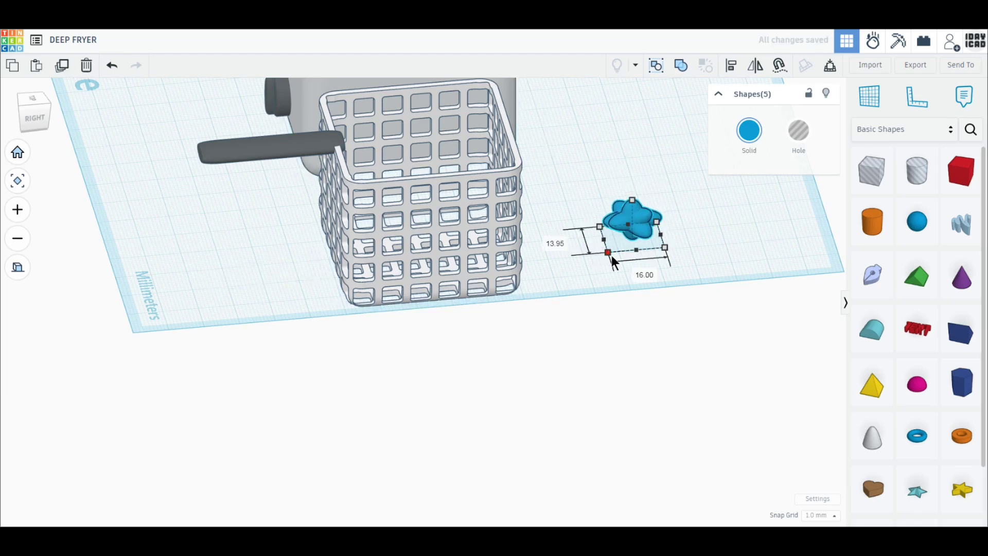
Step: Duplicate the five-sphere cluster, rotate the copy 135°, and select all ten shapes
click(60, 67)
drag(627, 172, 658, 221)
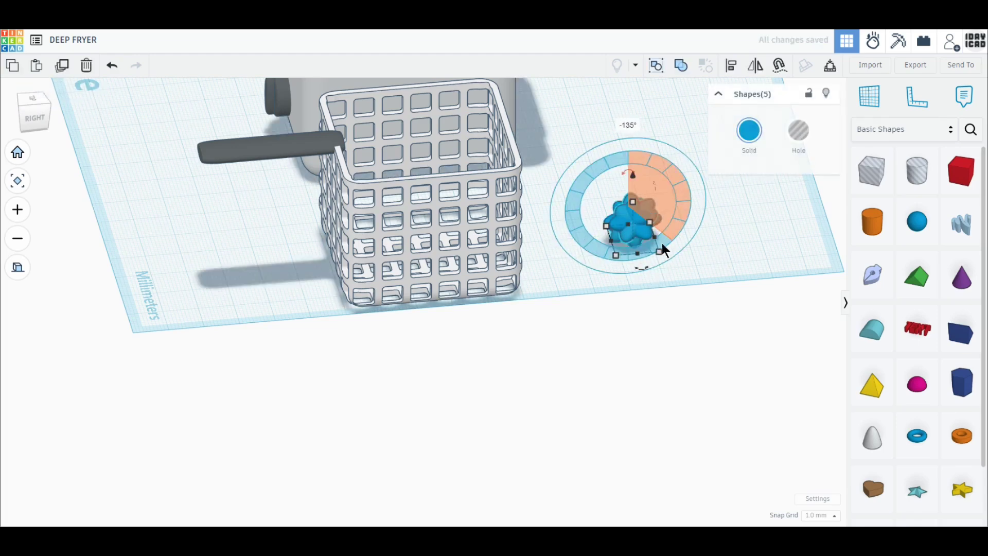
drag(593, 166, 721, 256)
Step: Set the base of the ten-shape cluster to 16 mm by 16 mm
middle_drag(721, 255, 601, 301)
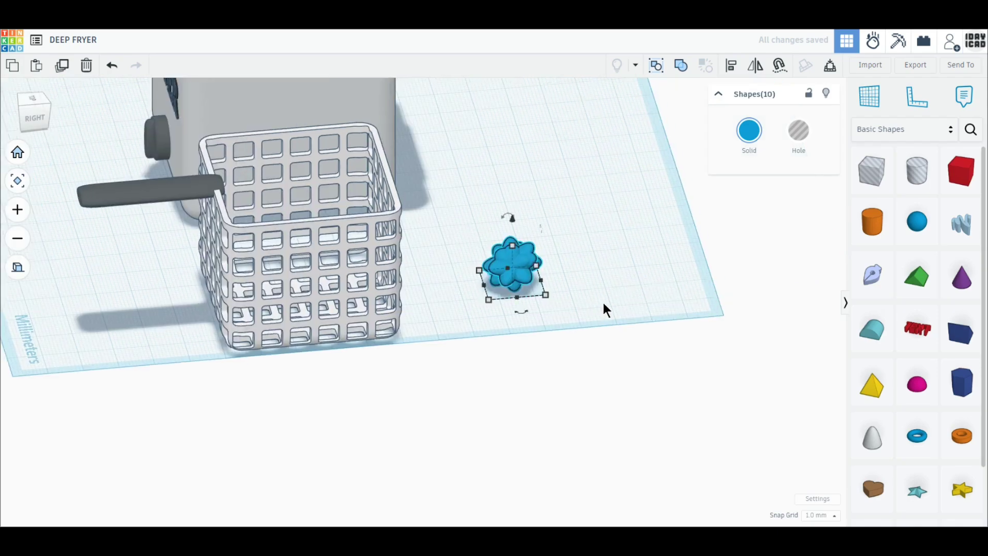
right_drag(602, 300, 603, 344)
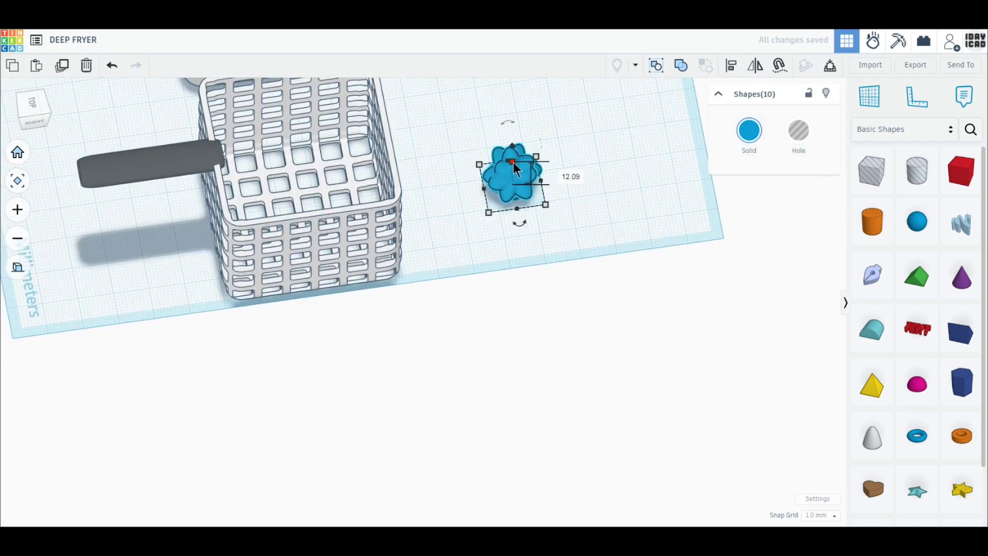
drag(514, 175, 521, 165)
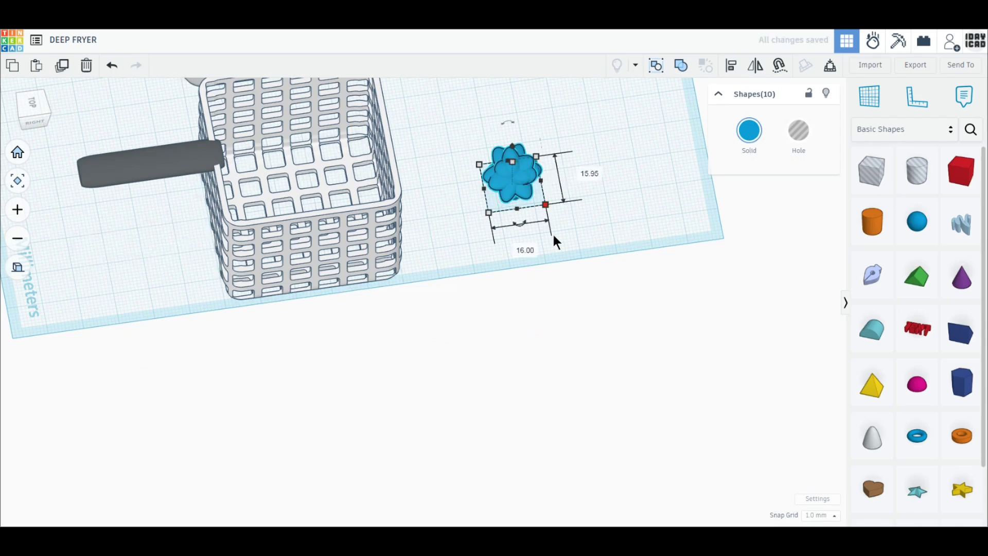
click(524, 249)
text(16)
key(Tab)
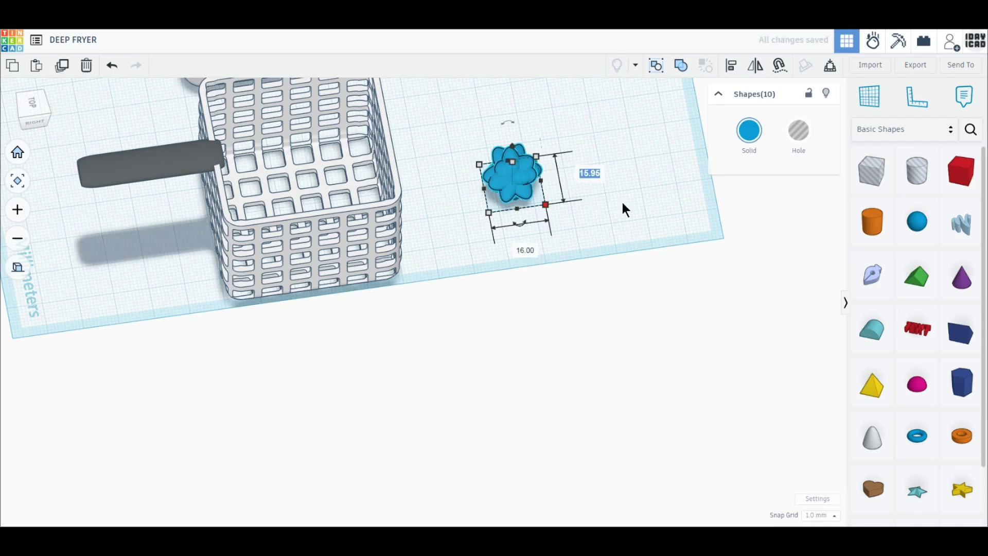
text(16)
key(Return)
click(556, 240)
Step: Duplicate the ten-shape cluster, rotate the copy 45° about the vertical axis, and duplicate it once more
click(515, 190)
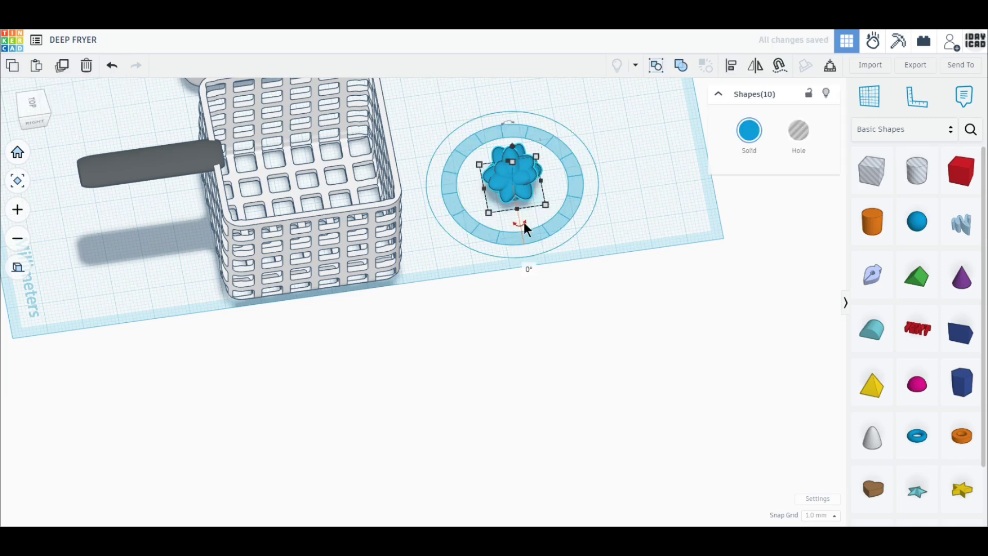
drag(524, 223, 497, 204)
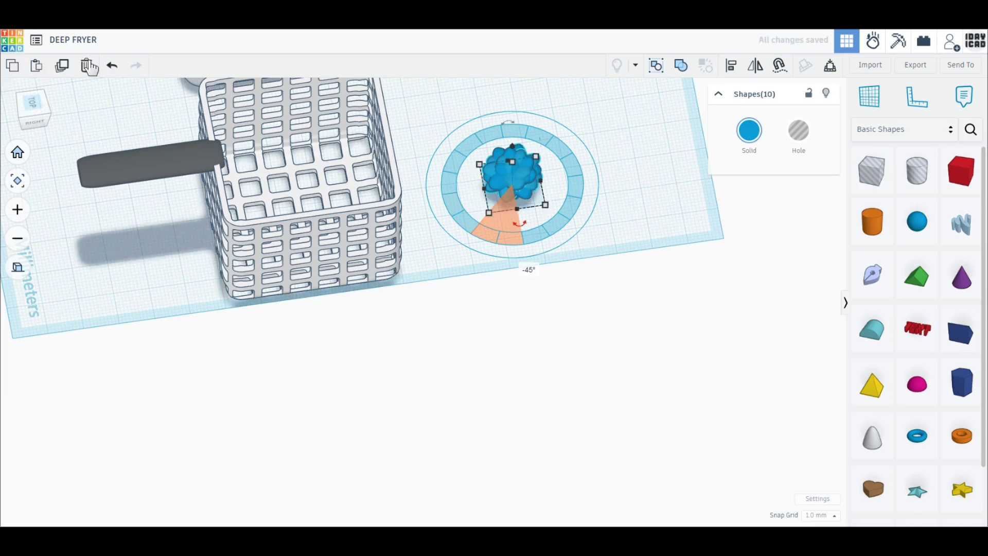
click(63, 67)
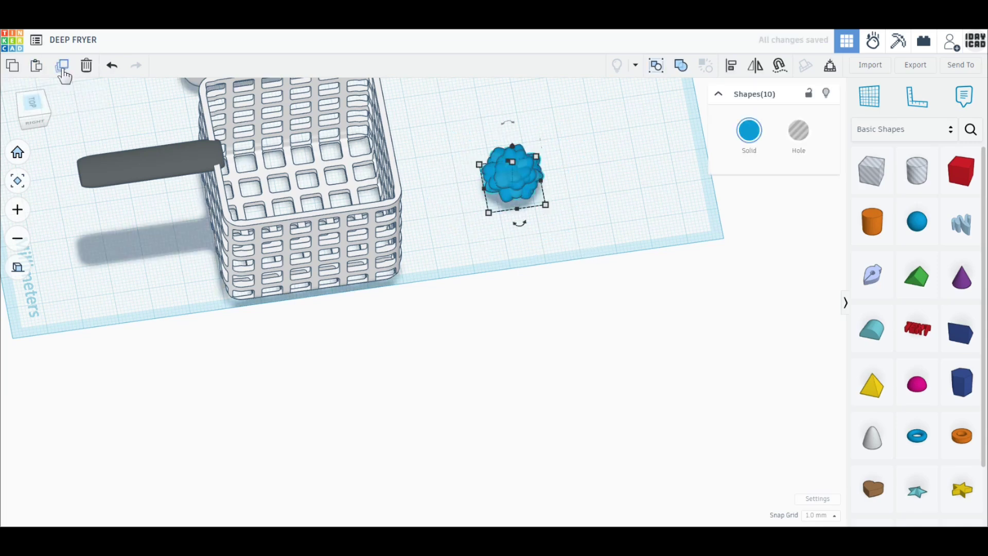
Step: Select all 30 shapes of the cluster and tilt them together by 22.5°
click(579, 231)
right_drag(562, 234, 536, 178)
drag(515, 274, 595, 328)
click(568, 311)
mouse_move(545, 274)
mouse_down()
mouse_move(554, 264)
mouse_move(542, 277)
mouse_move(538, 268)
mouse_move(560, 254)
mouse_move(560, 262)
mouse_up()
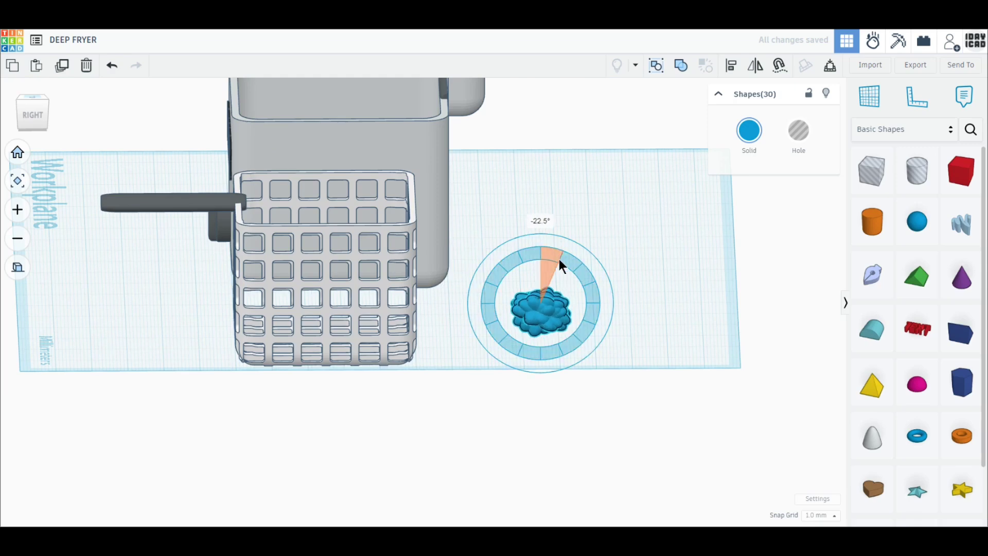
Step: Colour the 30-shape cluster golden yellow and select all of its shapes
click(749, 130)
click(677, 261)
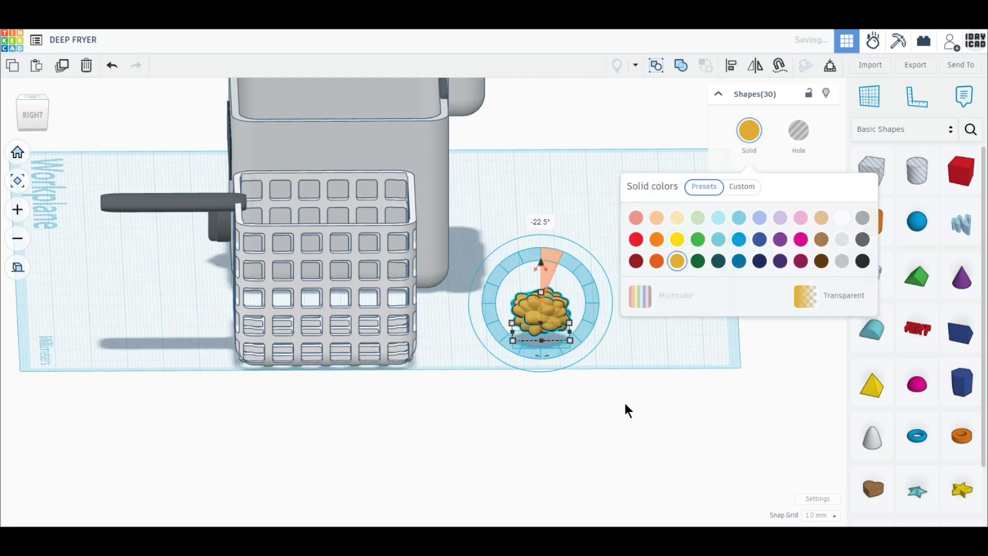
drag(624, 404, 509, 264)
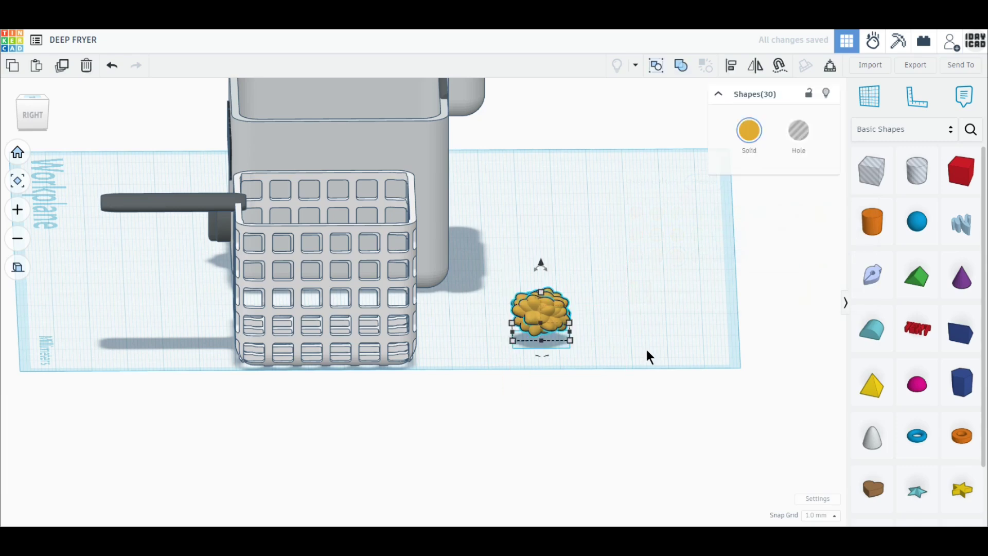
Step: Combine the 30 golden shapes into one union group and place it in the basket's far corner on the handle side
click(681, 66)
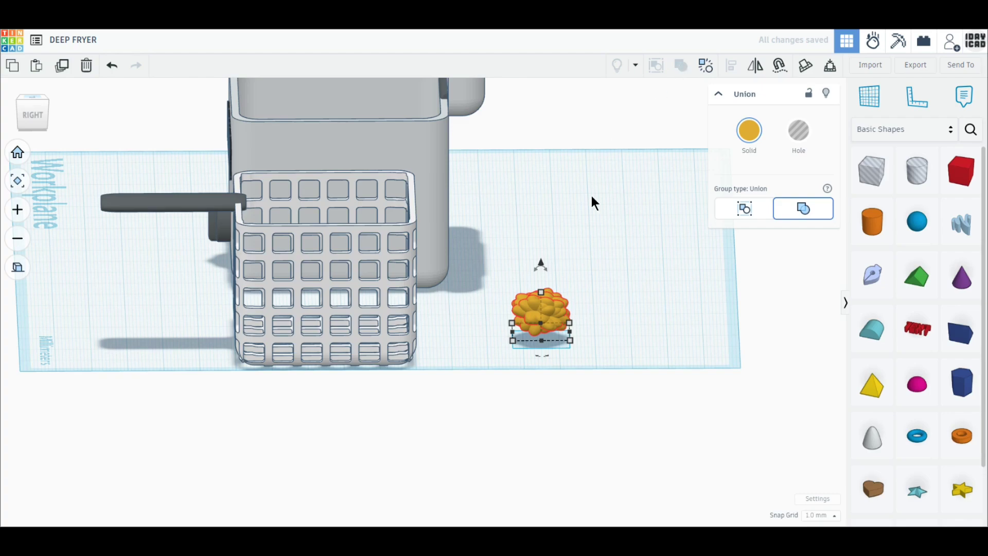
right_drag(591, 207, 570, 406)
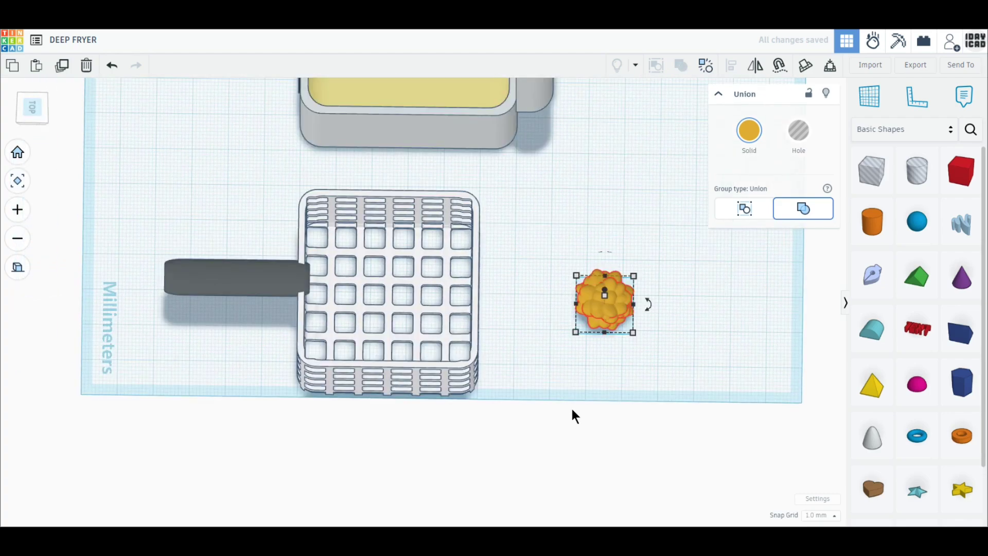
click(32, 109)
middle_drag(379, 280, 435, 319)
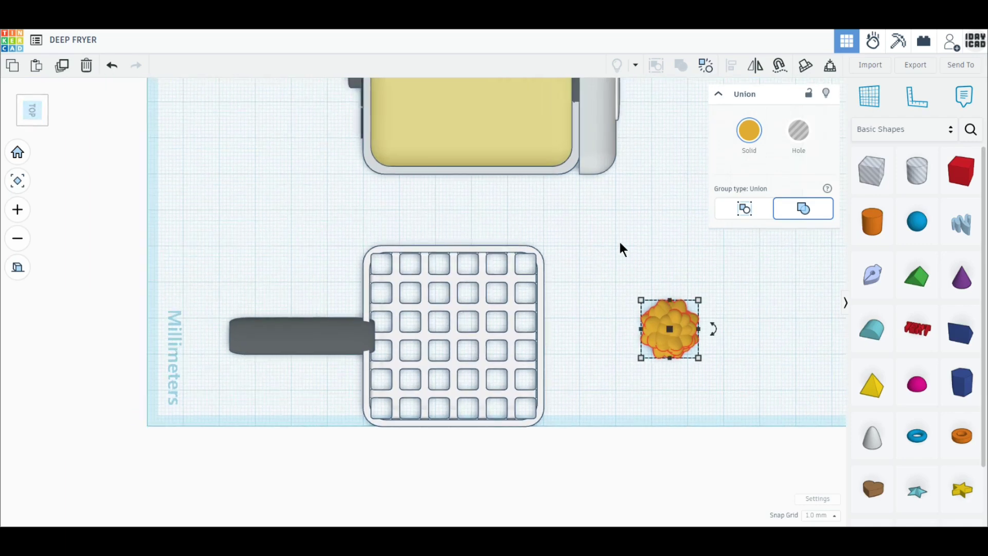
click(593, 252)
click(667, 329)
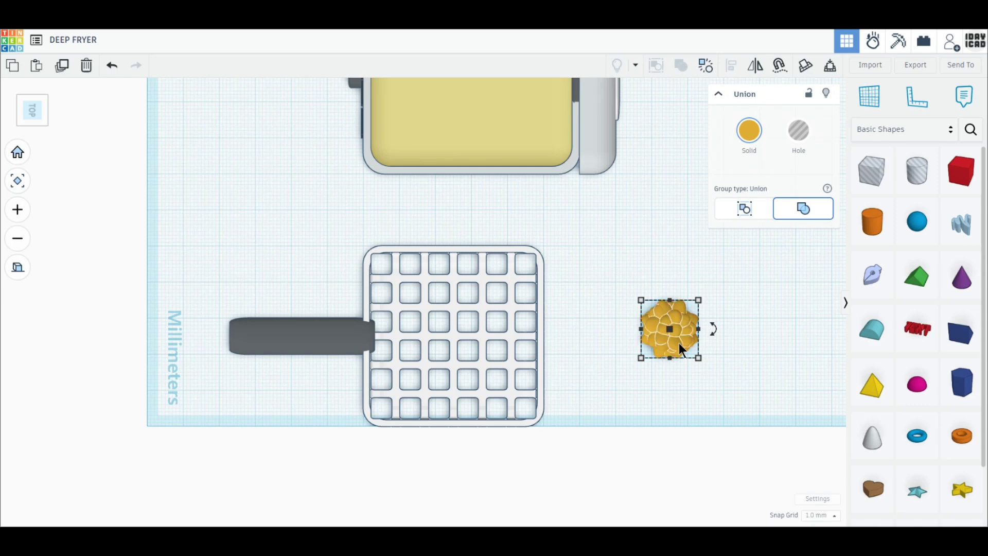
drag(678, 342, 410, 298)
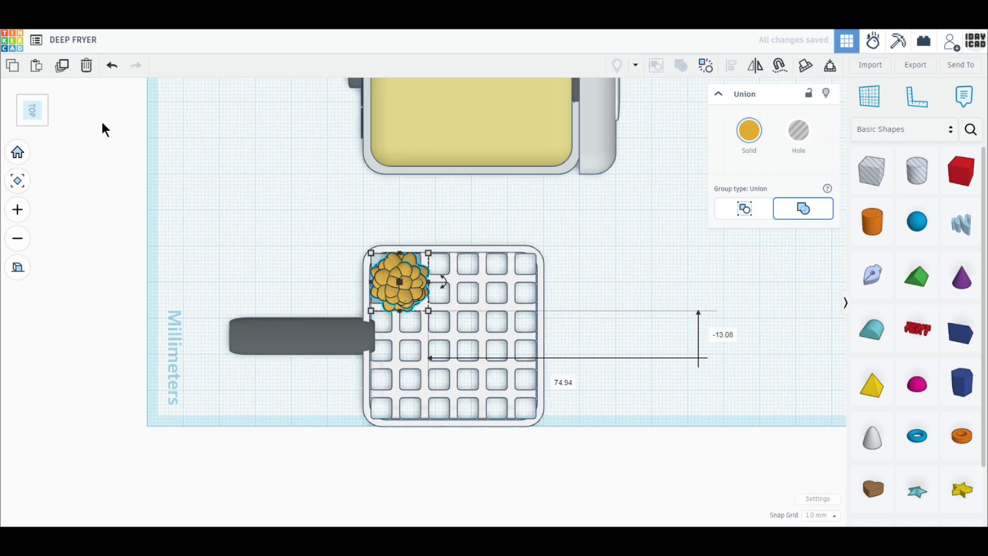
Step: Duplicate the fried piece repeatedly and spread the copies over the basket floor until there are five pieces
click(62, 66)
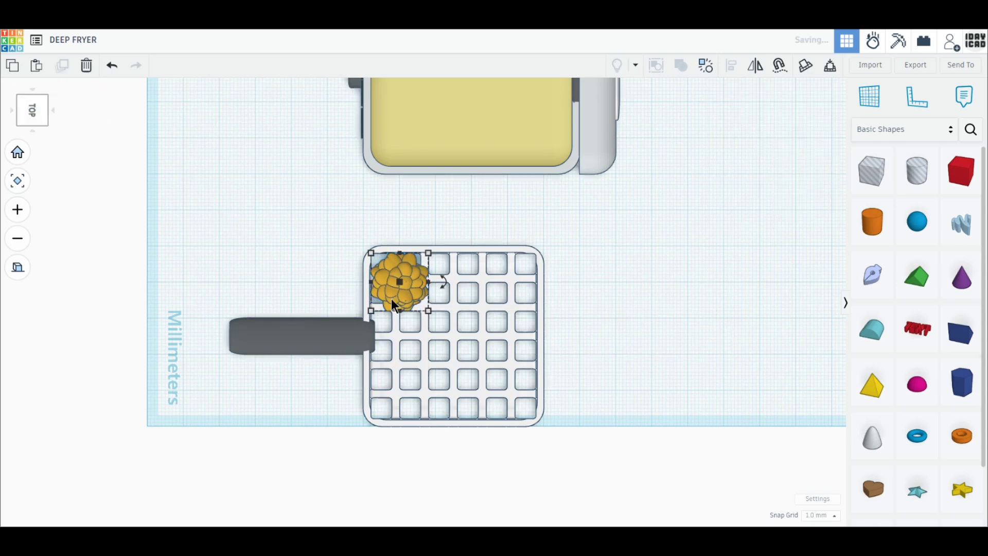
drag(410, 298, 468, 299)
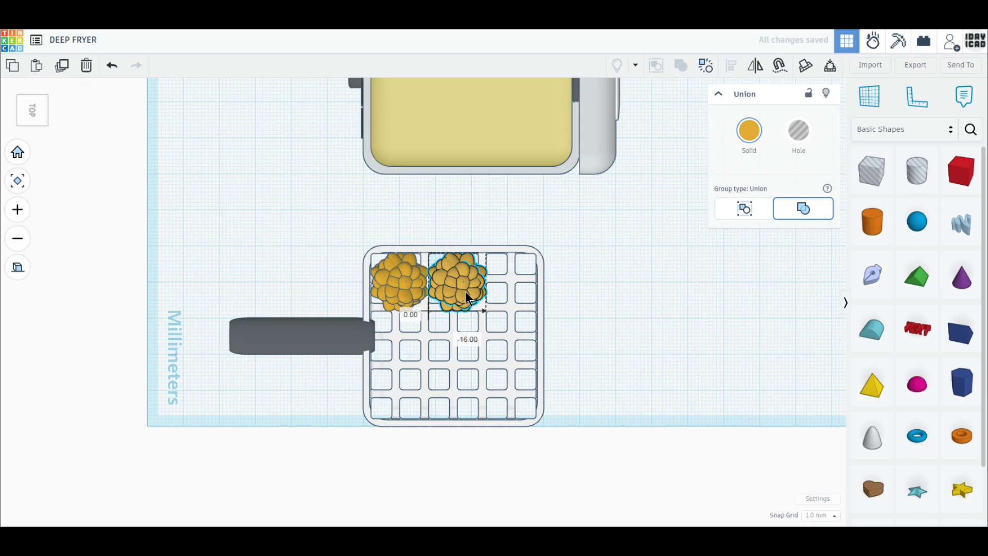
drag(469, 297, 516, 340)
click(62, 65)
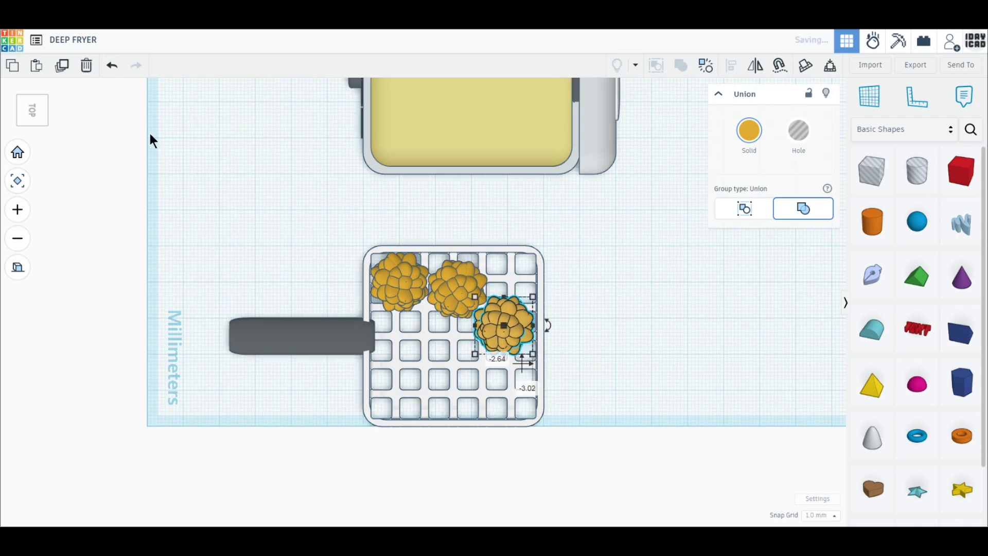
click(61, 66)
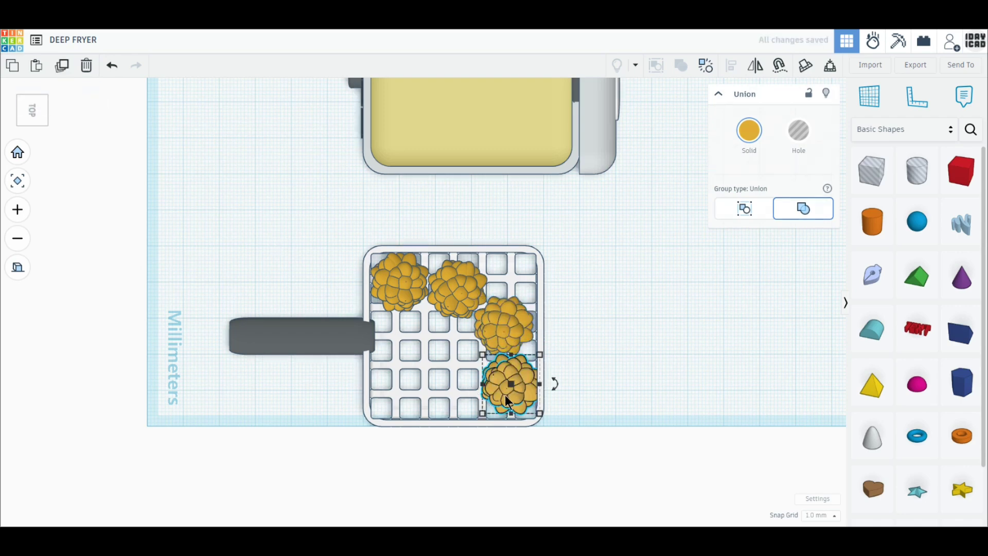
drag(508, 401, 447, 332)
click(61, 66)
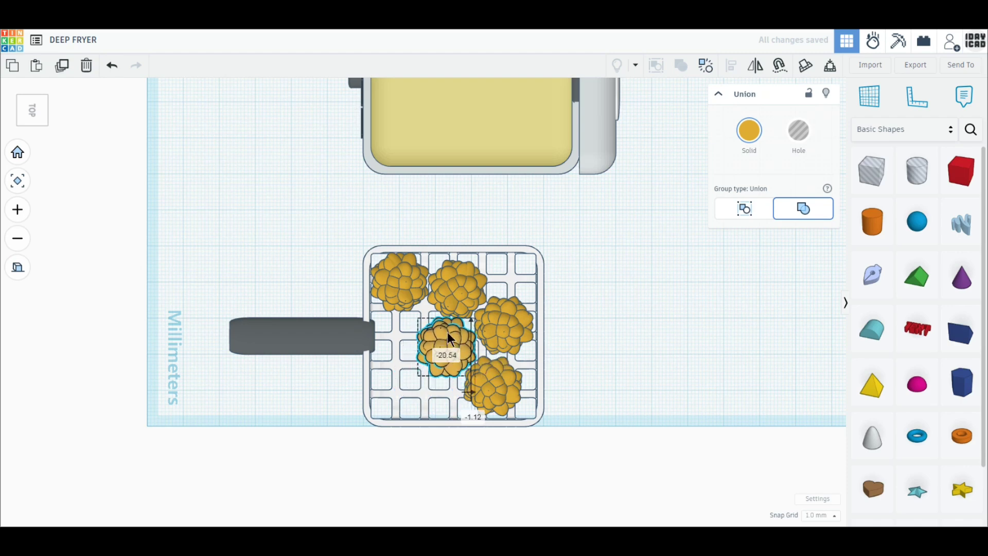
Step: Add a sixth fried piece in the basket's empty near corner on the handle side, undoing the misplaced move
click(65, 72)
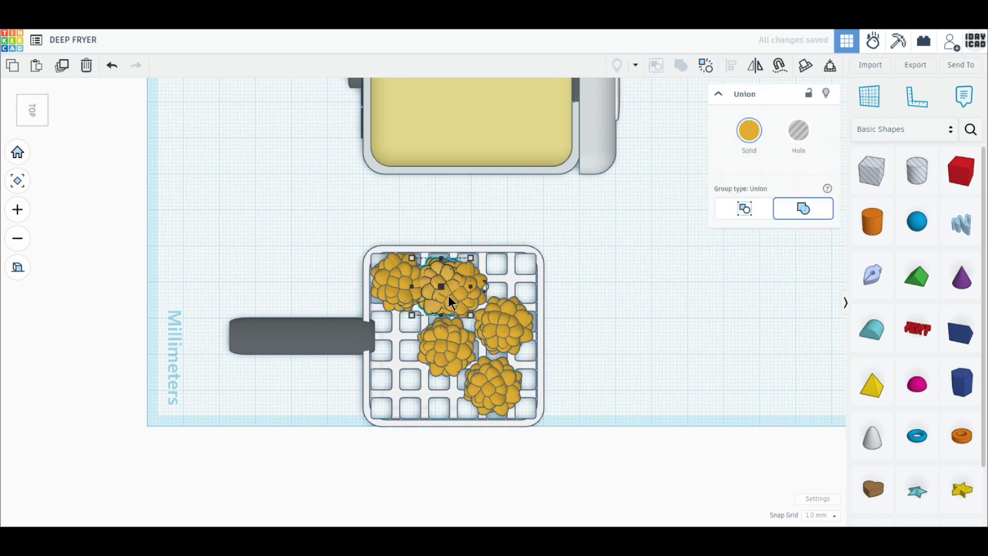
drag(449, 295, 421, 366)
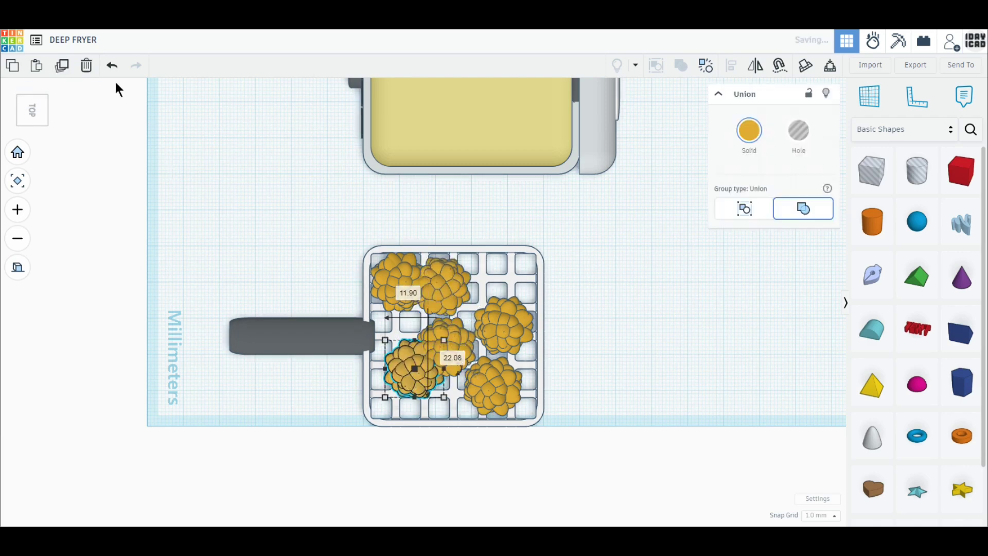
click(112, 65)
drag(428, 267, 389, 369)
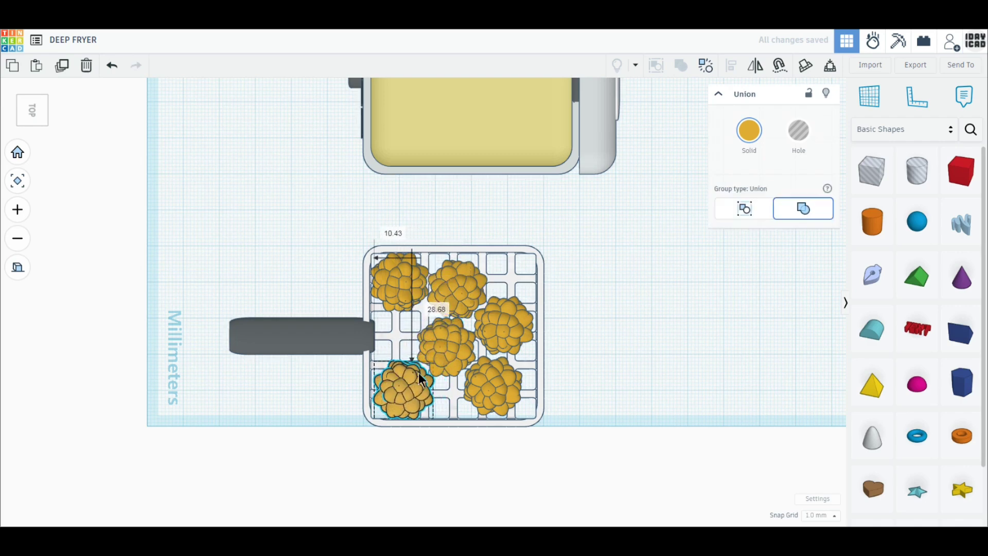
Step: Select all six fried pieces in the basket and duplicate them in place
click(617, 453)
click(418, 386)
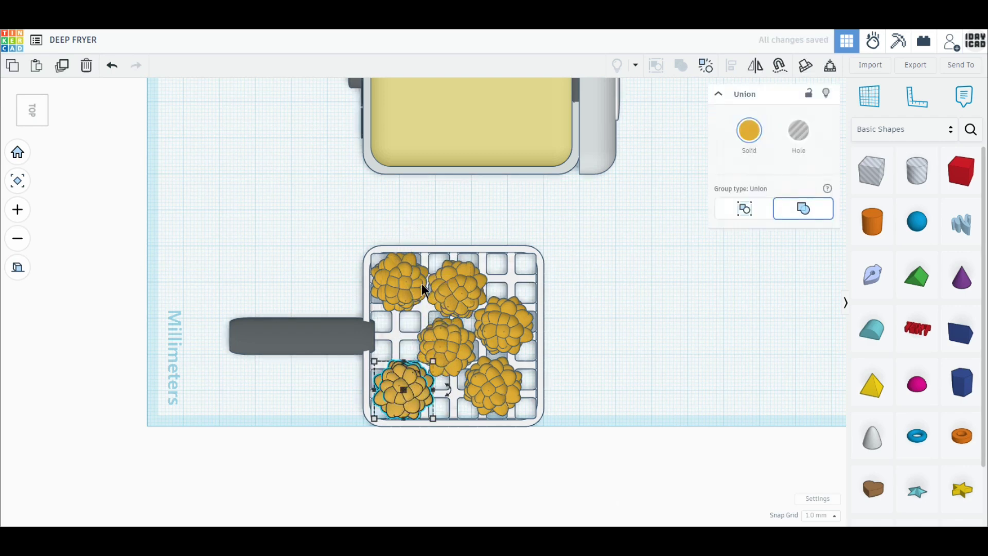
shift+click(421, 283)
shift+click(457, 291)
shift+click(447, 349)
shift+click(500, 330)
shift+click(492, 384)
right_drag(593, 413, 475, 361)
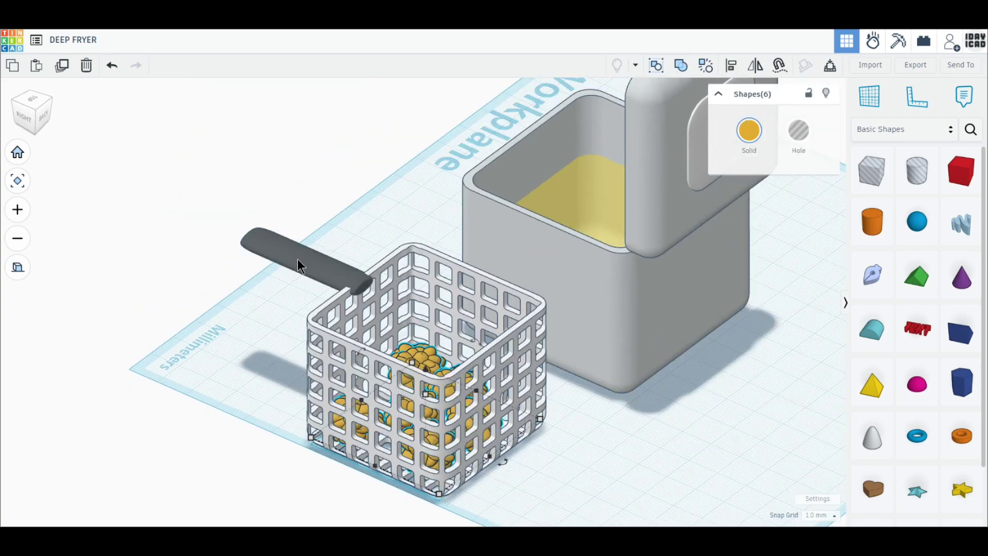
click(62, 66)
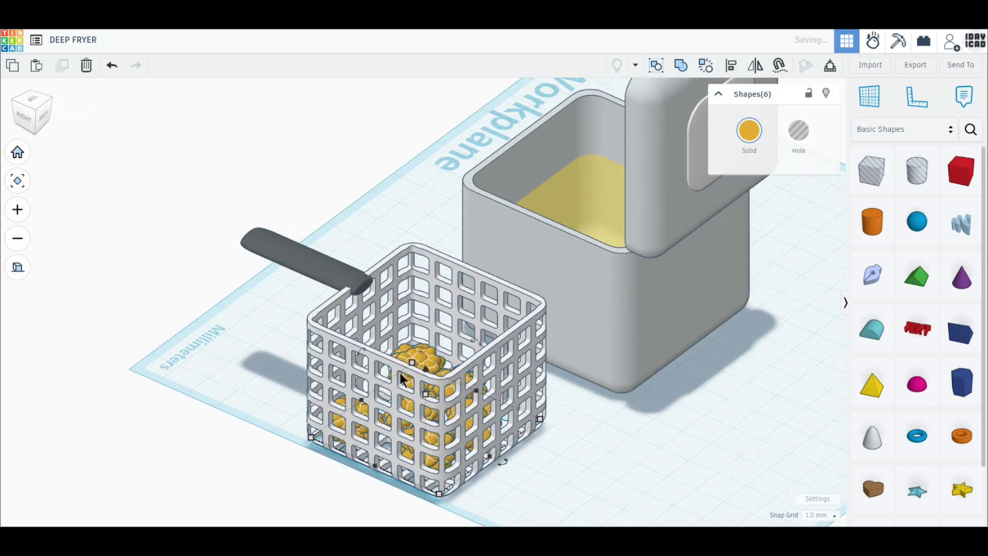
Step: Raise the six duplicated pieces into a second layer and rotate that layer about the vertical axis within the basket
click(27, 116)
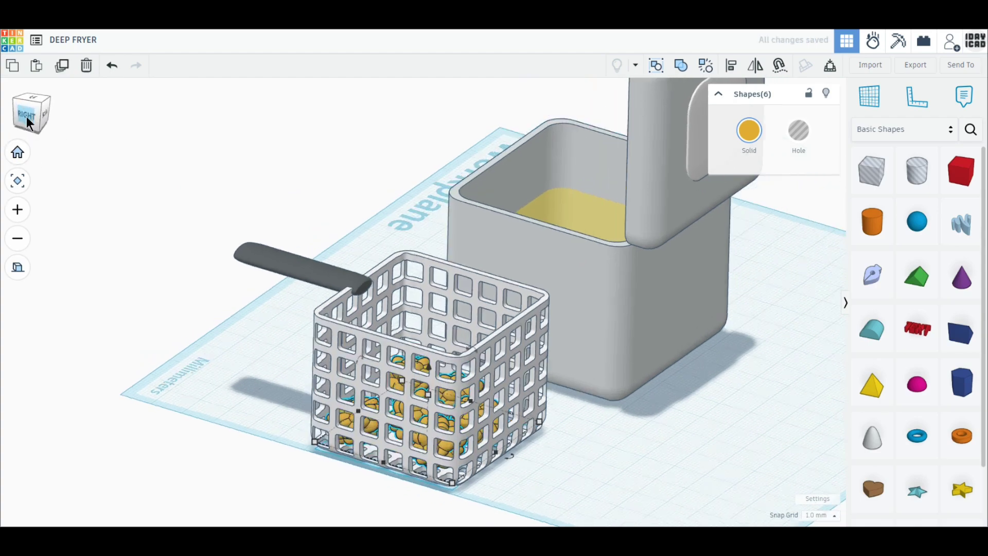
click(26, 116)
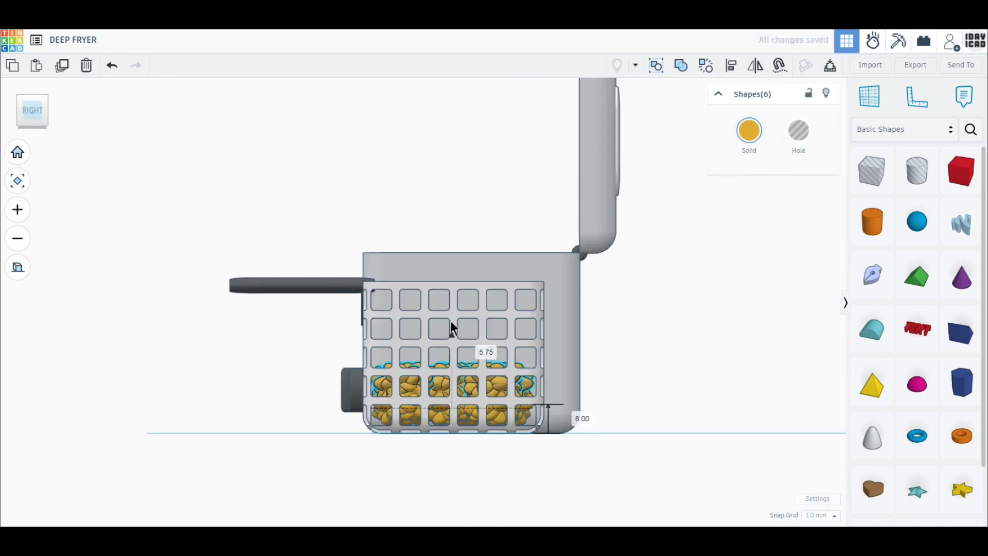
drag(449, 320, 449, 309)
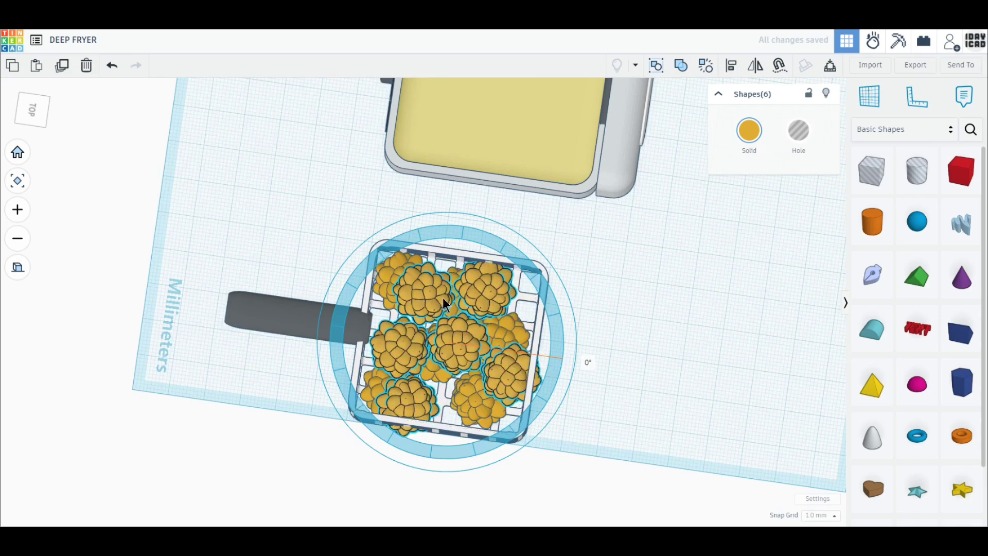
drag(443, 298, 387, 334)
click(633, 427)
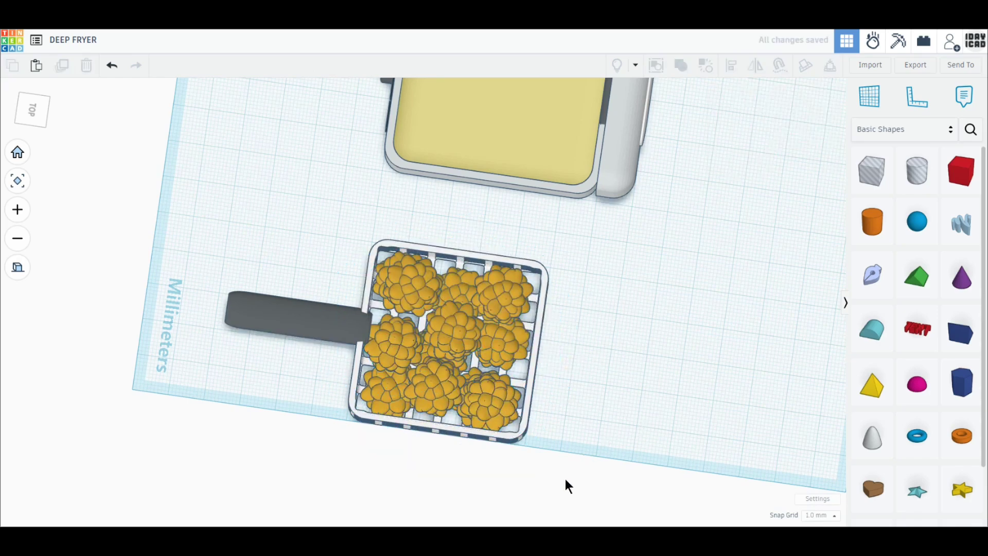
Step: Select the basket, handle and all fried pieces, then raise them above the fryer's rim and tilt them with the handle sloping down
drag(565, 480, 269, 256)
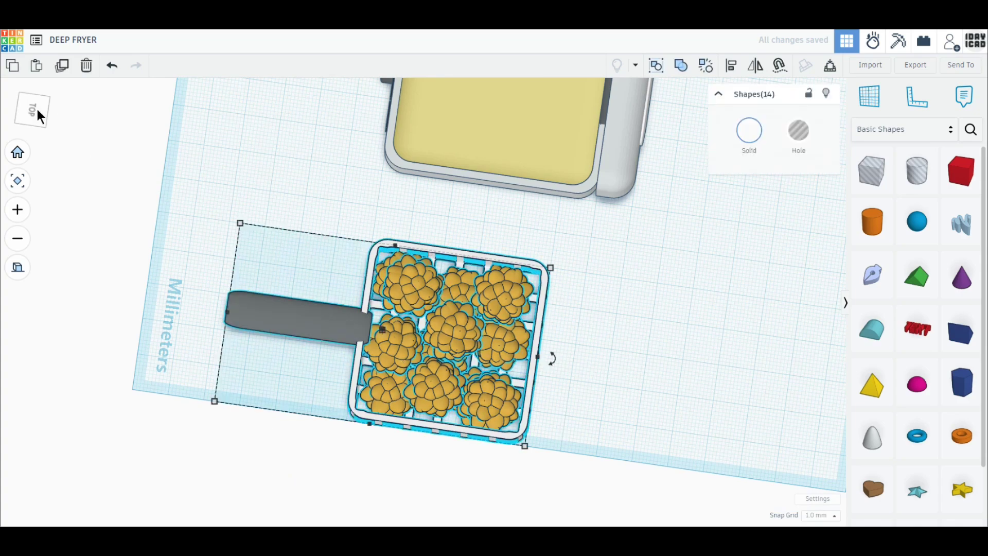
click(29, 125)
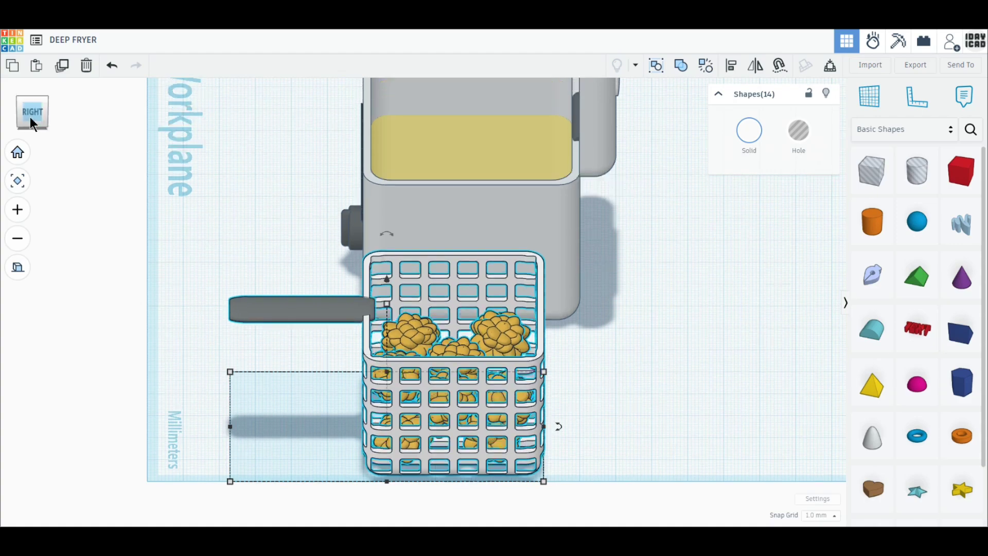
drag(391, 171, 382, 82)
middle_drag(374, 247, 392, 368)
drag(404, 214, 375, 225)
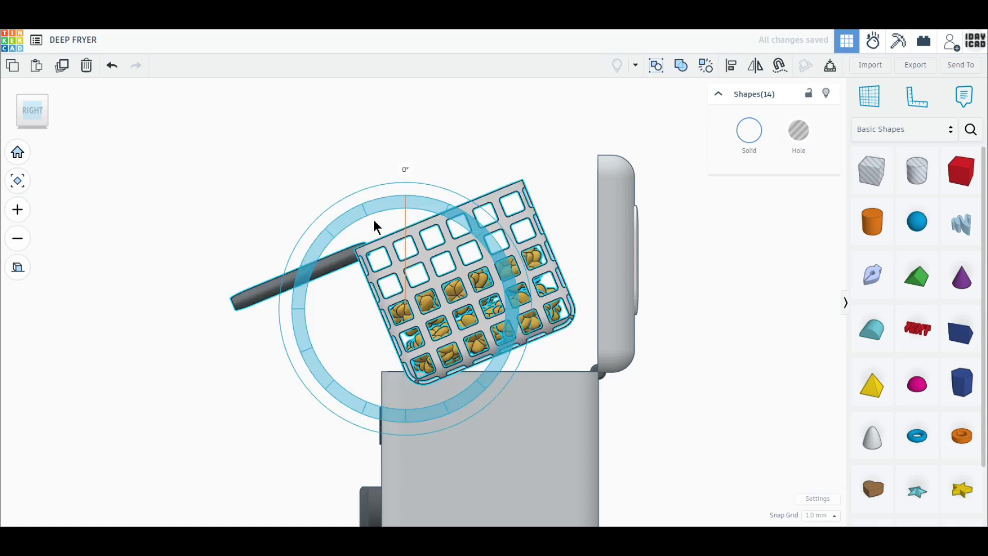
Step: Shift the tilted basket slightly towards the lid and lower it until its lowest point is 33 mm above the workplane
drag(474, 289, 484, 299)
drag(412, 150, 415, 198)
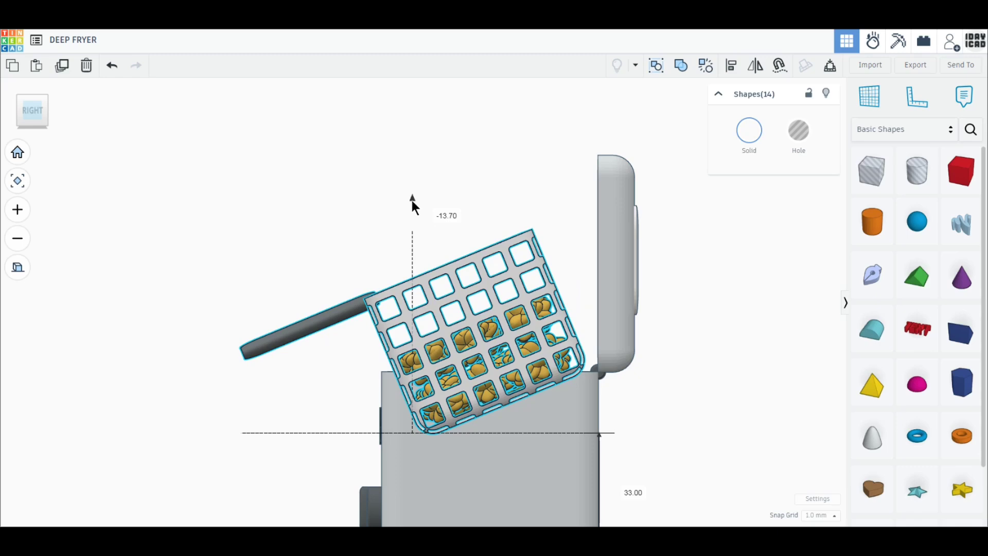
drag(411, 200, 412, 199)
Step: Move the tilted basket over the fryer's opening and nudge it towards the front and sideways until it is centred between the side walls
click(32, 91)
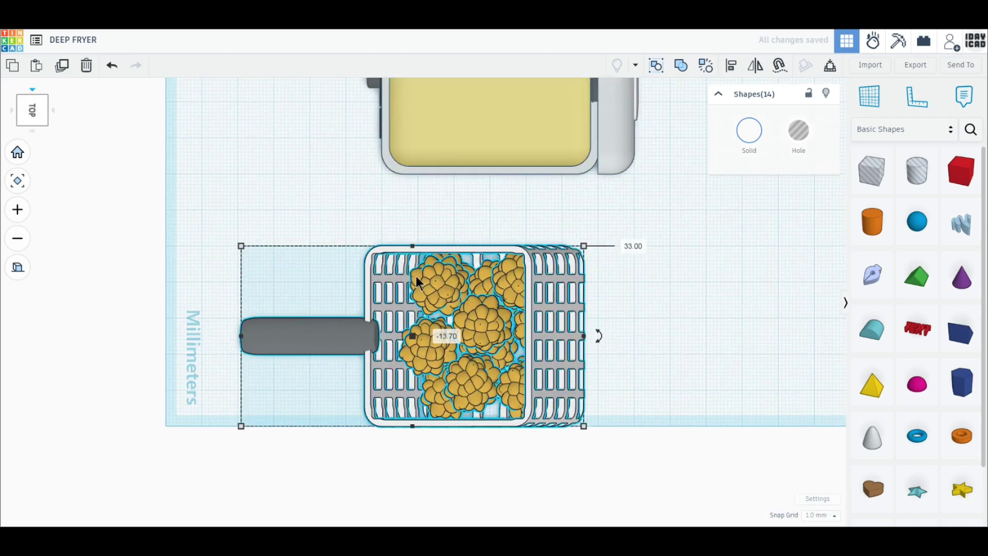
middle_drag(437, 281, 434, 419)
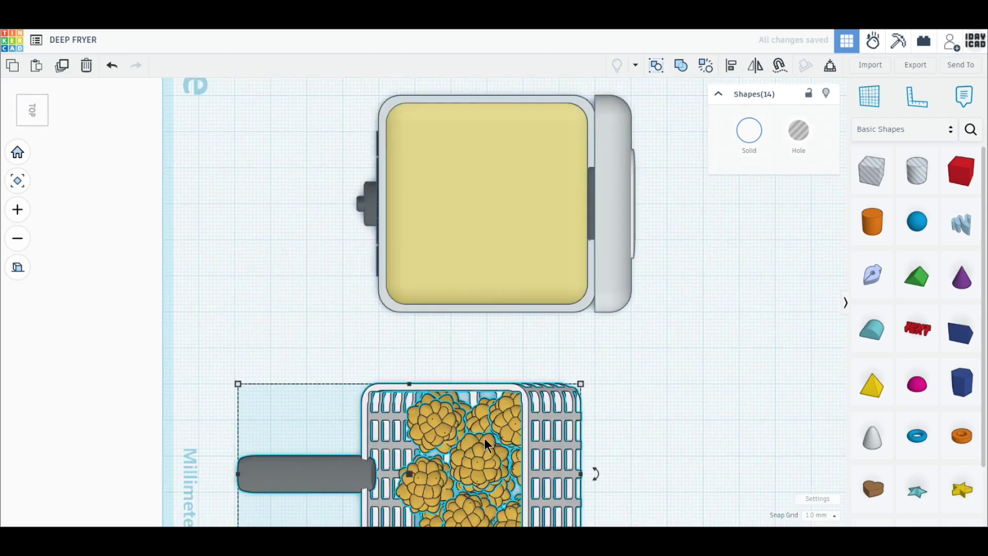
drag(484, 437, 491, 178)
right_drag(517, 333, 520, 321)
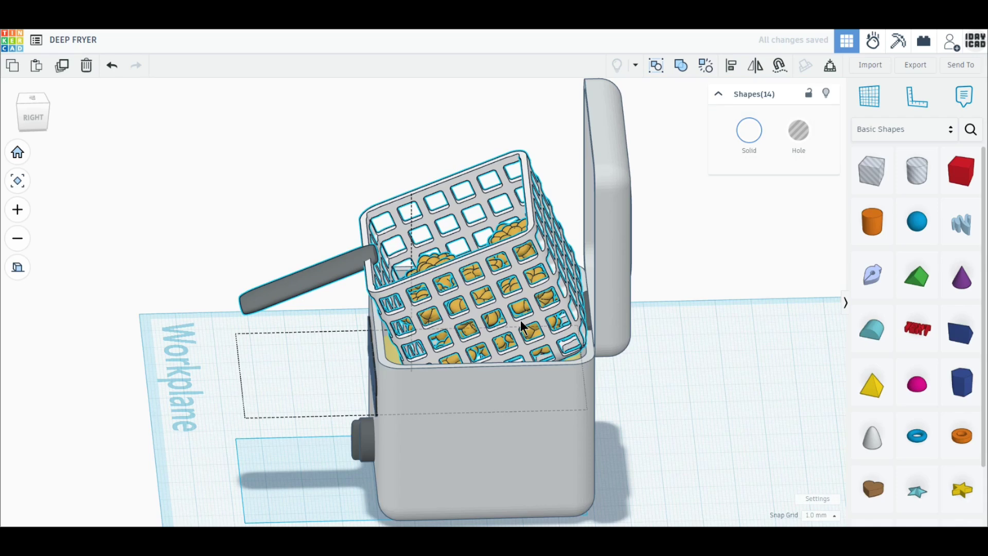
key(Left)
key(Left)
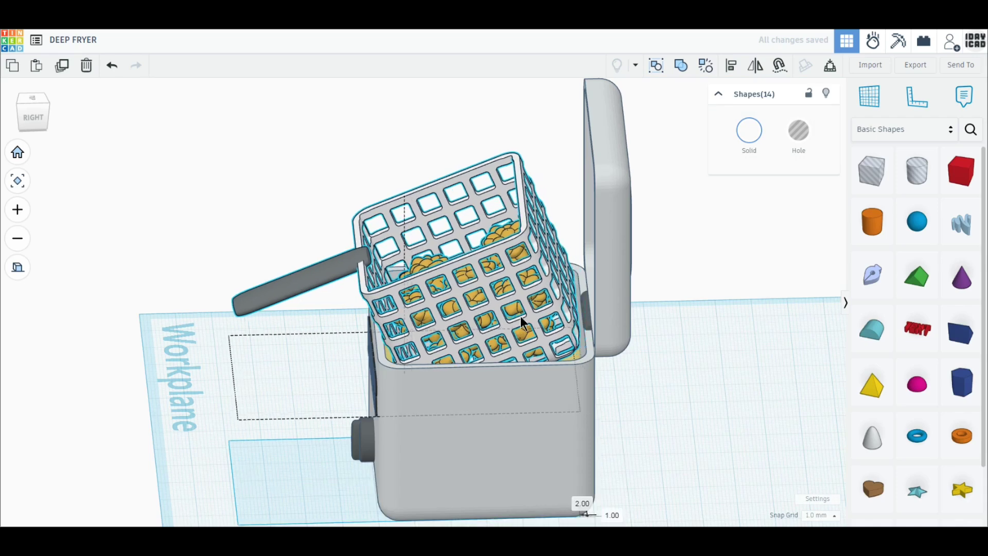
click(32, 97)
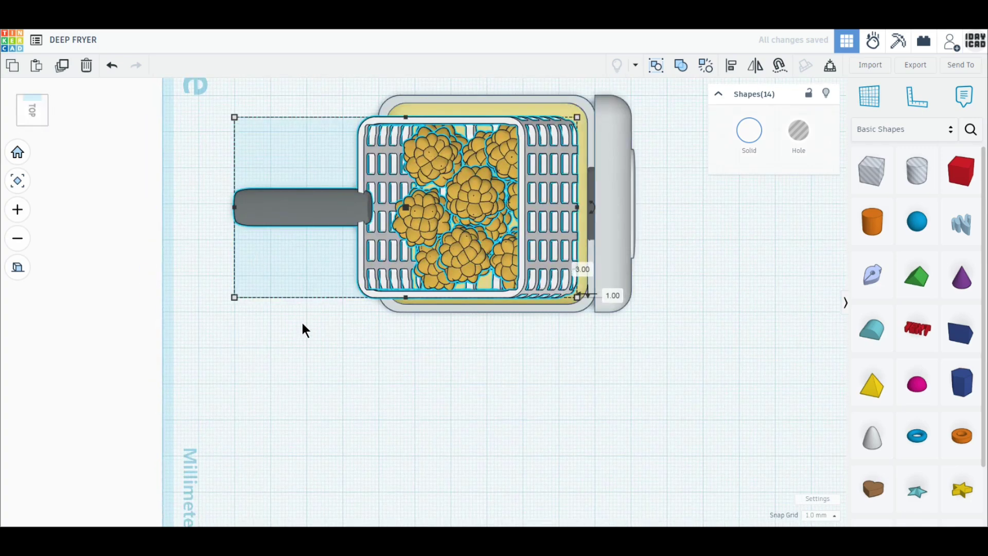
key(Up)
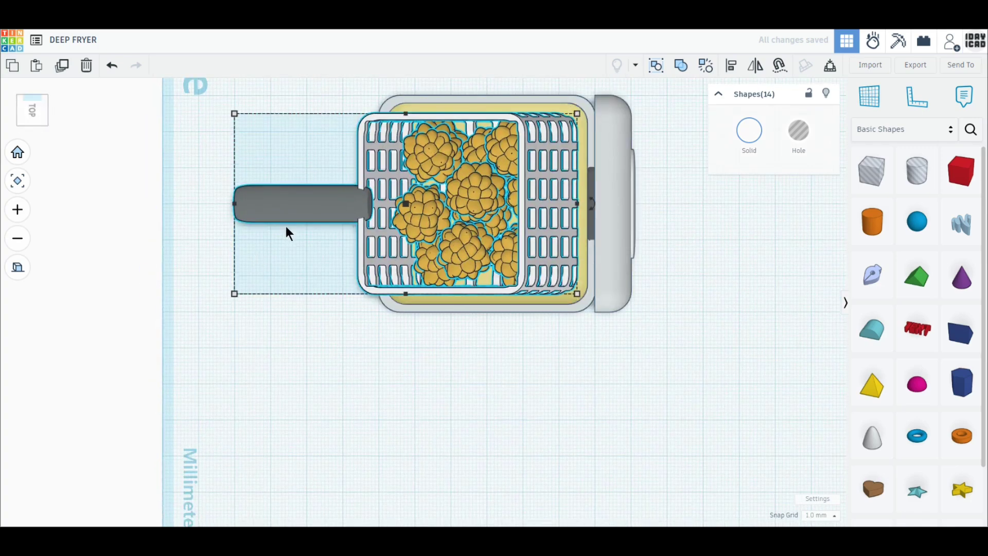
Step: Deselect the basket and switch from the flat view to perspective, starting from the home view
click(356, 374)
right_drag(356, 374, 433, 340)
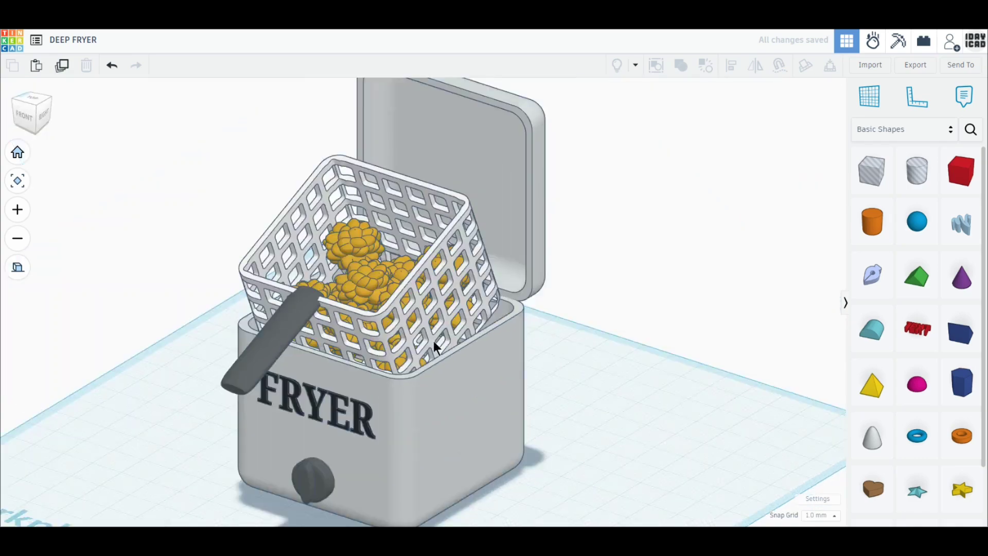
click(18, 275)
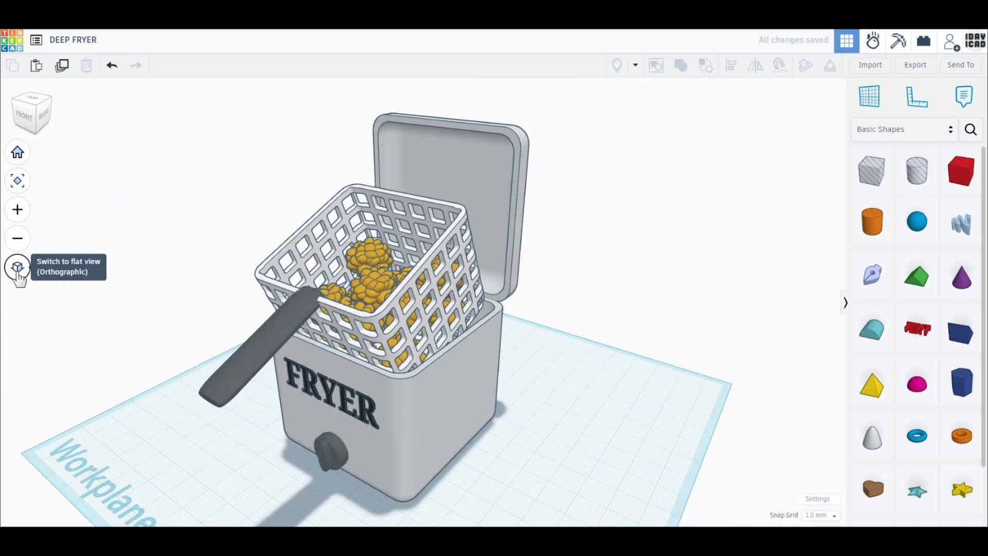
click(18, 151)
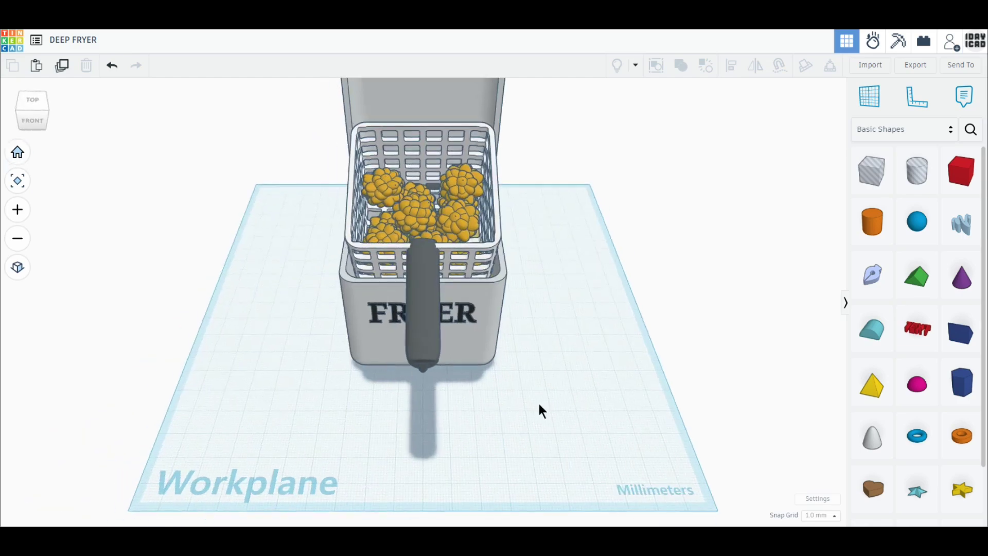
Step: Select all 21 shapes, rotate the whole fryer about the vertical axis, and shift it about 7 mm in both workplane directions
key(ctrl+a)
drag(421, 470, 338, 399)
drag(493, 335, 472, 324)
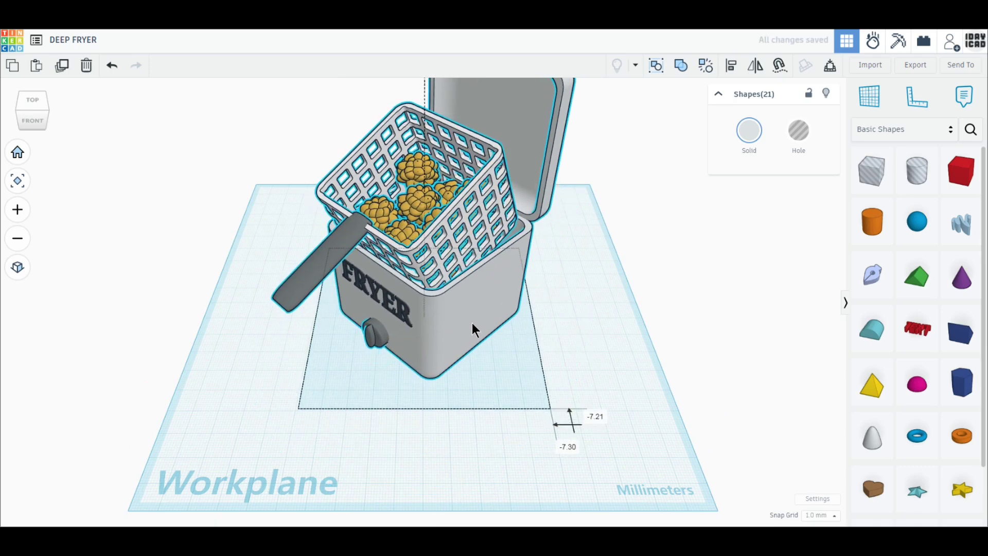
click(609, 336)
middle_drag(590, 326, 584, 375)
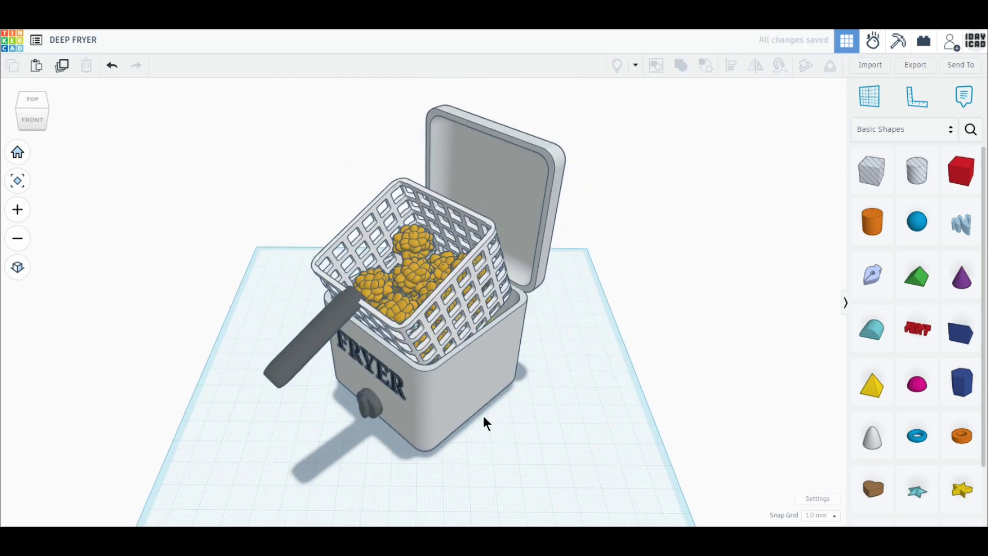